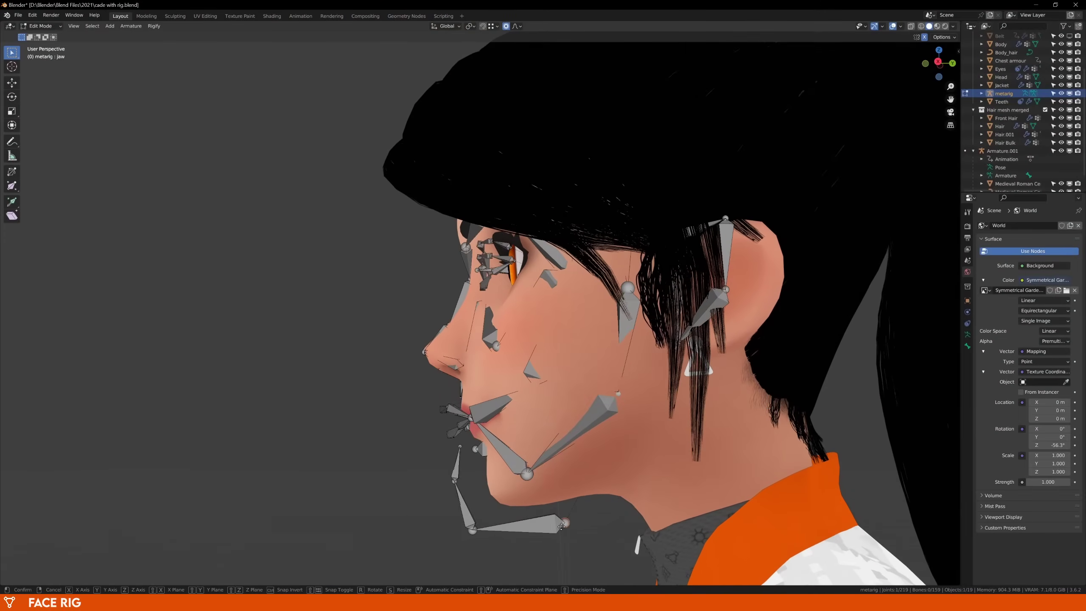
# Place the jaw bone beneath the chin in the face rig and rotate the left upper-lip bone in the pose
pyautogui.click(562, 526)
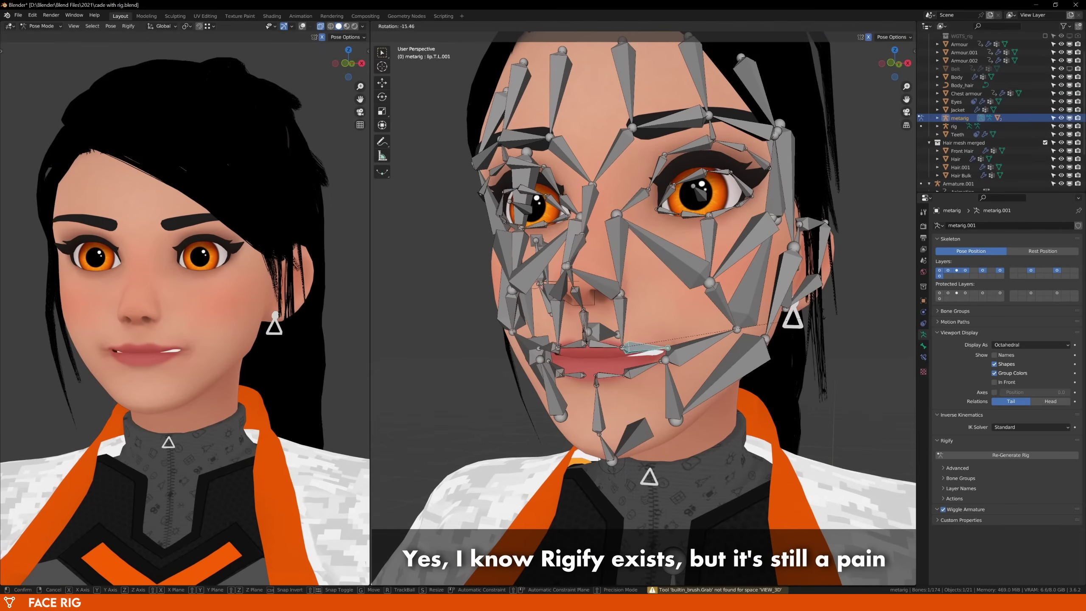
pyautogui.click(607, 343)
pyautogui.press('g')
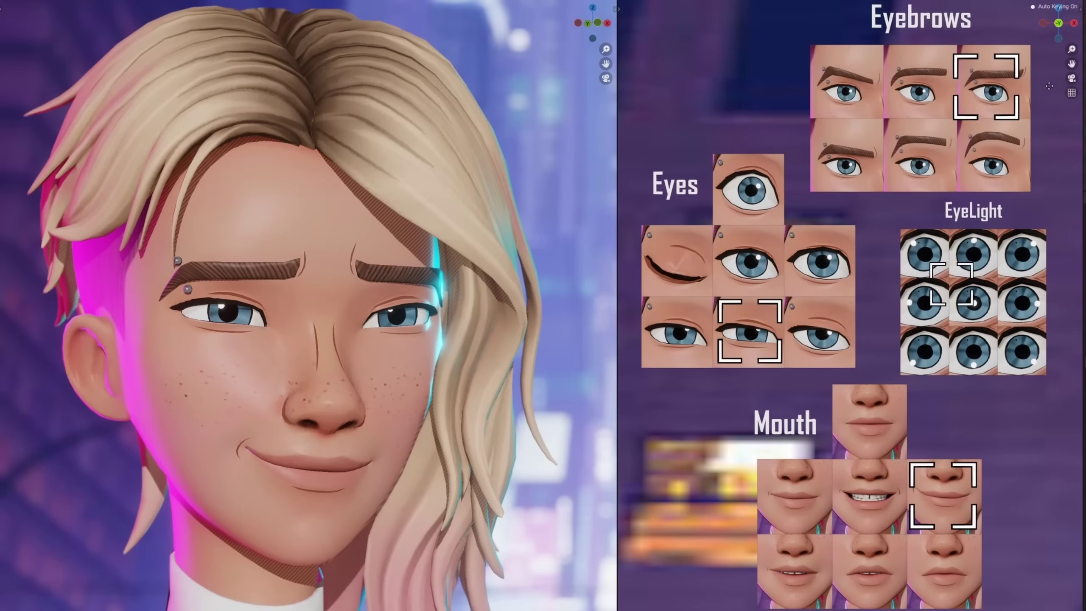
# Shift the eyebrow selector frame and move the mouth selector frame to the lower middle mouth expression
pyautogui.moveTo(1049, 86); pyautogui.dragTo(1056, 80)
pyautogui.moveTo(942, 496); pyautogui.dragTo(882, 558)
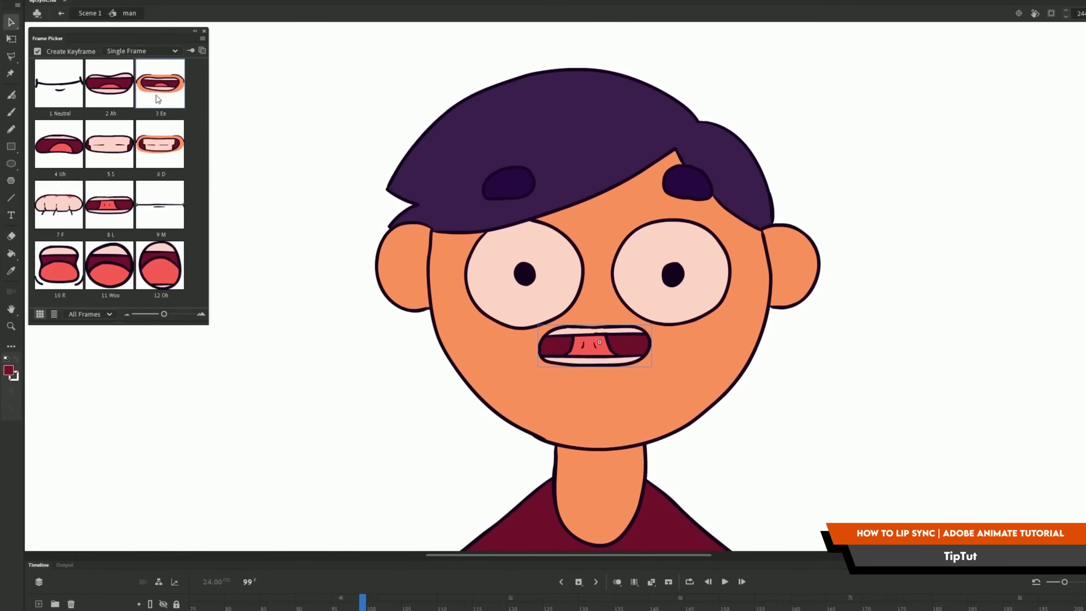
# Assign the 3 Ee mouth pose at frame 99 and the 5 S pose at frame 100 with the Frame Picker
pyautogui.click(110, 98)
pyautogui.click(156, 92)
pyautogui.click(368, 604)
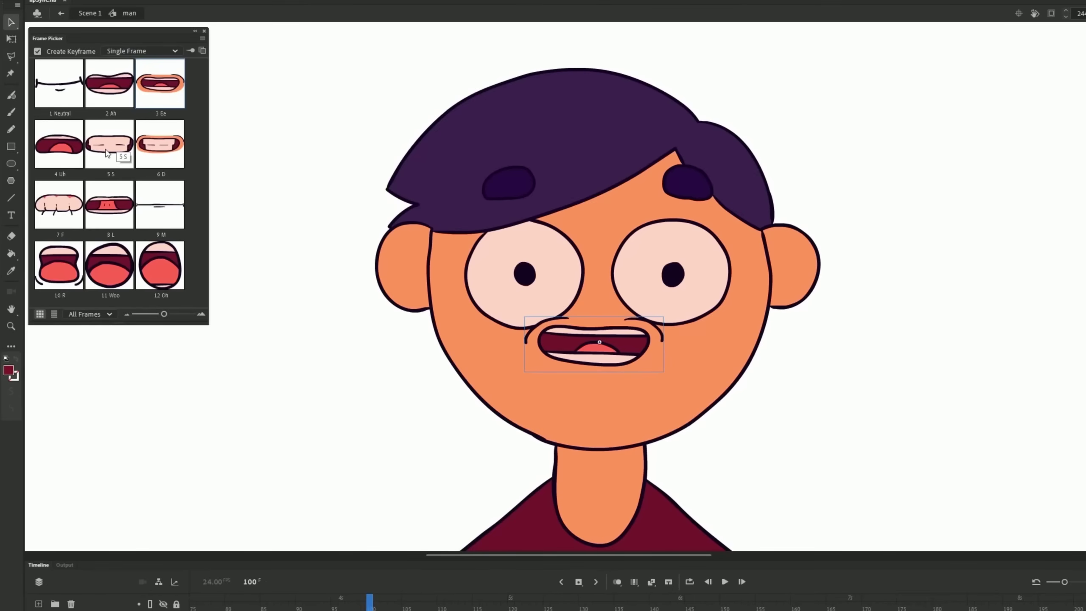
pyautogui.click(108, 152)
pyautogui.click(390, 606)
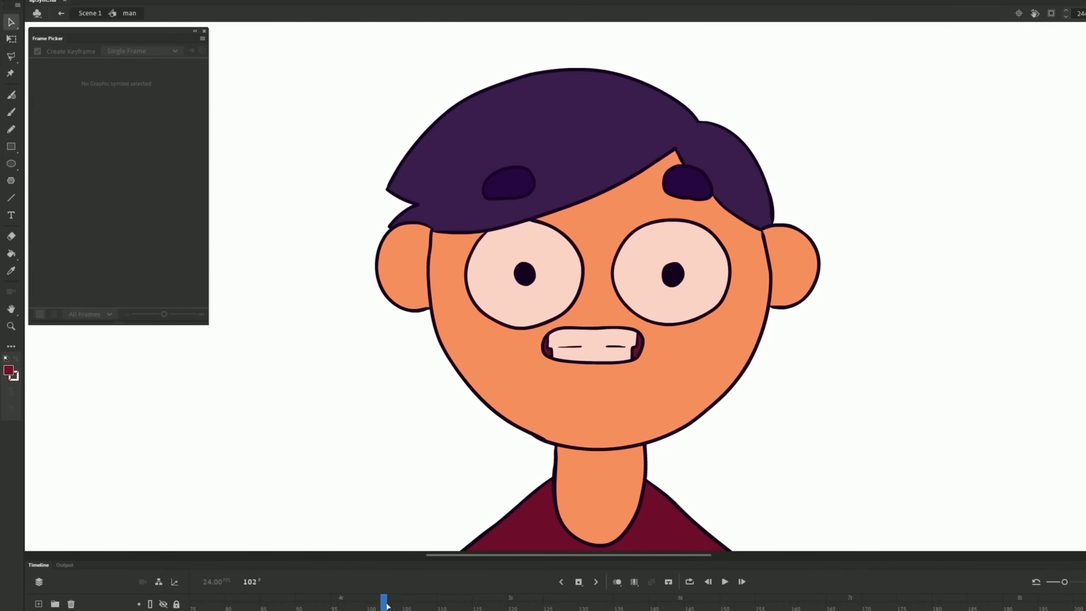
# Assign the 8 L mouth pose at frame 103 and scrub the timeline to review the lip sync
pyautogui.click(594, 345)
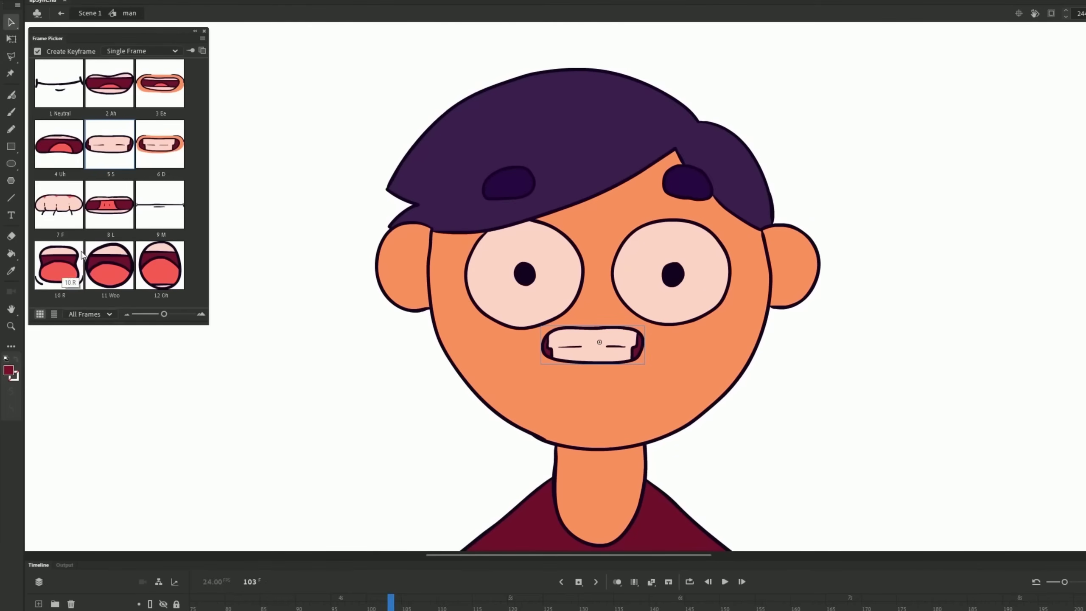
pyautogui.click(117, 202)
pyautogui.moveTo(340, 606); pyautogui.dragTo(401, 608)
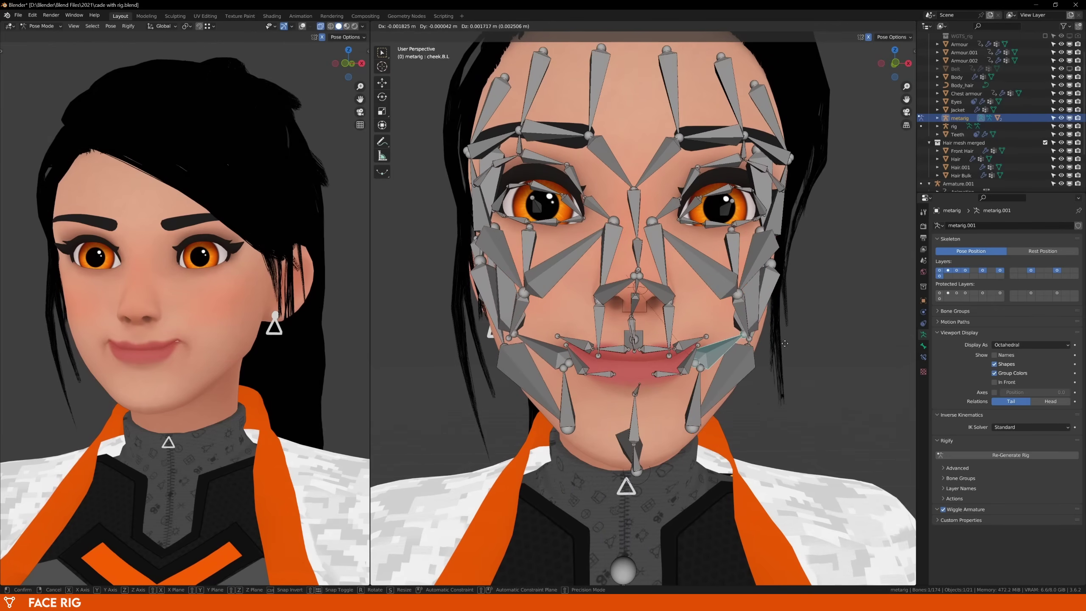
# Move the left lower cheek bone outward and rotate the left jaw bone beside the mouth
pyautogui.click(727, 363)
pyautogui.click(715, 387)
pyautogui.press('g')
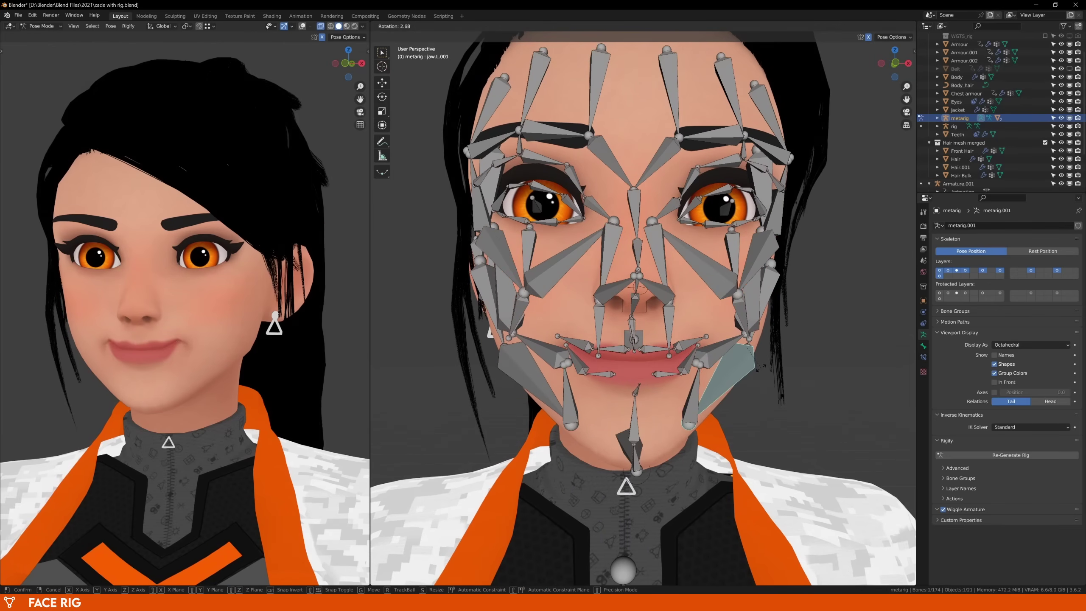
pyautogui.click(696, 411)
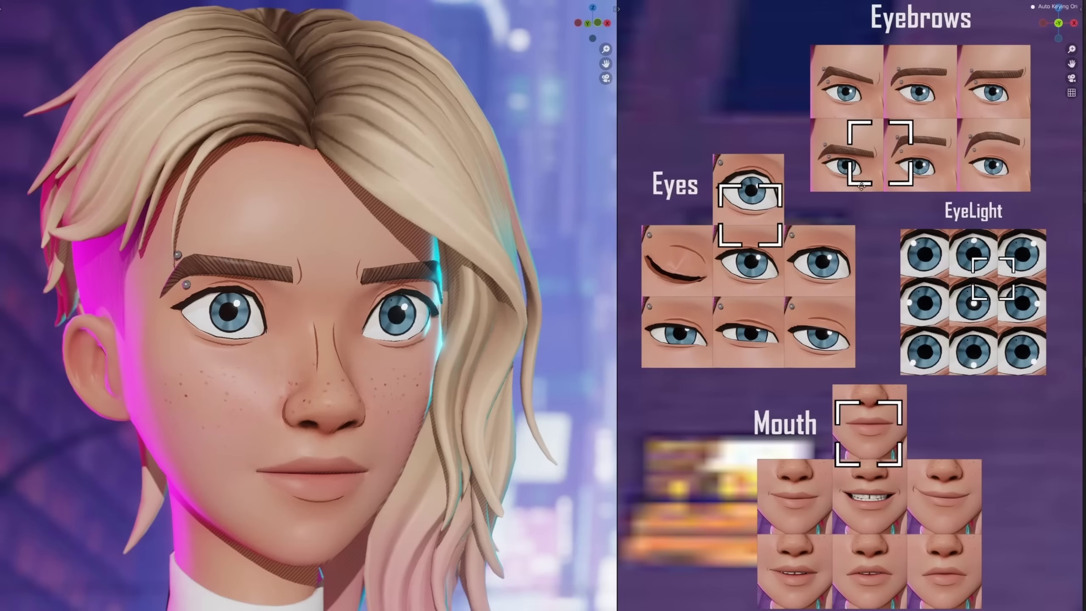
# Move the eyebrow, mouth and eye-light selector frames to different expressions
pyautogui.moveTo(911, 180); pyautogui.dragTo(995, 182)
pyautogui.moveTo(900, 453); pyautogui.dragTo(902, 514)
pyautogui.moveTo(1005, 322); pyautogui.dragTo(962, 300)
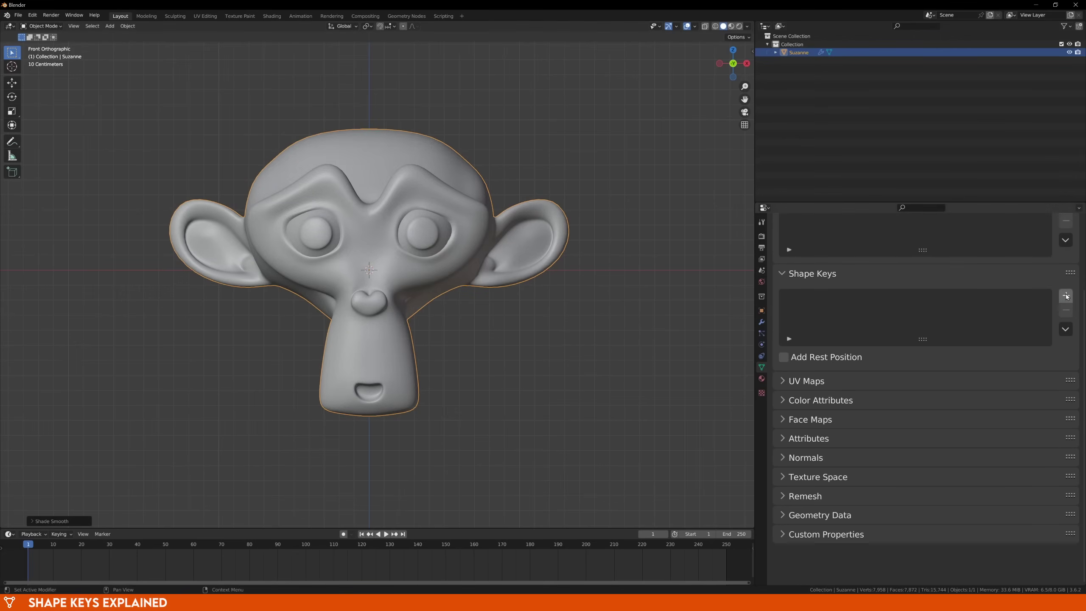
# Add a Basis and a second shape key to Suzanne and enter Edit Mode
pyautogui.click(1067, 296)
pyautogui.click(1066, 296)
pyautogui.press('Tab')
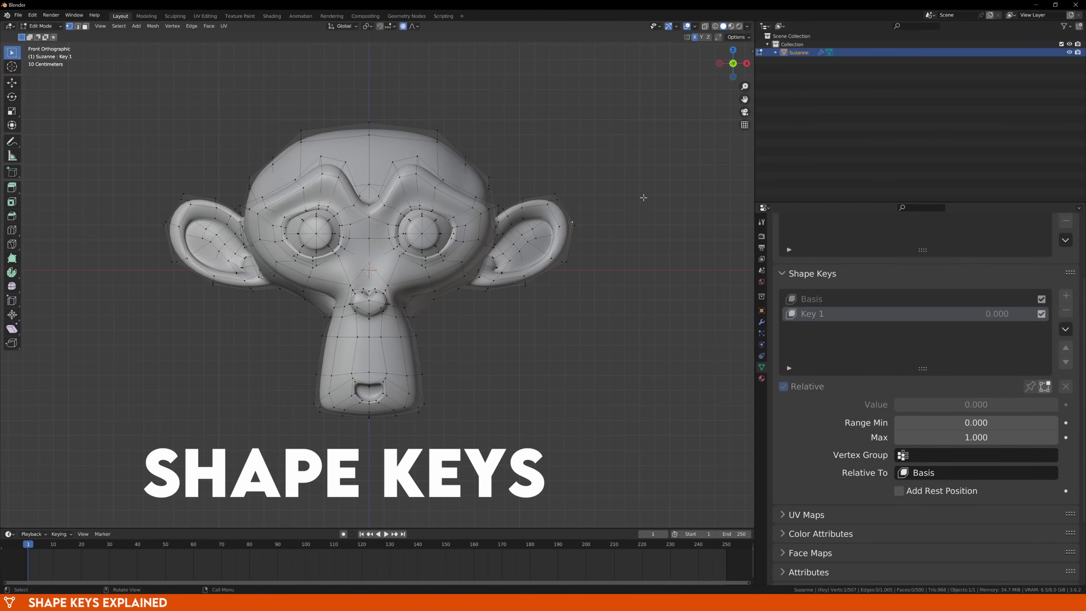
# Enlarge Suzanne's ears and stretch the muzzle downward and wider with proportional editing in the second shape key
pyautogui.press('g')
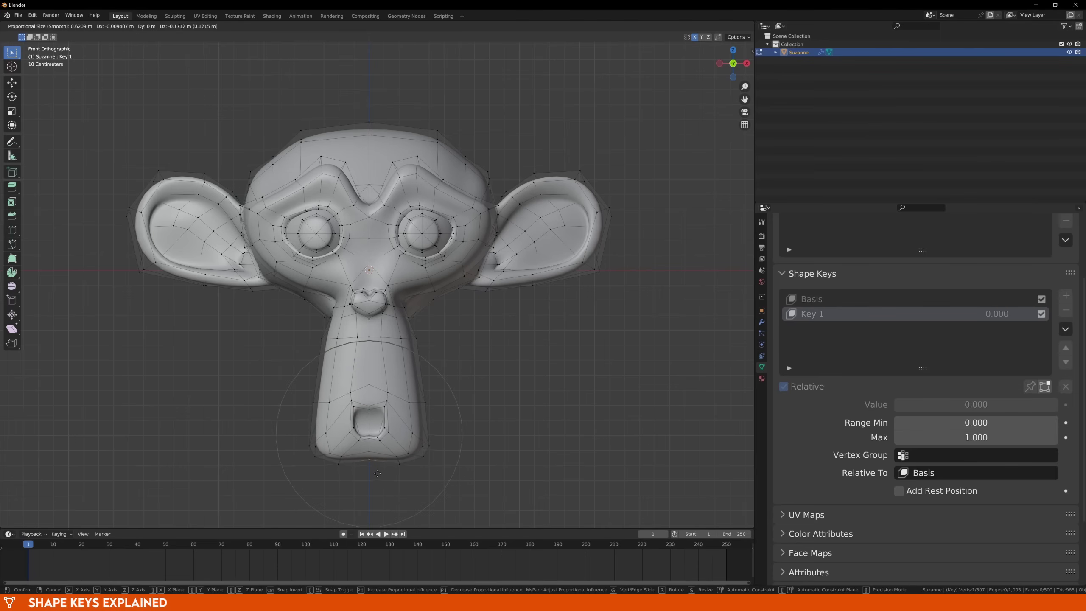
pyautogui.click(378, 482)
pyautogui.click(431, 450)
pyautogui.press('g')
pyautogui.click(441, 454)
# Scale up Suzanne's nose and pull the upper sides of the skull inward with proportional editing
pyautogui.click(369, 314)
pyautogui.press('s')
pyautogui.click(448, 311)
pyautogui.press('g')
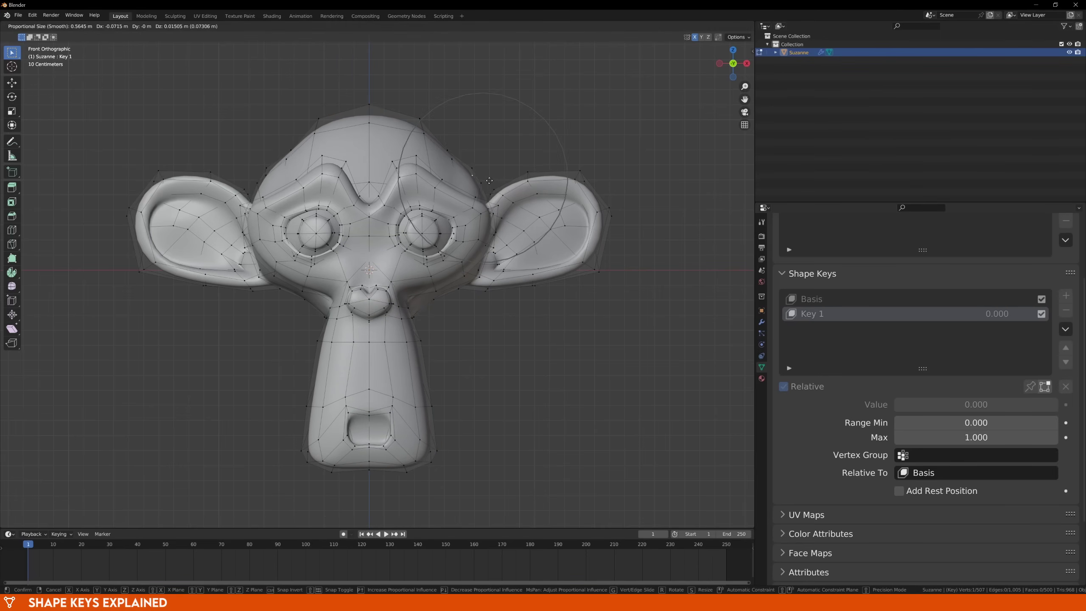
pyautogui.click(488, 181)
# Leave Edit Mode and scrub the second shape key's value to preview the deformation
pyautogui.press('Tab')
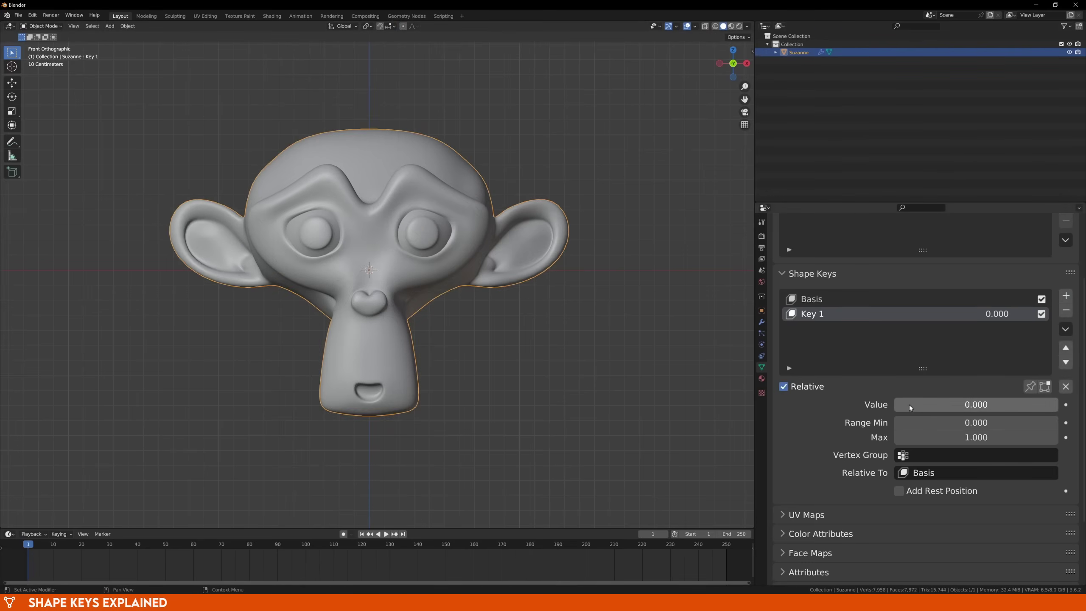
pyautogui.moveTo(898, 405)
pyautogui.mouseDown()
pyautogui.moveTo(1058, 404)
pyautogui.moveTo(893, 404)
pyautogui.mouseUp()
pyautogui.click(695, 26)
pyautogui.click(644, 165)
pyautogui.click(644, 165)
pyautogui.click(684, 239)
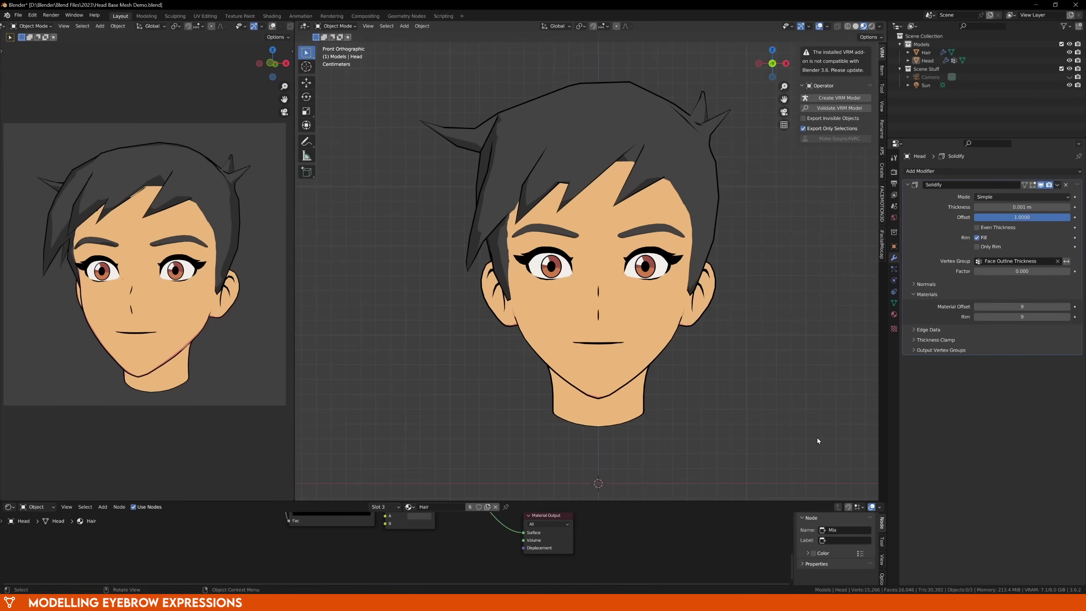
# Add Basis and "Eyebrows - Angry" shape keys to the head, enable shape key display in Edit Mode, and set the angry key to 1.000
pyautogui.click(657, 334)
pyautogui.click(894, 304)
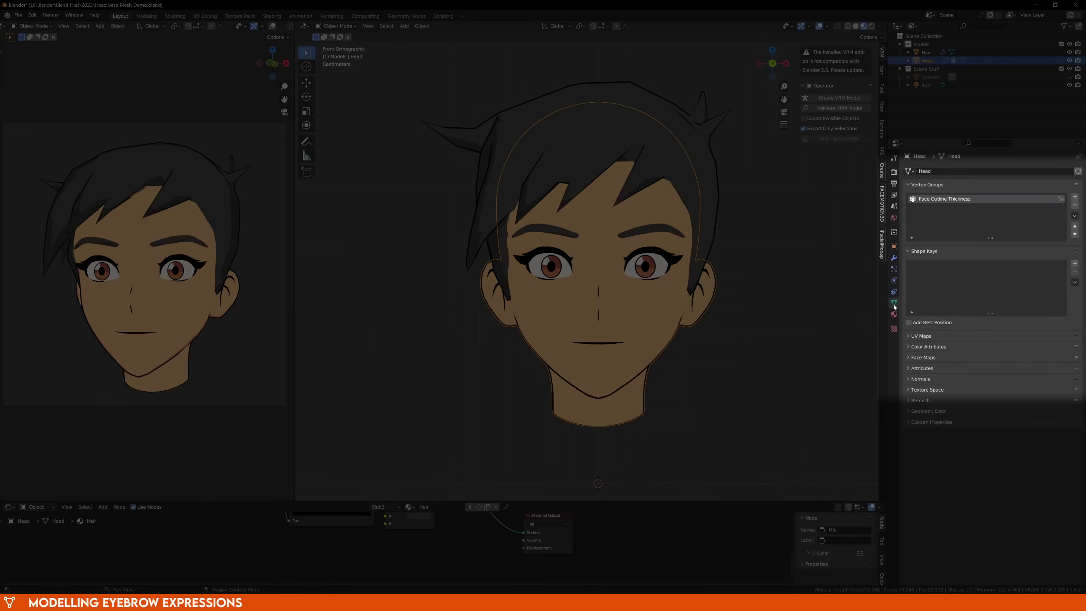
pyautogui.click(1075, 263)
pyautogui.click(1075, 264)
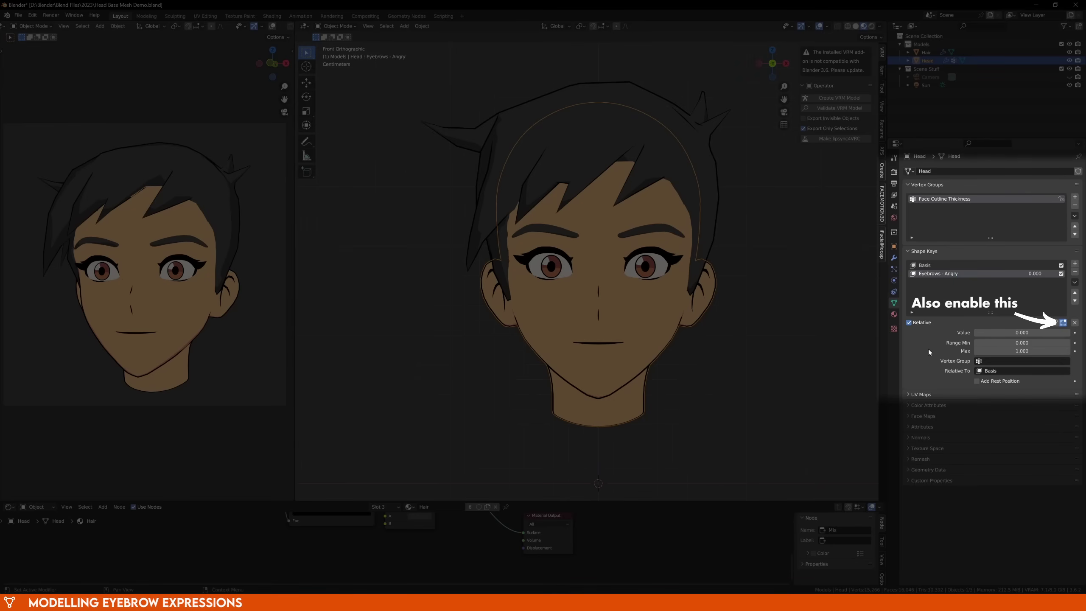
pyautogui.moveTo(987, 336); pyautogui.dragTo(1023, 336)
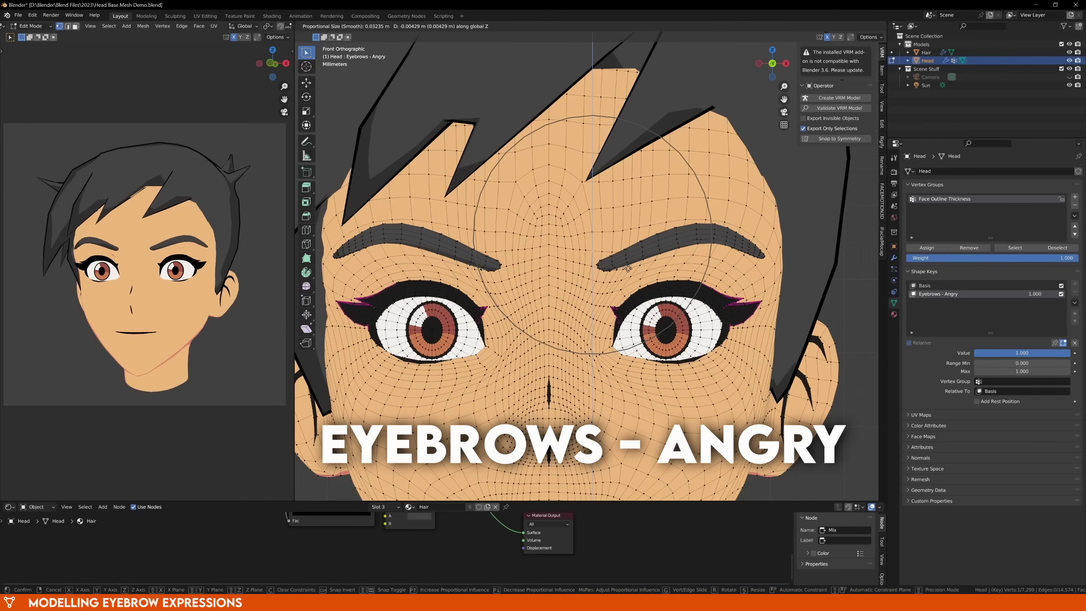
# Lower the inner brow ends about 0.004 m along Z and rotate them about 30.5° with proportional editing
pyautogui.click(622, 269)
pyautogui.press('r')
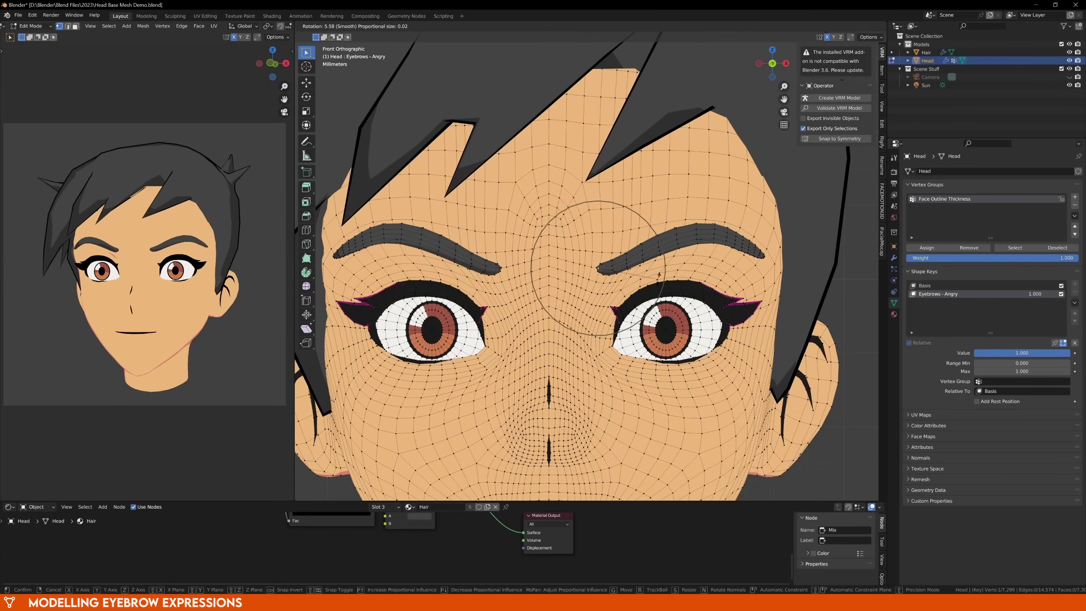
pyautogui.click(637, 294)
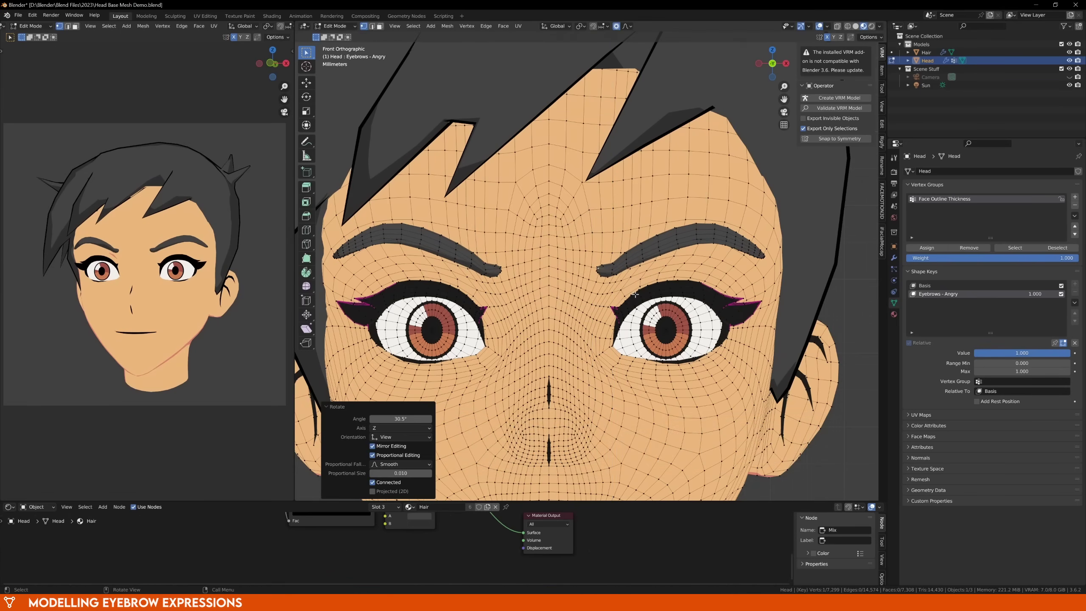
# Move the inner brow-tip vertices slightly inward and down with a small proportional radius to form a hooked furrow
pyautogui.scroll(4, 641, 293)
pyautogui.press('g')
pyautogui.scroll(11, 654, 294)
pyautogui.click(650, 276)
pyautogui.press('g')
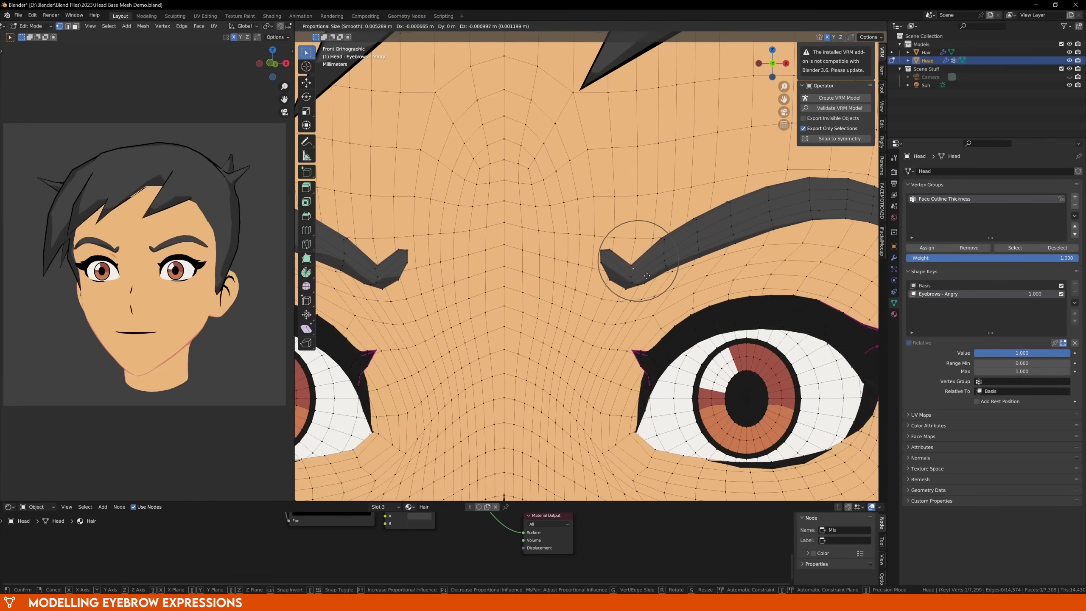
pyautogui.scroll(2, 633, 274)
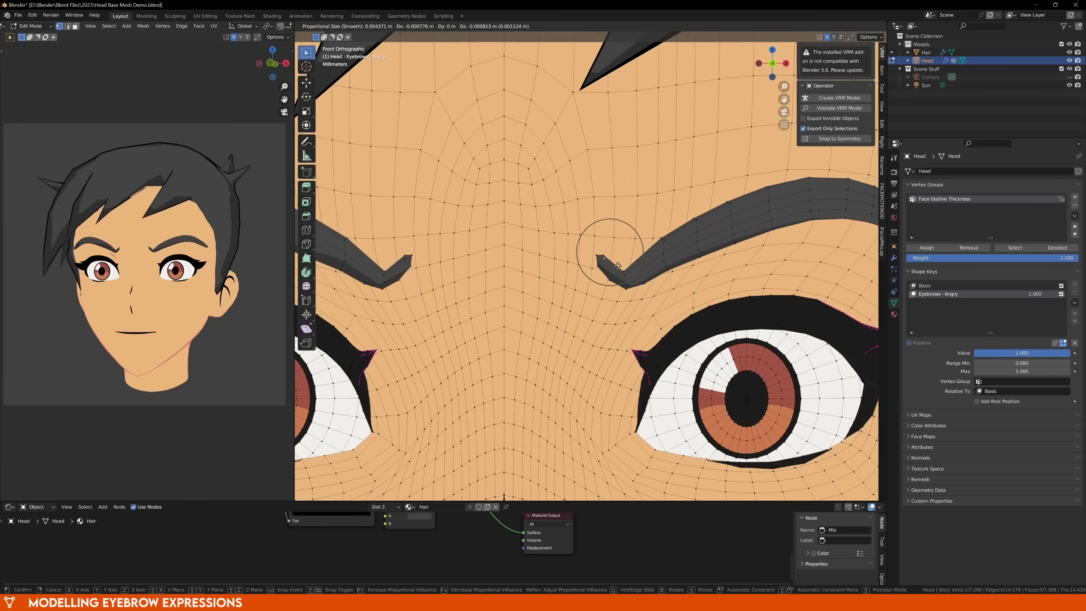
pyautogui.click(617, 263)
# Reposition the lower edge, bend and tip vertices of the inner brow hook with small proportional moves
pyautogui.click(611, 281)
pyautogui.press('g')
pyautogui.scroll(-1, 610, 278)
pyautogui.click(611, 275)
pyautogui.scroll(-3, 611, 274)
pyautogui.click(636, 266)
pyautogui.press('g')
pyautogui.scroll(-2, 636, 266)
pyautogui.click(598, 261)
pyautogui.press('g')
pyautogui.click(590, 257)
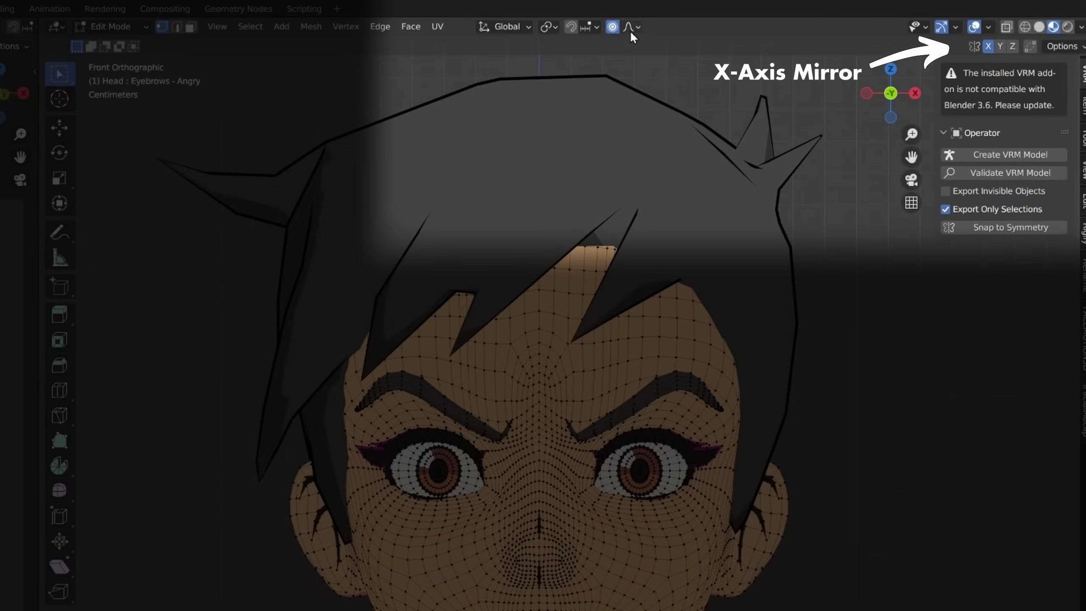
# Examine the proportional editing falloff options
pyautogui.click(628, 27)
pyautogui.click(562, 56)
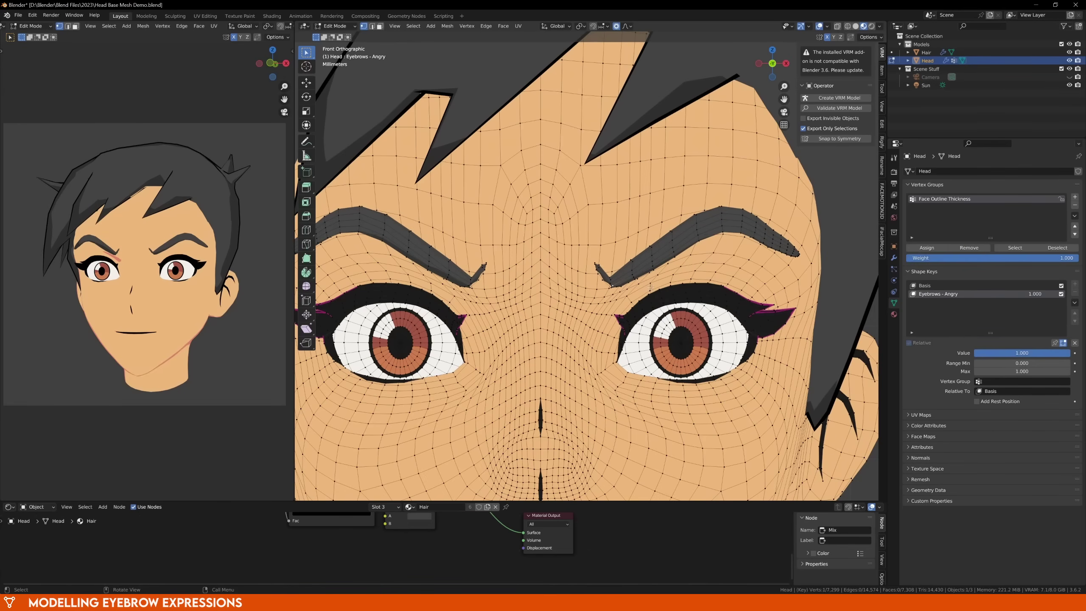
# Adjust the height of the inner brow area along the Z axis with proportional editing
pyautogui.press('g')
pyautogui.scroll(-2, 650, 289)
pyautogui.press('z')
pyautogui.click(649, 295)
pyautogui.click(612, 272)
pyautogui.press('g')
pyautogui.press('z')
pyautogui.scroll(3, 612, 276)
pyautogui.click(610, 287)
# Shrink/fatten the inner brow surface and move the vertices under the brow arch up about 0.0015 m in perspective view
pyautogui.moveTo(609, 291); pyautogui.dragTo(642, 249, button='middle')
pyautogui.hotkey('alt', 's')
pyautogui.click(556, 290)
pyautogui.click(706, 240)
pyautogui.moveTo(708, 238); pyautogui.dragTo(732, 219, button='middle')
pyautogui.press('g')
pyautogui.click(747, 230)
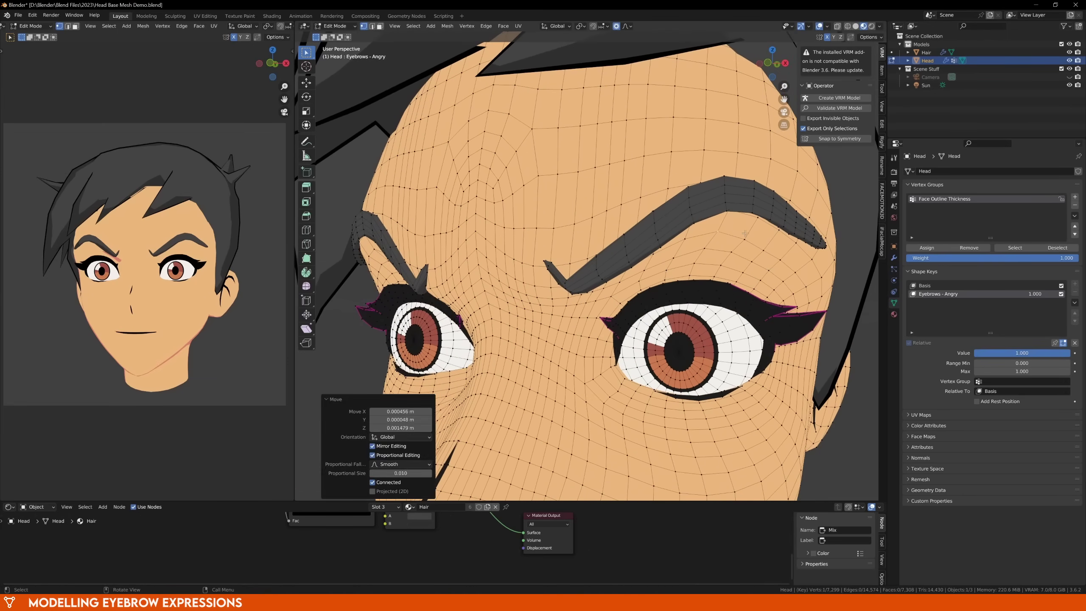
# Reshape the angry brow's middle and arch vertices in front view with proportional moves
pyautogui.press('KP_1')
pyautogui.click(673, 235)
pyautogui.press('g')
pyautogui.click(680, 238)
pyautogui.click(722, 220)
pyautogui.press('g')
pyautogui.scroll(-8, 726, 219)
pyautogui.click(733, 217)
# Move the outer part of the angry brow, then return to Object Mode and deselect the head
pyautogui.moveTo(733, 218); pyautogui.dragTo(607, 234, button='middle')
pyautogui.click(751, 243)
pyautogui.press('g')
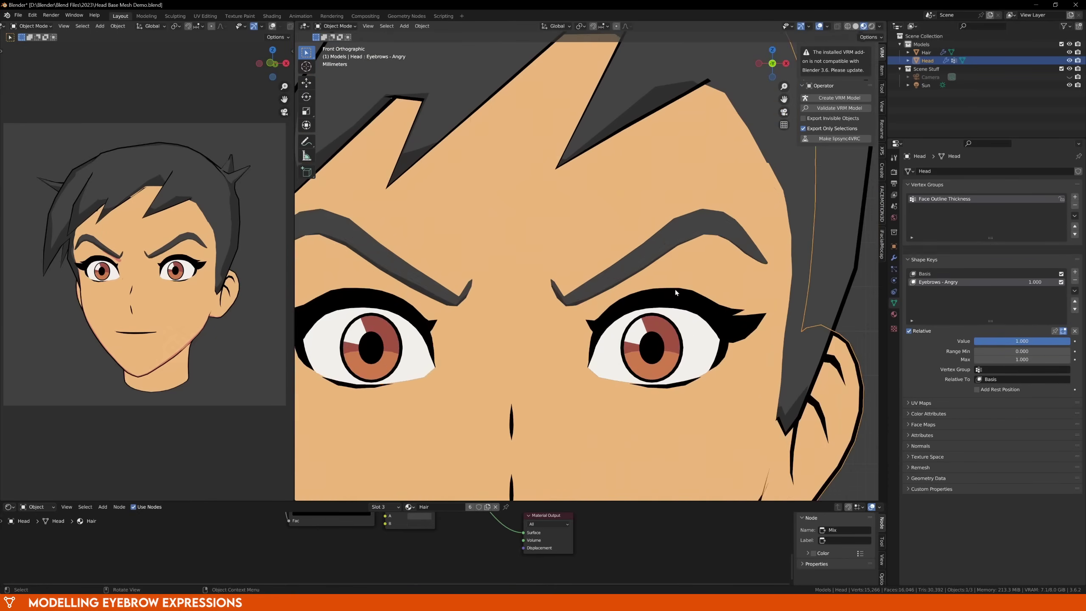
pyautogui.scroll(-5, 676, 292)
pyautogui.click(762, 351)
pyautogui.keyDown('shift'); pyautogui.moveTo(762, 352); pyautogui.dragTo(777, 330, button='middle'); pyautogui.keyUp('shift')
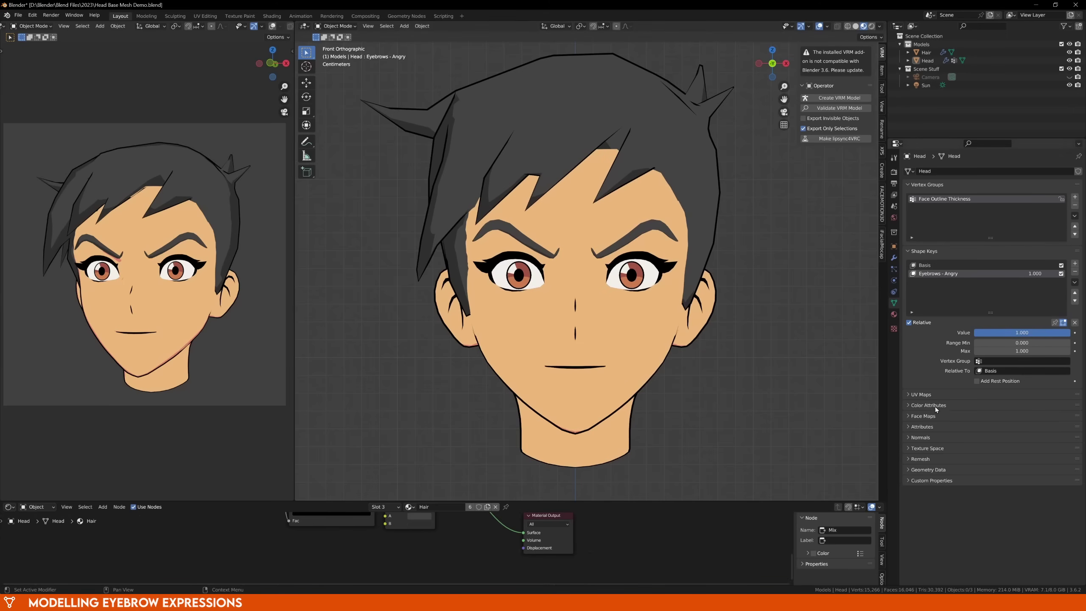
# Add a shape key named "Eyebrows - Sad" with value 1.000 and set Eyebrows - Angry to 0.000
pyautogui.click(1076, 264)
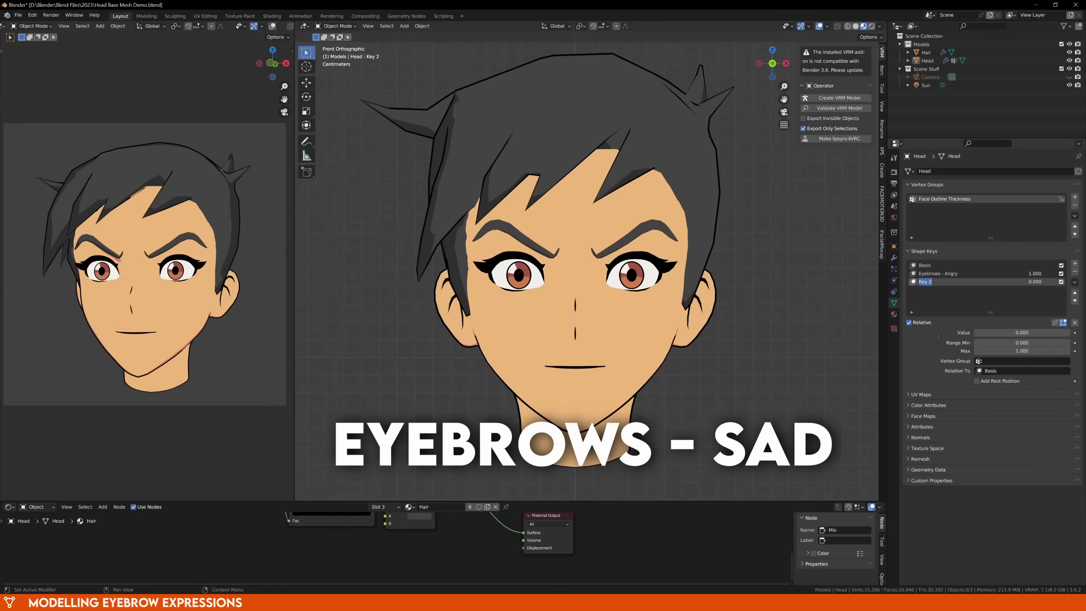
pyautogui.write('Eyebrows - Sad')
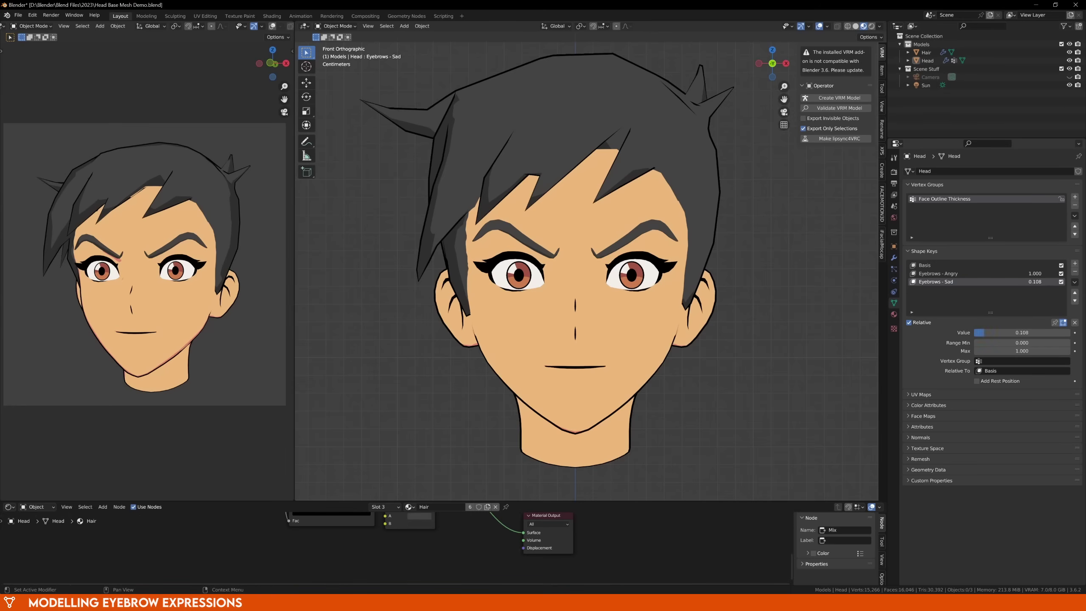
pyautogui.moveTo(1035, 273); pyautogui.dragTo(987, 273)
# Enter Edit Mode and raise the inner brow ends about 0.003 m along Z with proportional editing for the sad expression
pyautogui.scroll(5, 615, 241)
pyautogui.press('Tab')
pyautogui.press('g')
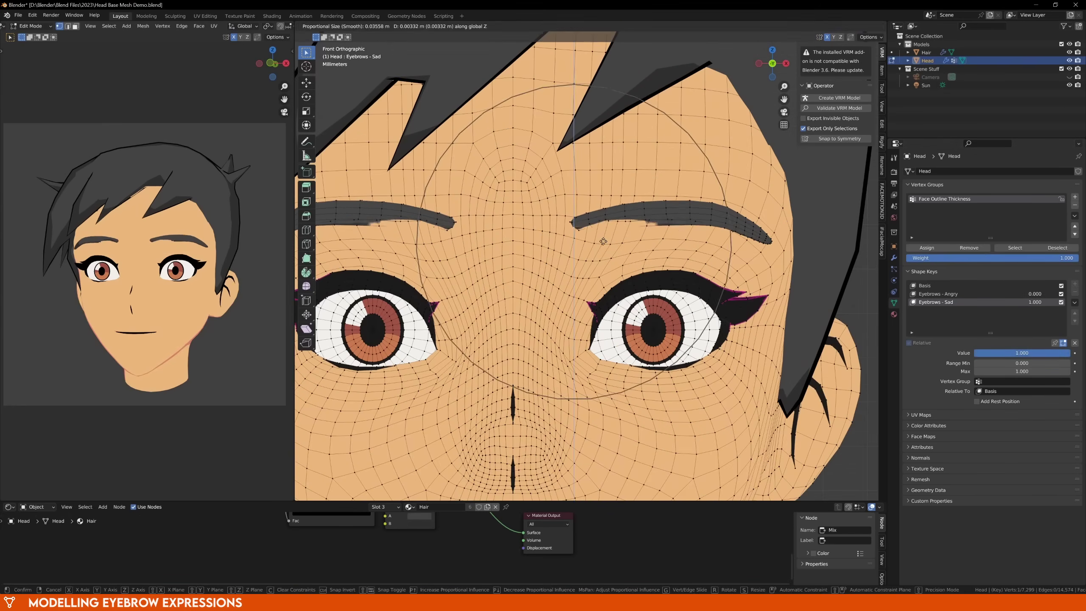
pyautogui.click(604, 227)
# Adjust the sad brow vertices from an angled view to follow the forehead surface
pyautogui.moveTo(603, 226); pyautogui.dragTo(551, 224, button='middle')
pyautogui.click(637, 199)
pyautogui.moveTo(638, 206); pyautogui.dragTo(552, 208, button='middle')
pyautogui.click(535, 207)
pyautogui.press('g')
pyautogui.click(538, 190)
# Scale the sad brow vertices in front view, lower the outer brow section, and return to Object Mode with the head deselected
pyautogui.press('KP_1')
pyautogui.press('s')
pyautogui.click(641, 223)
pyautogui.scroll(2, 705, 194)
pyautogui.click(724, 204)
pyautogui.press('g')
pyautogui.click(729, 218)
pyautogui.press('Tab')
pyautogui.scroll(-7, 619, 239)
pyautogui.click(783, 332)
# Add a shape key named "Eyebrows - Raised" with value 1.000 and set Eyebrows - Sad to 0.000
pyautogui.click(1074, 263)
pyautogui.doubleClick(930, 289)
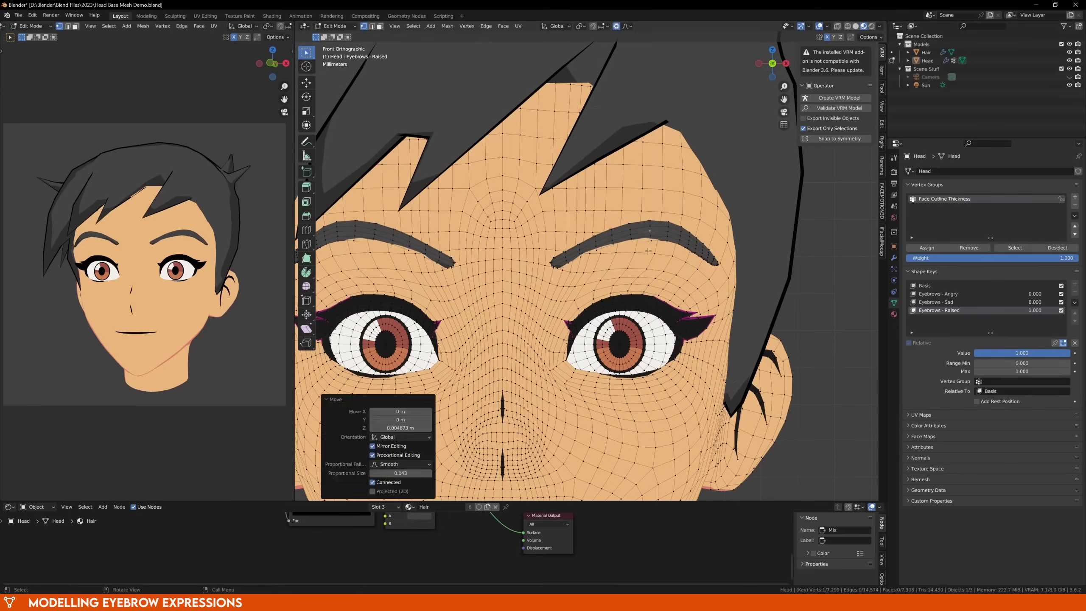
# Move the raised brow vertices from a side view to fit the forehead, shifting the inner part along Y
pyautogui.scroll(3, 641, 239)
pyautogui.moveTo(642, 239); pyautogui.dragTo(778, 254, button='middle')
pyautogui.press('g')
pyautogui.click(562, 257)
pyautogui.moveTo(562, 257); pyautogui.dragTo(659, 269, button='middle')
pyautogui.press('g')
pyautogui.press('y')
pyautogui.click(675, 271)
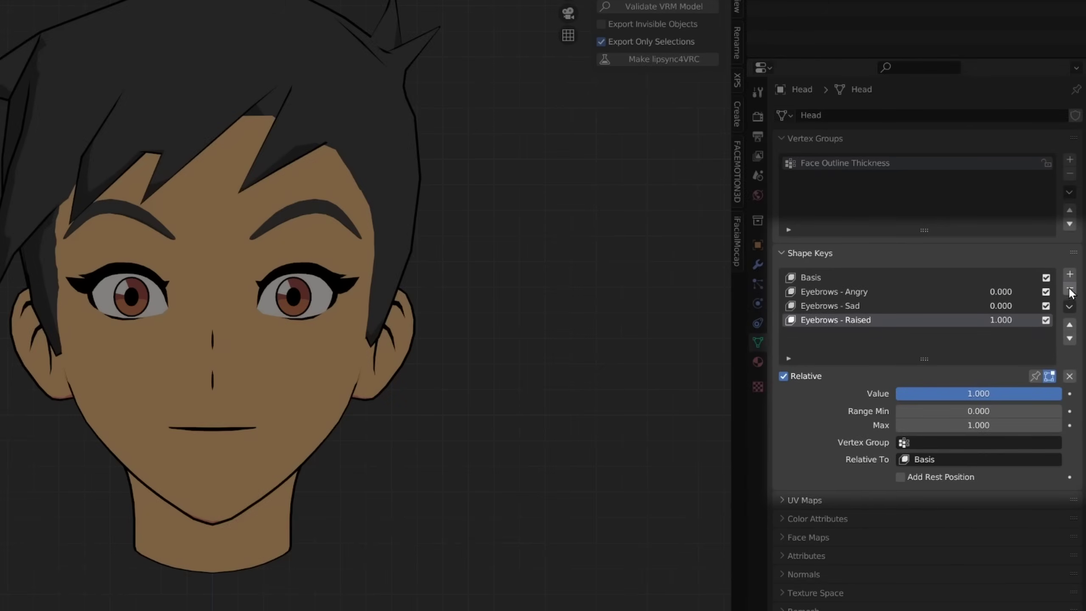
# Add a divider shape key named "——— EYEBROWS ———" and reorder it directly below Basis
pyautogui.click(1069, 275)
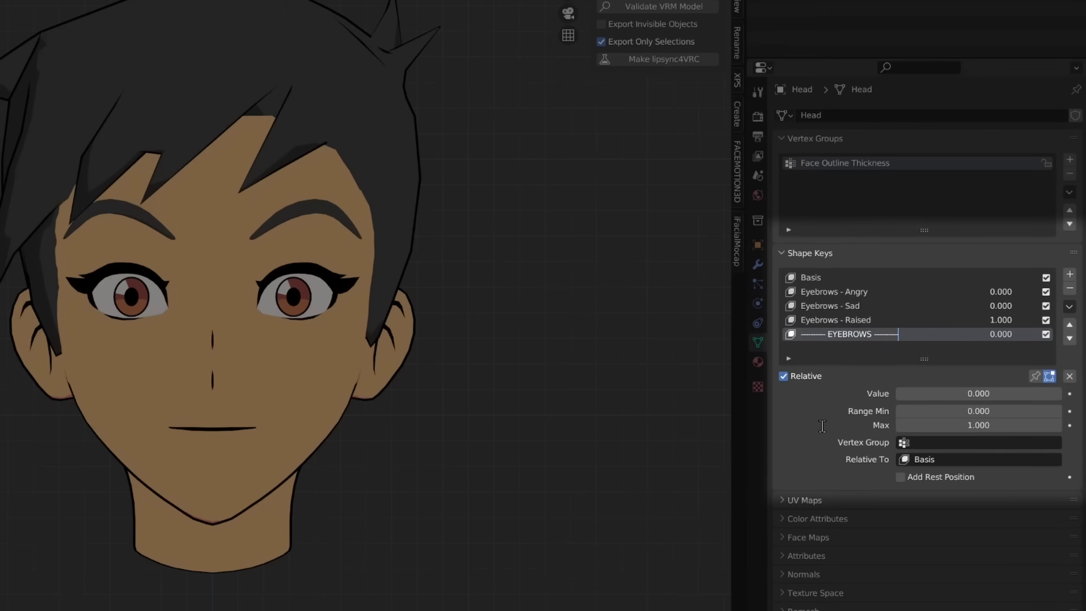
pyautogui.click(1070, 324)
pyautogui.click(1070, 325)
pyautogui.click(1071, 325)
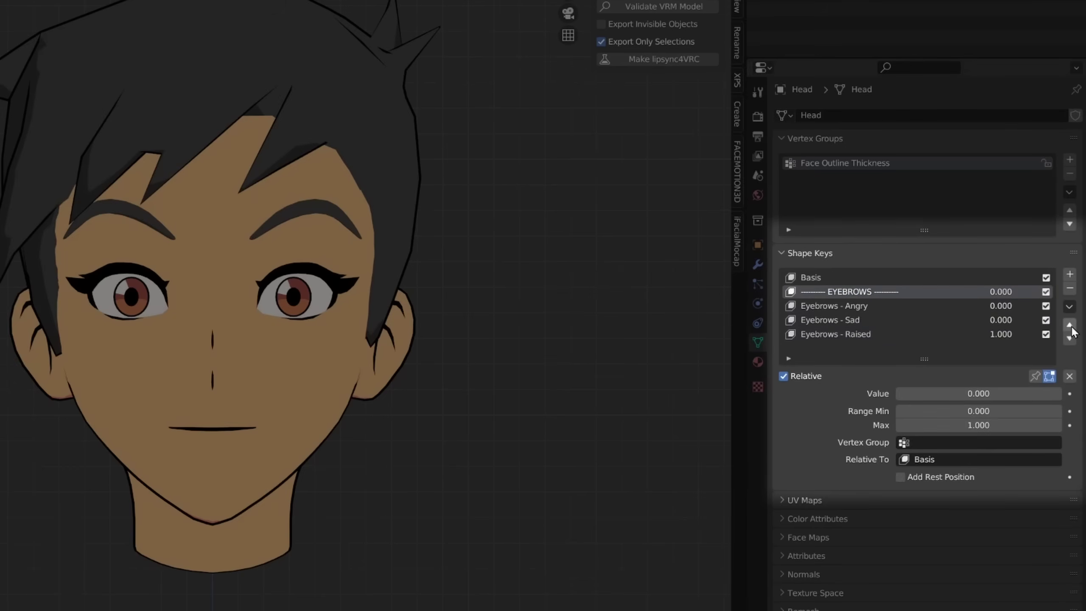
pyautogui.click(827, 278)
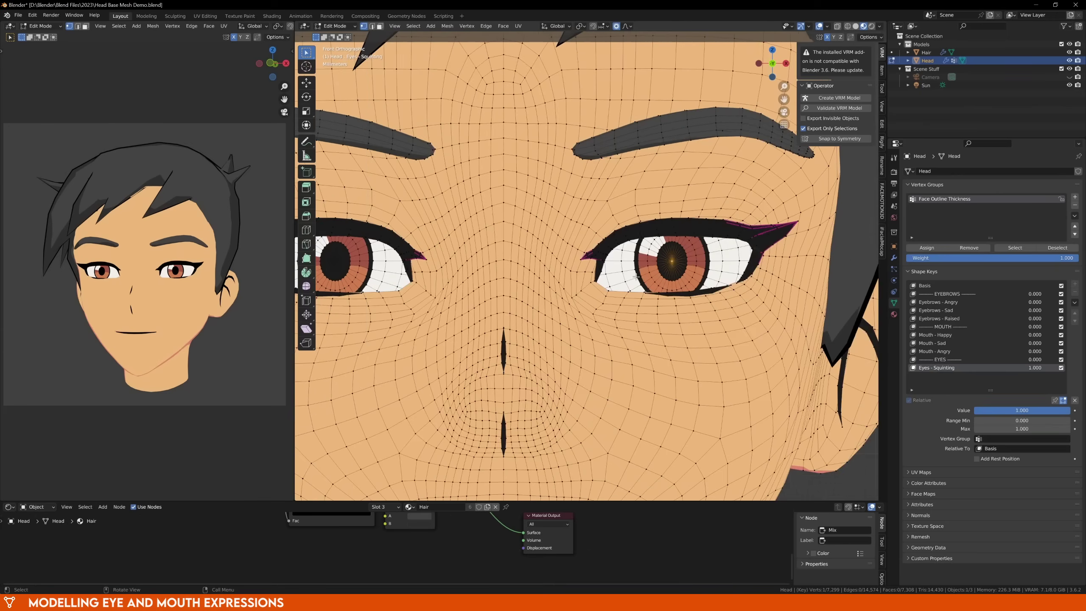
# Scale the expanded iris selection along X in the Eyes - Squinting shape key, using Individual Origins as the pivot point
pyautogui.press('ctrl+KP_Add')
pyautogui.press('s')
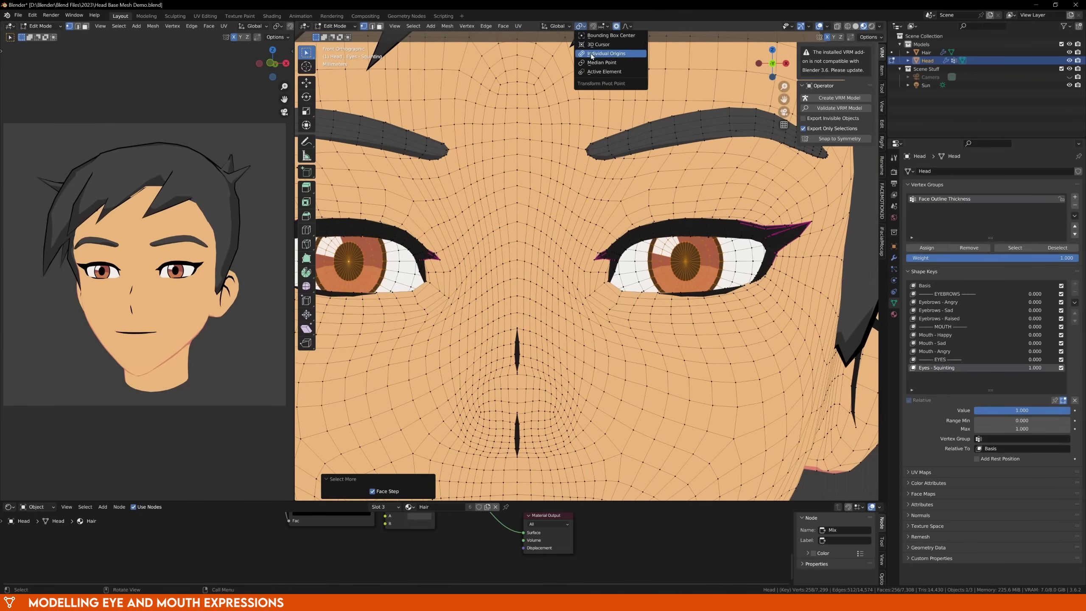
pyautogui.click(590, 53)
pyautogui.press('s')
pyautogui.press('x')
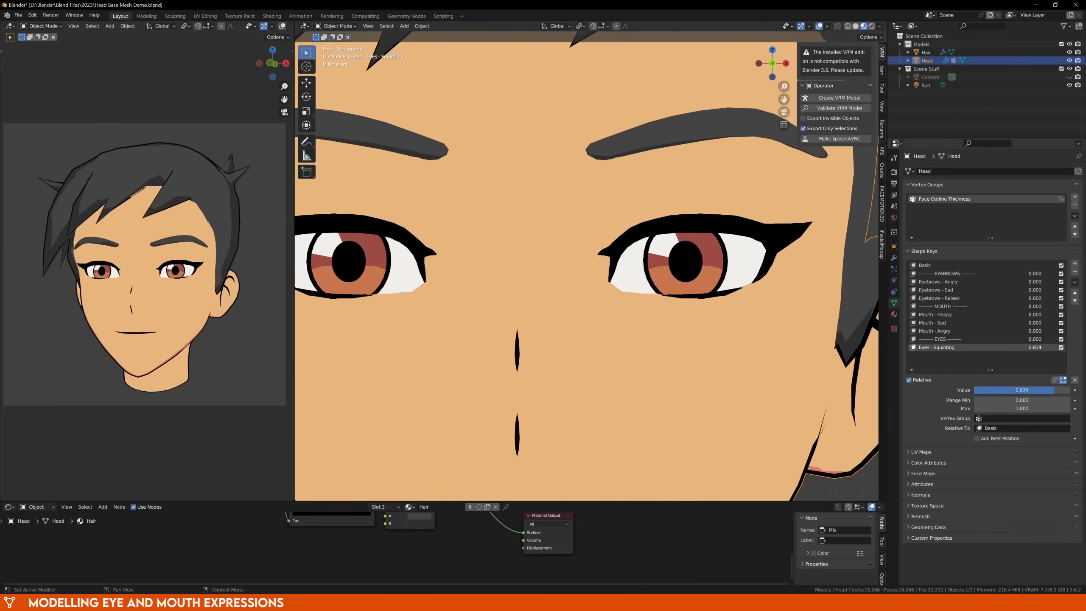
# Add a shape key named "Eyes - Wide Open" and pull the lower and upper eyelids apart along Z with proportional editing
pyautogui.click(1075, 264)
pyautogui.doubleClick(927, 355)
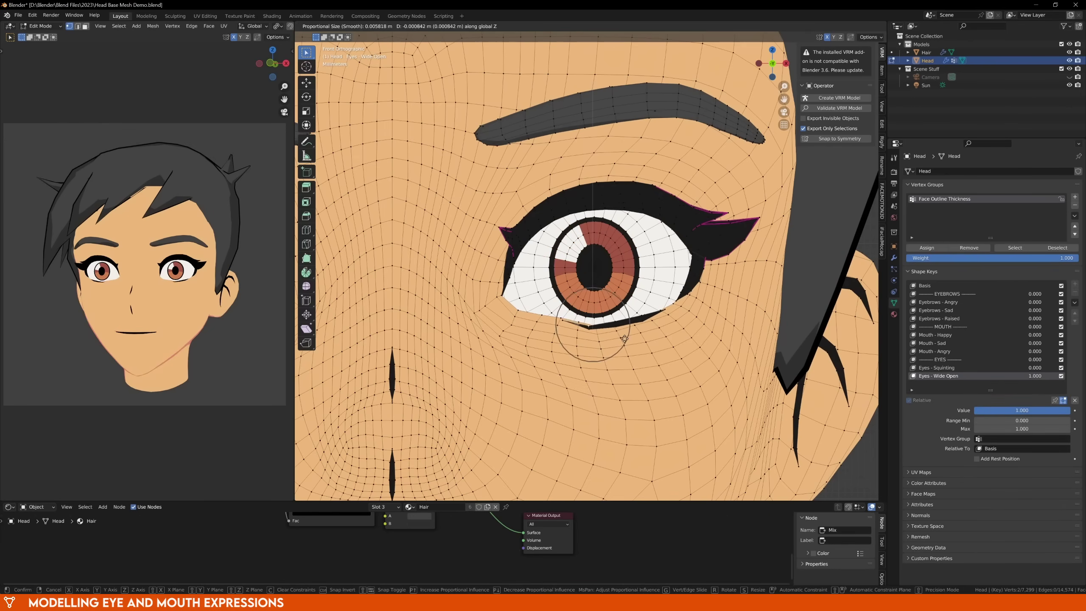
pyautogui.scroll(3, 620, 347)
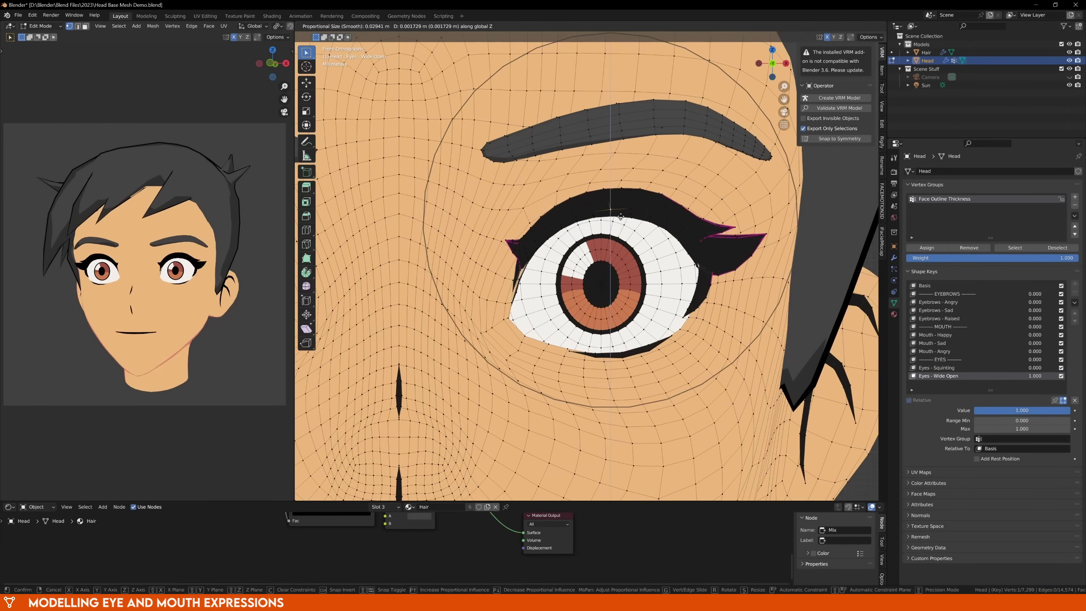
pyautogui.scroll(-4, 620, 216)
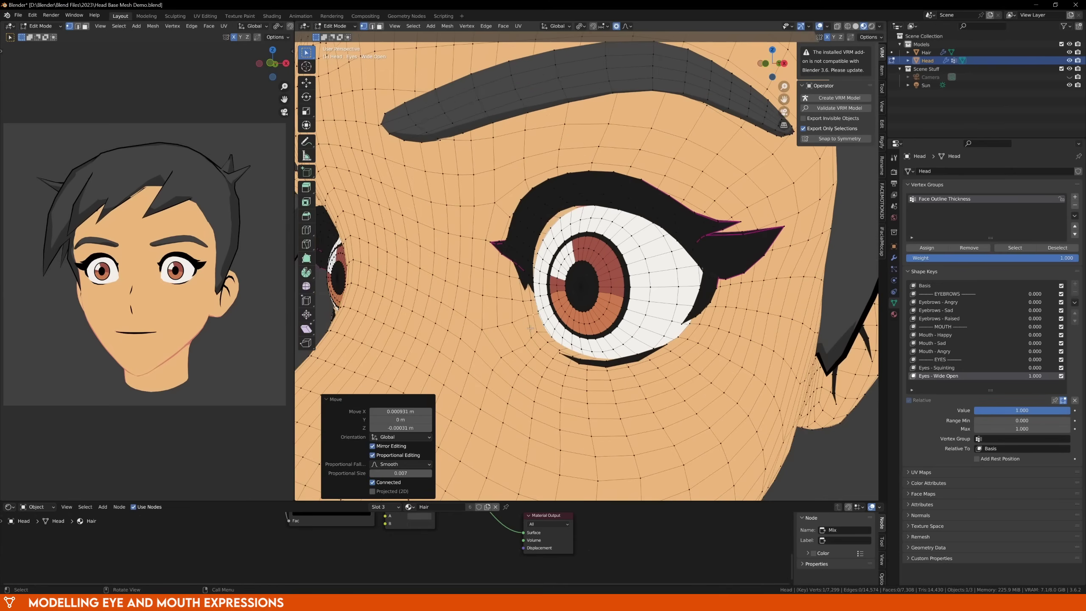
# Reshape the upper eyelid of Eyes - Wide Open into a rounder arc by moving its edge vertices with proportional editing
pyautogui.press('g')
pyautogui.scroll(-3, 543, 334)
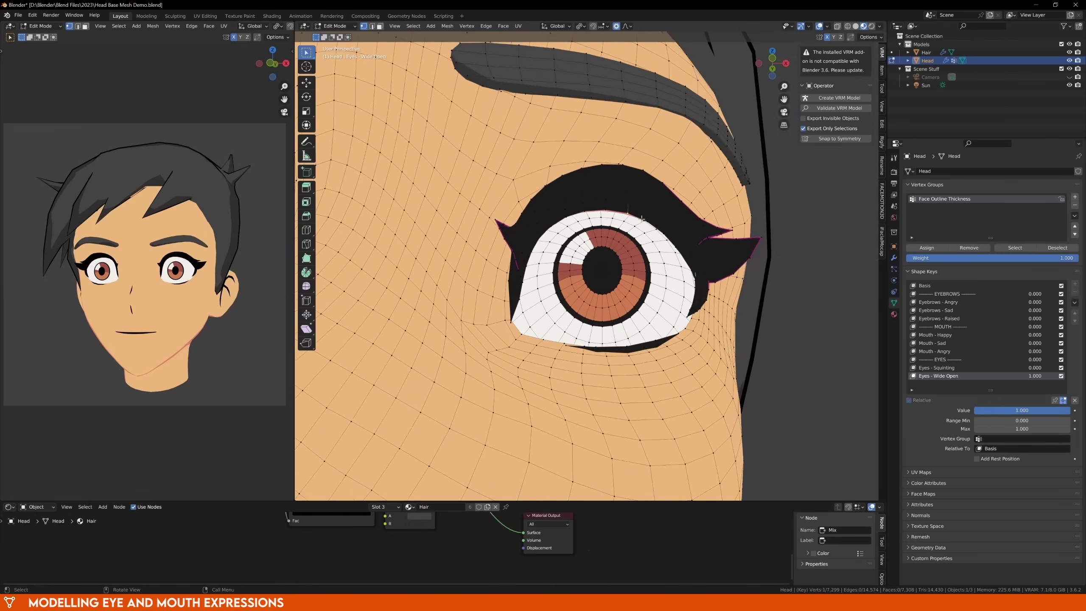
pyautogui.click(642, 211)
pyautogui.press('KP_1')
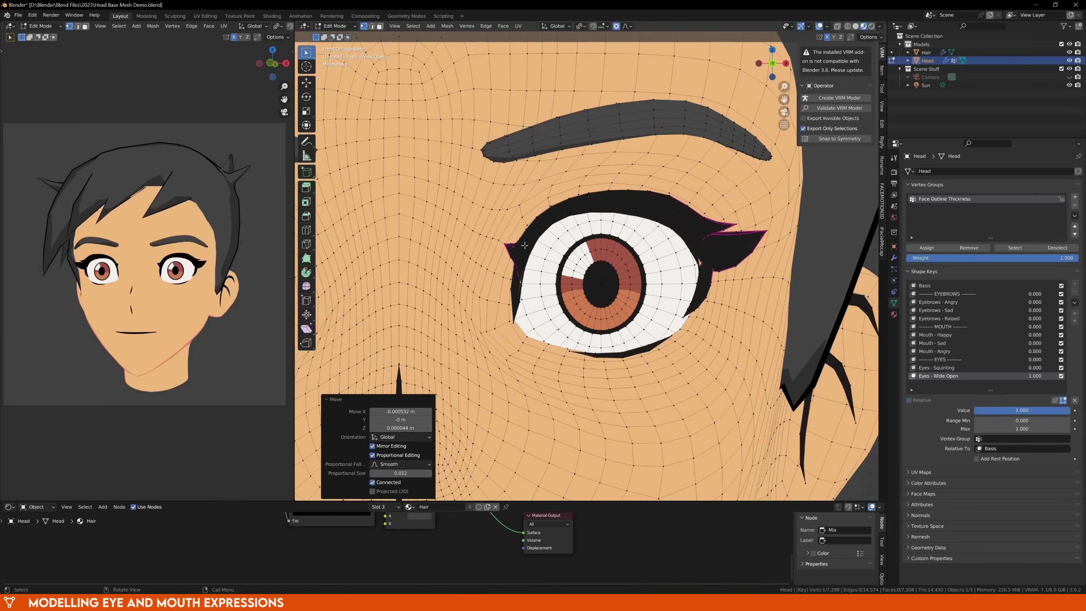
pyautogui.press('g')
pyautogui.click(541, 209)
pyautogui.click(600, 210)
pyautogui.press('g')
pyautogui.scroll(4, 601, 202)
pyautogui.click(601, 201)
pyautogui.click(550, 213)
pyautogui.press('g')
# Move the lower eyelid vertices with proportional editing to fit the lid line under the widened eye
pyautogui.keyDown('shift'); pyautogui.moveTo(621, 257); pyautogui.dragTo(615, 247, button='middle'); pyautogui.keyUp('shift')
pyautogui.click(616, 344)
pyautogui.press('g')
pyautogui.scroll(-6, 617, 355)
pyautogui.click(617, 356)
pyautogui.press('g')
pyautogui.click(687, 305)
# Adjust three selected vertices around the widened eye with Shrink/Fatten
pyautogui.scroll(4, 688, 304)
pyautogui.moveTo(713, 184); pyautogui.dragTo(687, 192, button='middle')
pyautogui.scroll(-2, 699, 213)
pyautogui.click(494, 141)
pyautogui.keyDown('shift'); pyautogui.click(486, 154); pyautogui.keyUp('shift')
pyautogui.keyDown('shift'); pyautogui.click(464, 157); pyautogui.keyUp('shift')
pyautogui.hotkey('alt', 's')
pyautogui.click(517, 157)
# Move individual vertices around the outer eye corner and lash to clean up the widened eye's outline
pyautogui.click(680, 170)
pyautogui.press('g')
pyautogui.click(681, 173)
pyautogui.click(658, 252)
pyautogui.press('g')
pyautogui.click(656, 258)
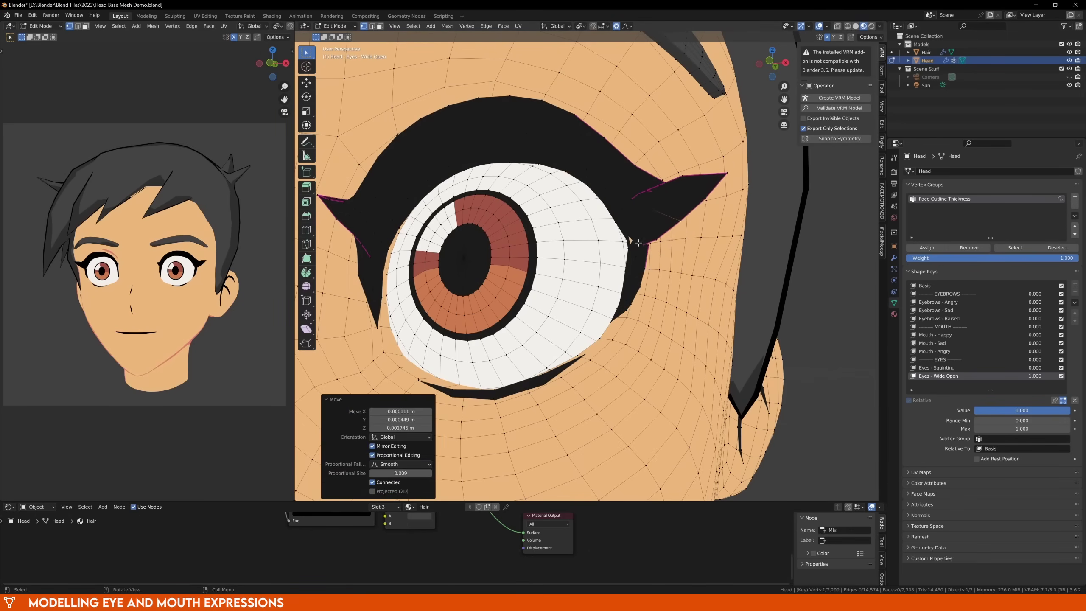
pyautogui.moveTo(637, 240); pyautogui.dragTo(688, 195, button='middle')
pyautogui.scroll(2, 687, 195)
pyautogui.click(723, 141)
pyautogui.press('g')
pyautogui.click(727, 143)
pyautogui.moveTo(727, 143); pyautogui.dragTo(701, 223, button='middle')
pyautogui.click(744, 186)
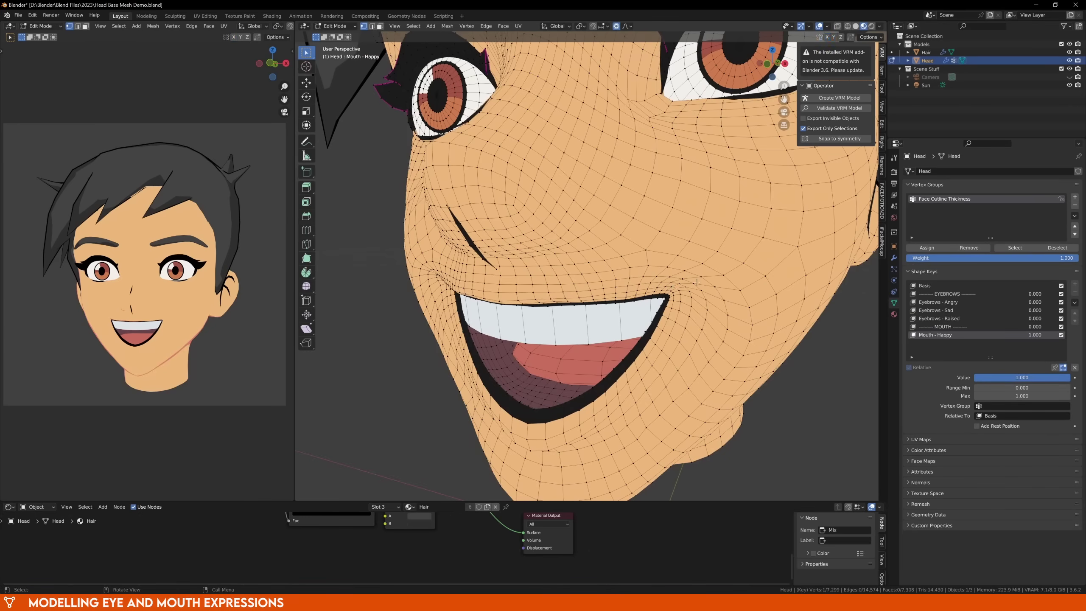
# Move the mouth corner vertices of the Mouth - Happy shape key with proportional editing and switch to front view
pyautogui.press('g')
pyautogui.click(697, 269)
pyautogui.press('KP_1')
pyautogui.click(445, 283)
pyautogui.press('g')
pyautogui.click(444, 269)
pyautogui.hotkey('ctrl', 'z')
pyautogui.hotkey('ctrl', 'z')
# Raise one mouth corner of Mouth - Happy for a lopsided smile and adjust the middle of the upper lip
pyautogui.press('g')
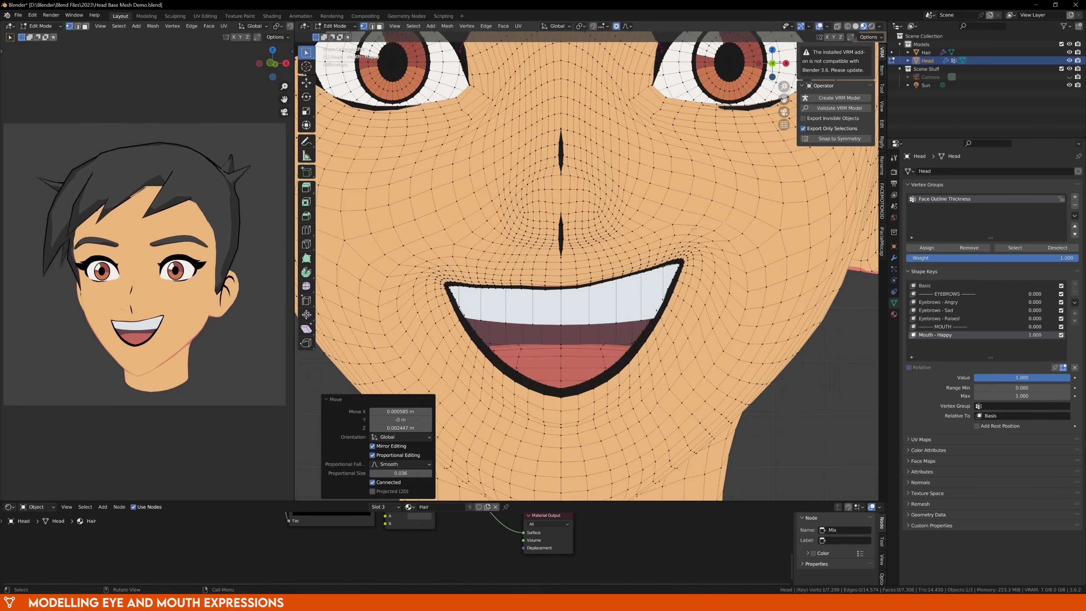
pyautogui.click(579, 285)
pyautogui.press('g')
pyautogui.click(582, 283)
# Select a linked inner-mouth piece and scale, rotate and move it to follow the slanted smile
pyautogui.press('l')
pyautogui.press('s')
pyautogui.click(688, 311)
pyautogui.press('r')
pyautogui.click(692, 311)
pyautogui.press('g')
pyautogui.press('g')
pyautogui.scroll(4, 693, 317)
pyautogui.click(691, 325)
# Check the smile in Object Mode, then move the upper lip line along Z in Edit Mode
pyautogui.press('Tab')
pyautogui.scroll(-6, 633, 308)
pyautogui.scroll(12, 633, 308)
pyautogui.press('Tab')
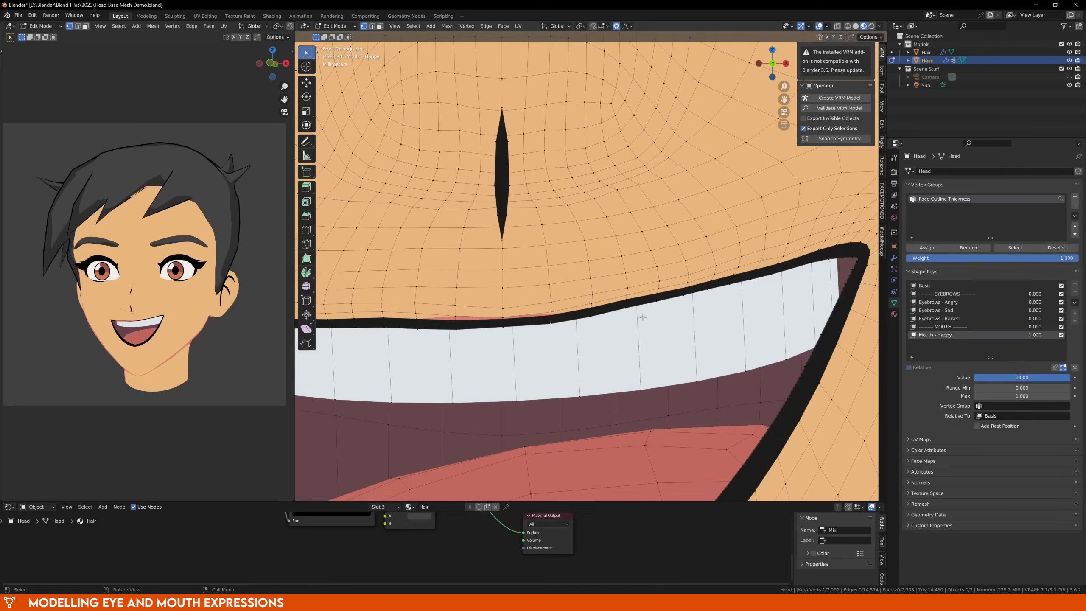
pyautogui.press('g')
pyautogui.press('z')
pyautogui.scroll(14, 558, 314)
pyautogui.click(557, 313)
# Slide and move individual upper-lip vertices near the lower mouth corner to smooth the happy mouth's outline
pyautogui.keyDown('shift'); pyautogui.moveTo(557, 313); pyautogui.dragTo(612, 307, button='middle'); pyautogui.keyUp('shift')
pyautogui.press('g')
pyautogui.press('g')
pyautogui.click(610, 310)
pyautogui.click(558, 308)
pyautogui.press('g')
pyautogui.click(559, 312)
pyautogui.click(606, 304)
pyautogui.press('g')
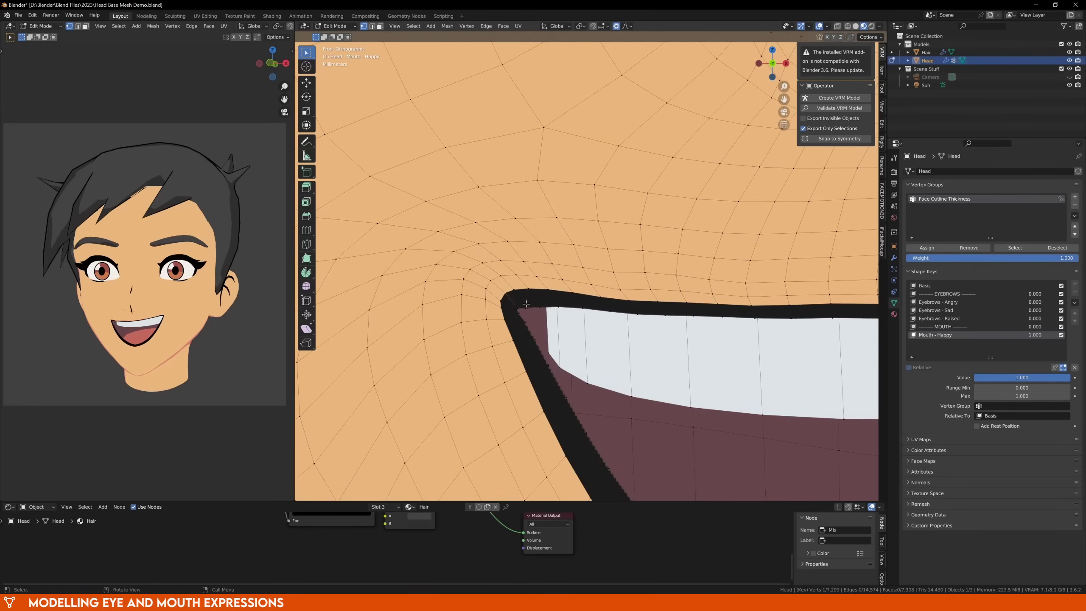
pyautogui.click(606, 308)
pyautogui.press('g')
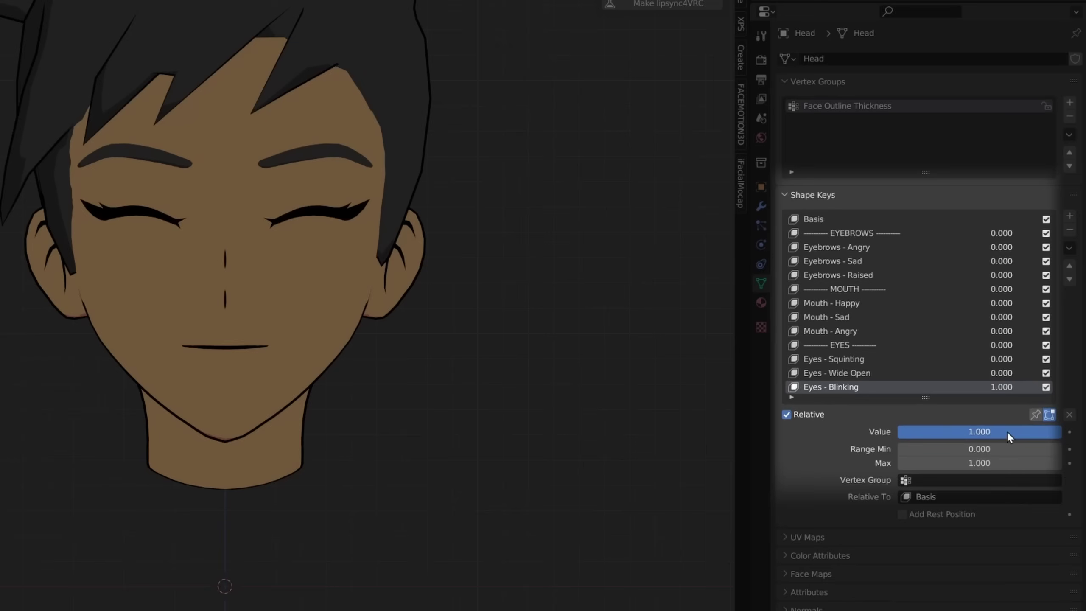
# Set the Eyes - Blinking shape key value to 0.000
pyautogui.moveTo(1060, 431); pyautogui.dragTo(918, 434)
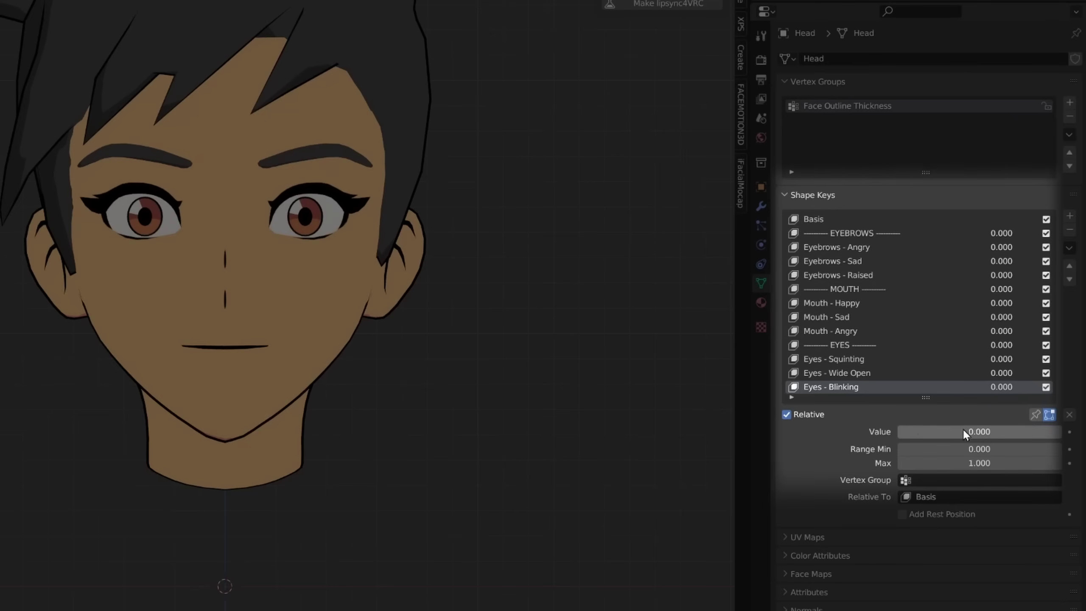
pyautogui.keyDown('shift'); pyautogui.moveTo(590, 380); pyautogui.dragTo(587, 387, button='middle'); pyautogui.keyUp('shift')
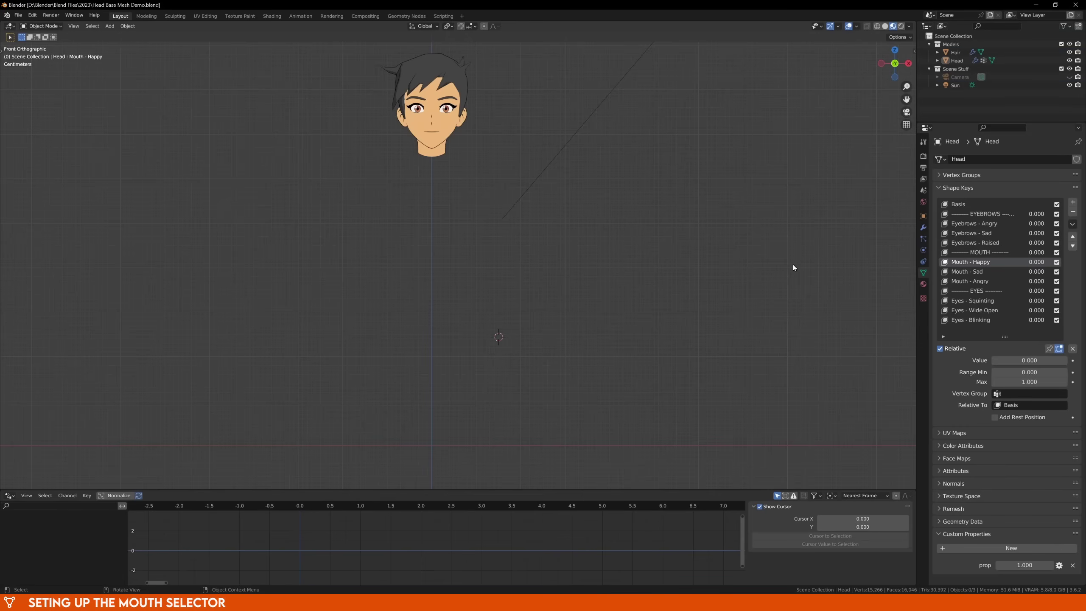
# Hide all scene objects and reset the 3D cursor to the world origin
pyautogui.press('a')
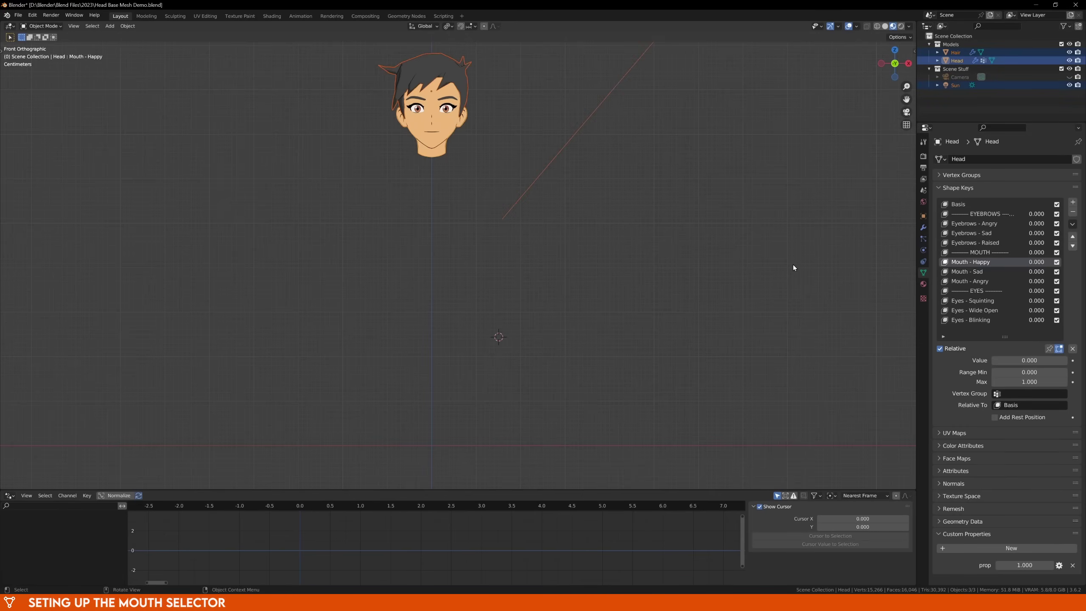
pyautogui.press('h')
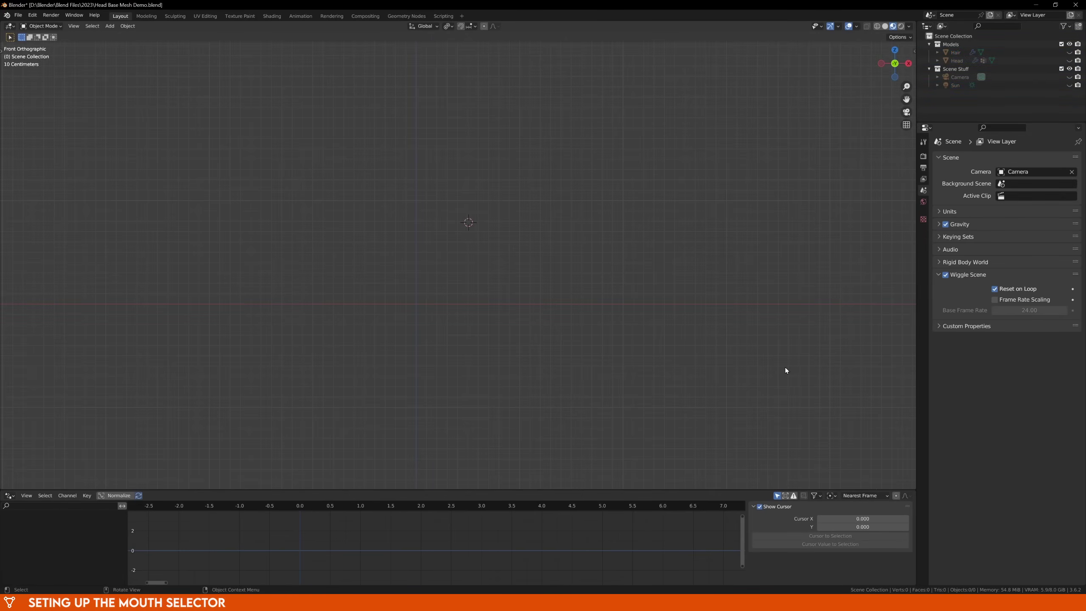
pyautogui.hotkey('shift', 's')
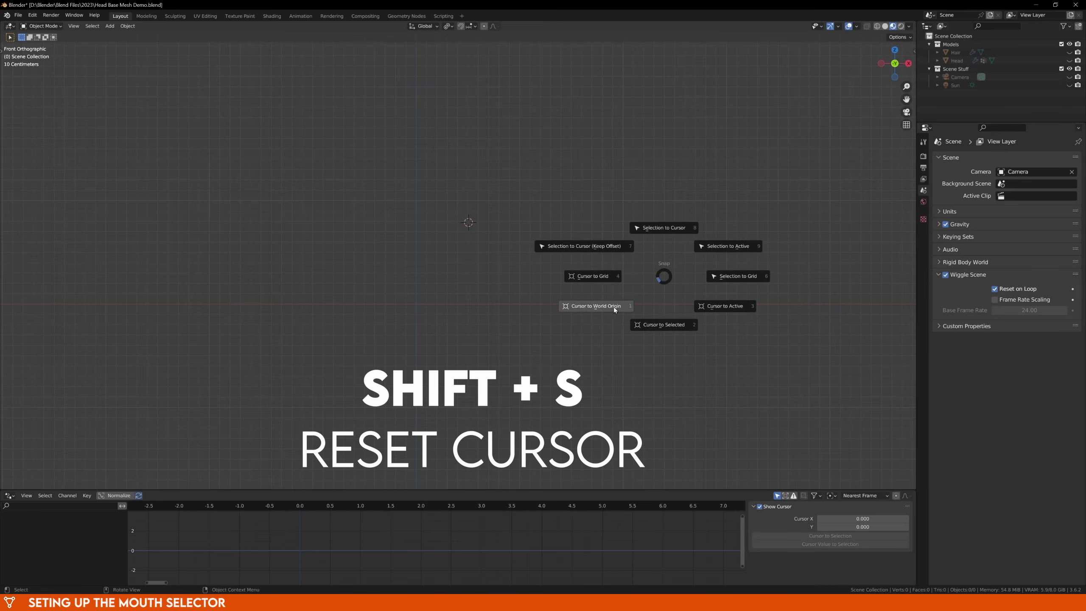
pyautogui.click(612, 309)
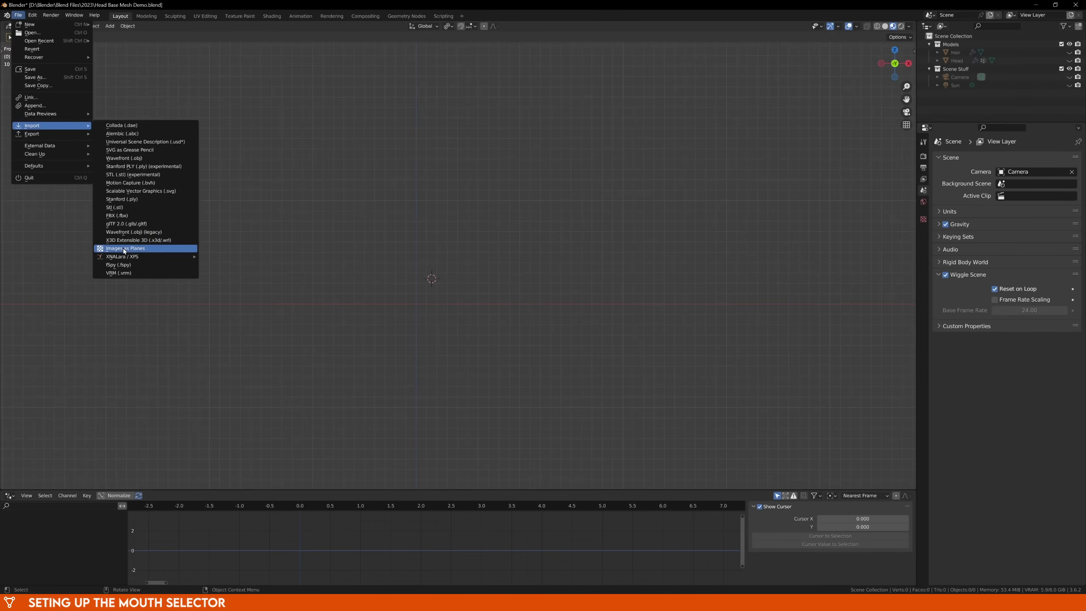
# Import the Angry, Happy, Neutral and Sad mouth images as planes, offset along X+ with a 0 m offset
pyautogui.click(124, 249)
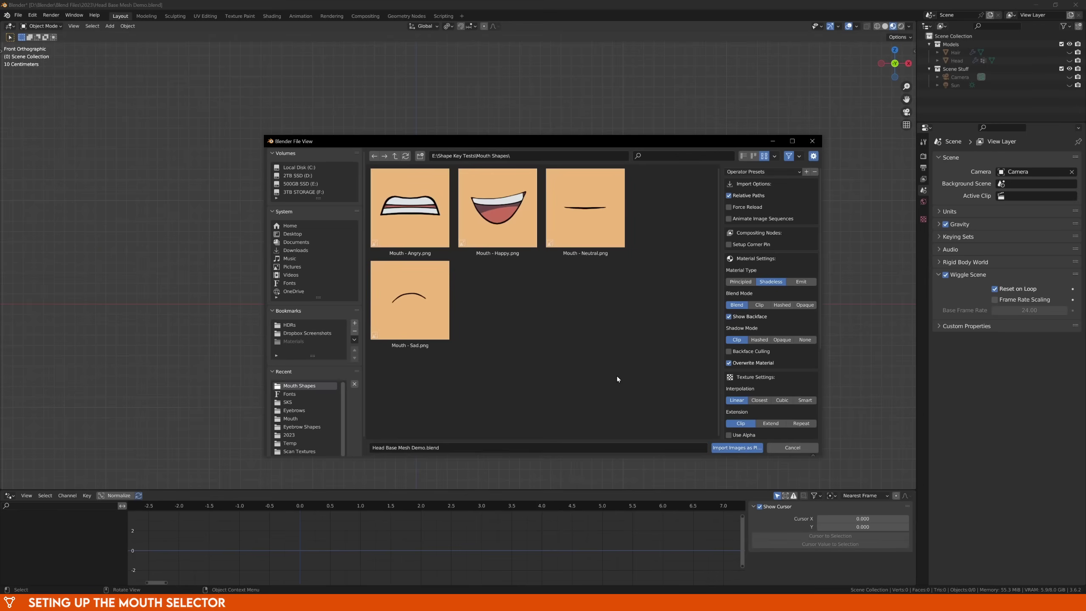
pyautogui.scroll(-6, 754, 270)
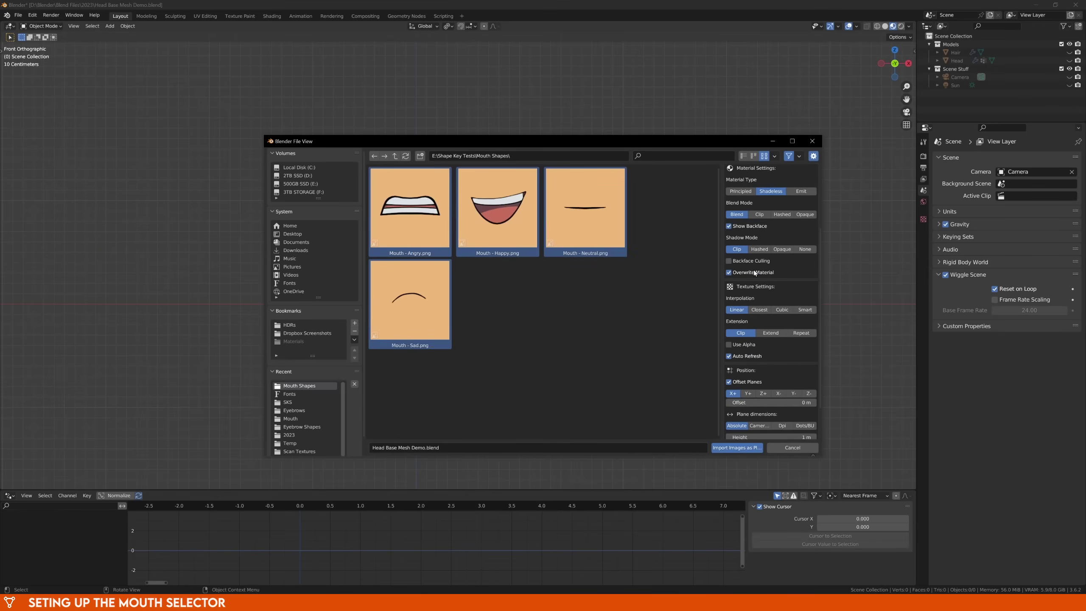
pyautogui.click(763, 360)
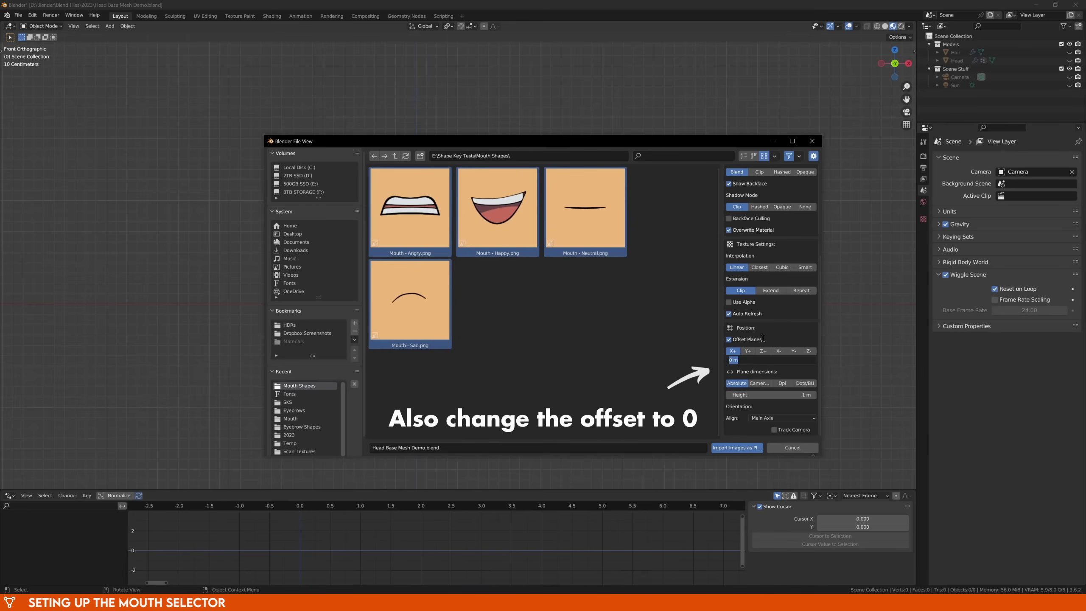
pyautogui.click(740, 449)
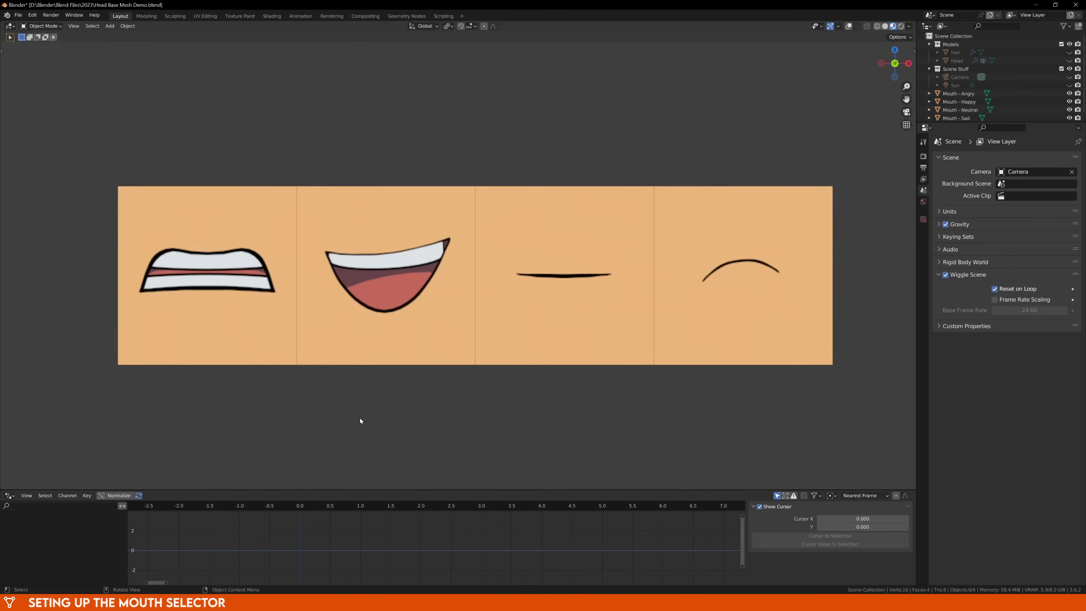
# Try a scaled-down UV sphere as the selector, moving it along X over the mouth images, and delete it
pyautogui.hotkey('shift', 'a')
pyautogui.moveTo(362, 417)
pyautogui.click(401, 226)
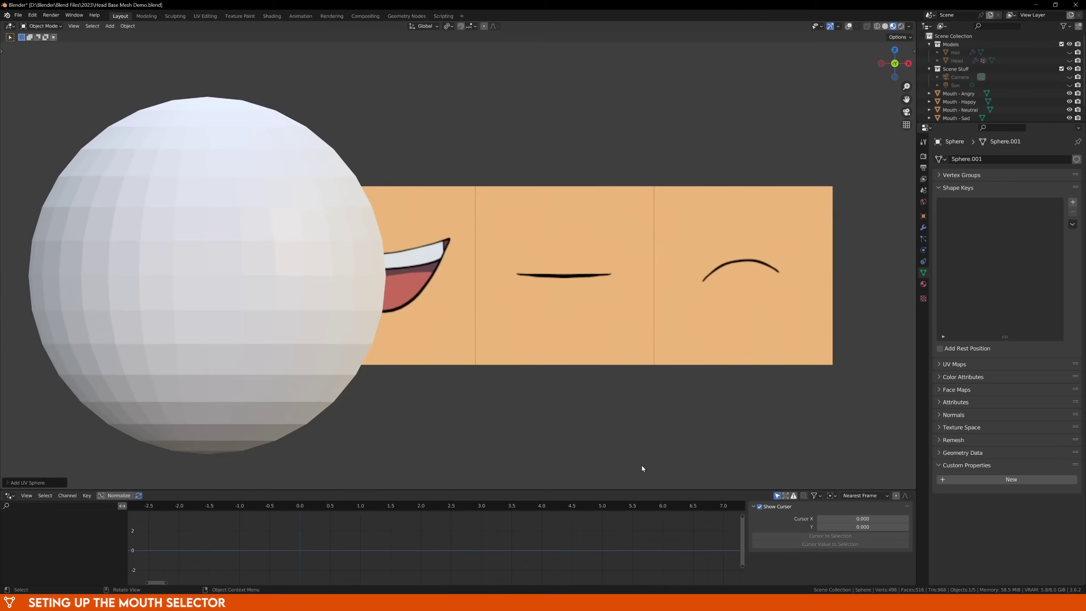
pyautogui.press('s')
pyautogui.click(208, 367)
pyautogui.rightClick(209, 367)
pyautogui.click(209, 369)
pyautogui.press('g')
pyautogui.press('x')
pyautogui.click(463, 427)
pyautogui.press('Delete')
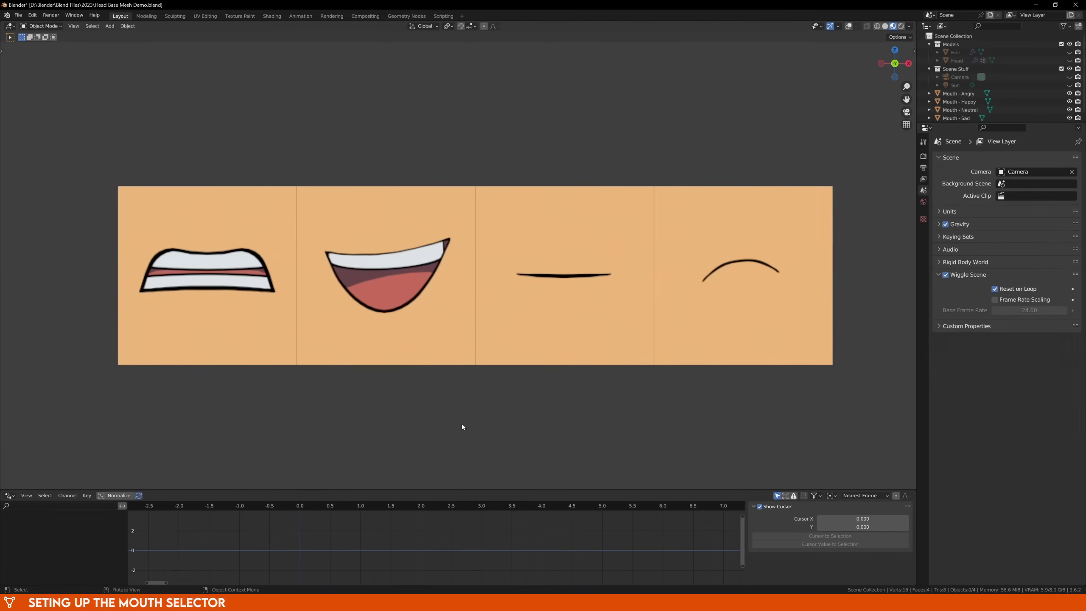
# Try a scaled-down monkey mesh as the selector, moving it along X over the mouth images, and delete it
pyautogui.hotkey('shift', 'a')
pyautogui.moveTo(459, 426)
pyautogui.click(500, 286)
pyautogui.press('s')
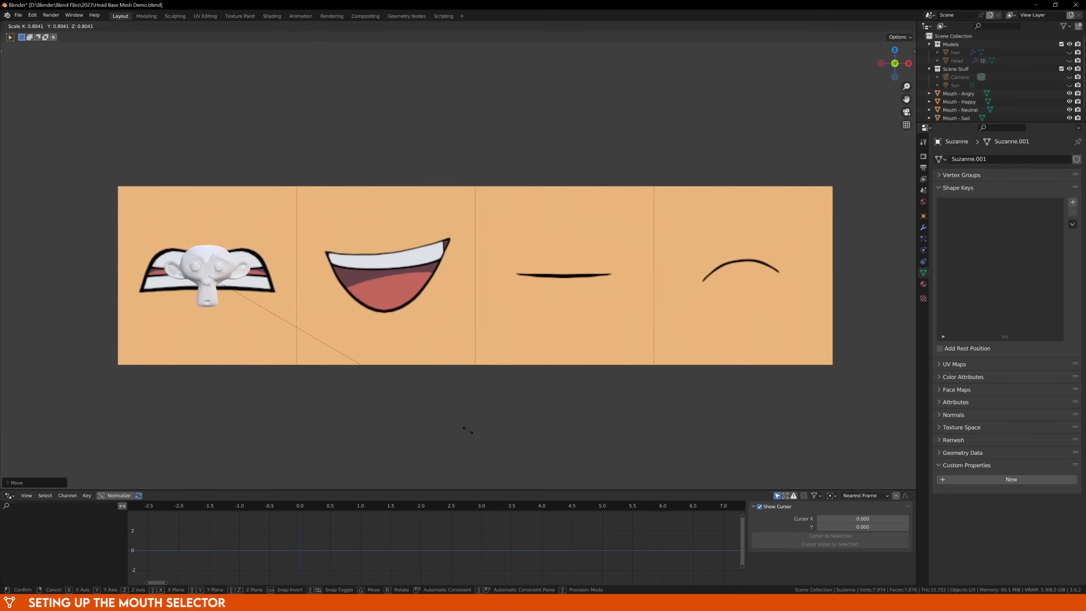
pyautogui.click(449, 427)
pyautogui.press('g')
pyautogui.press('x')
pyautogui.click(481, 441)
pyautogui.press('Delete')
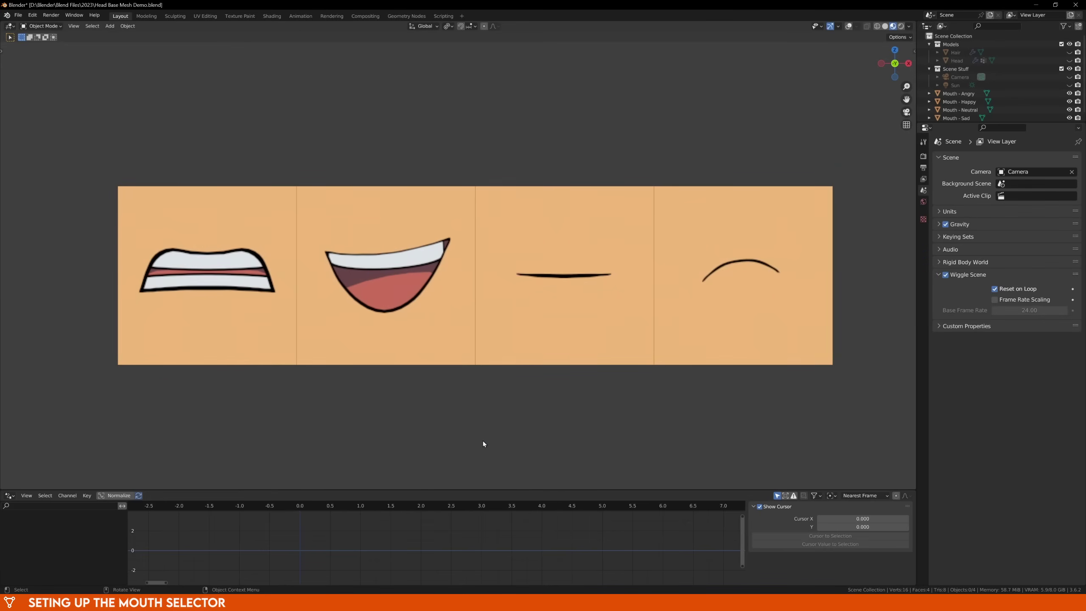
# Append the Selector frame object from another blend file
pyautogui.click(18, 15)
pyautogui.click(35, 105)
pyautogui.doubleClick(411, 281)
pyautogui.click(429, 238)
pyautogui.click(737, 448)
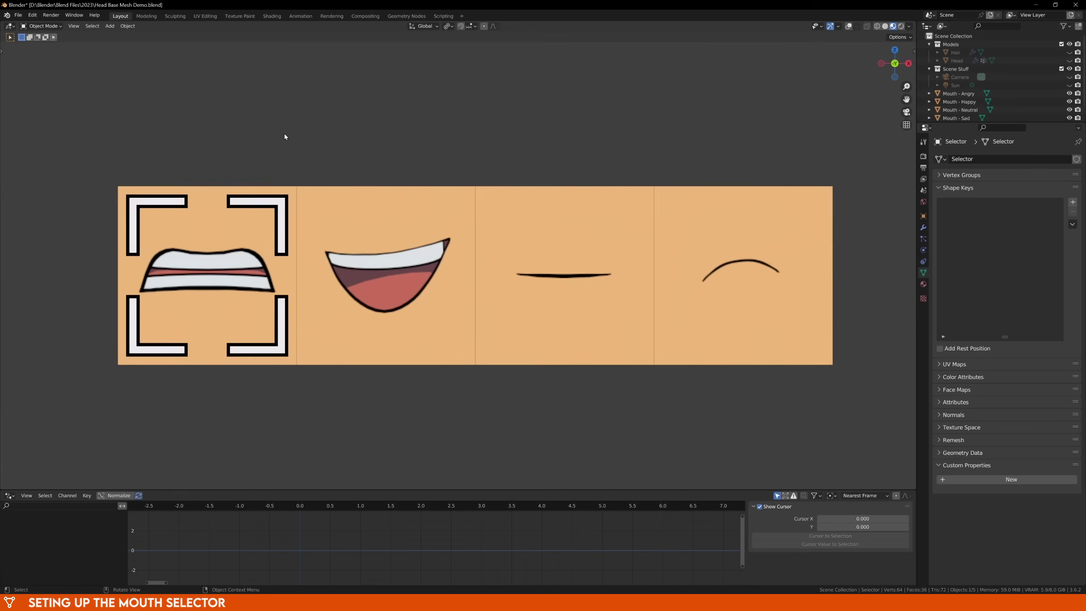
# Try moving the Selector frame along X across the mouth images
pyautogui.press('g')
pyautogui.press('x')
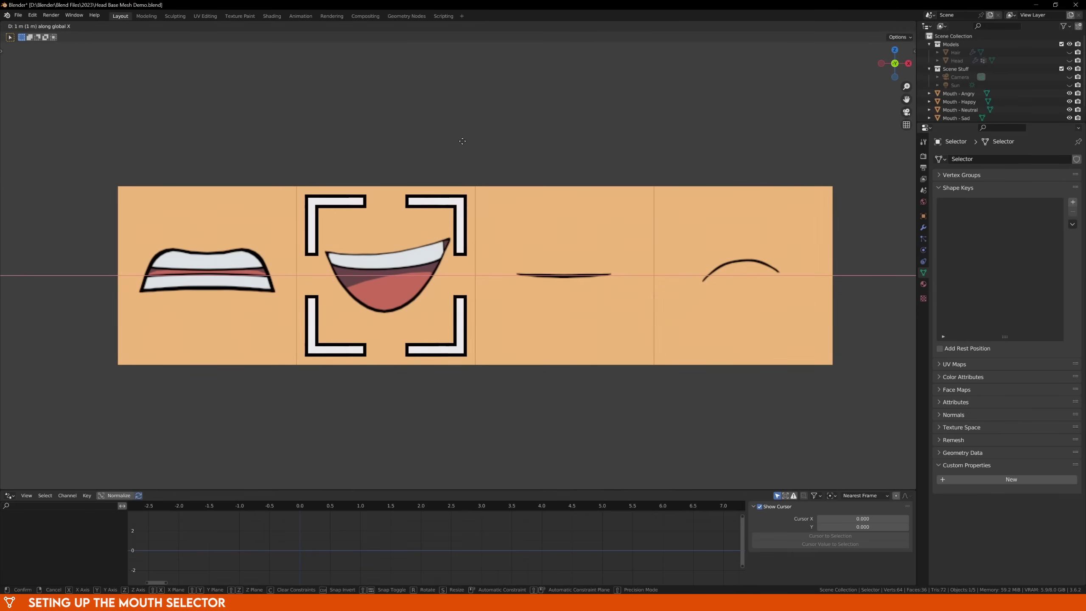
pyautogui.click(349, 148)
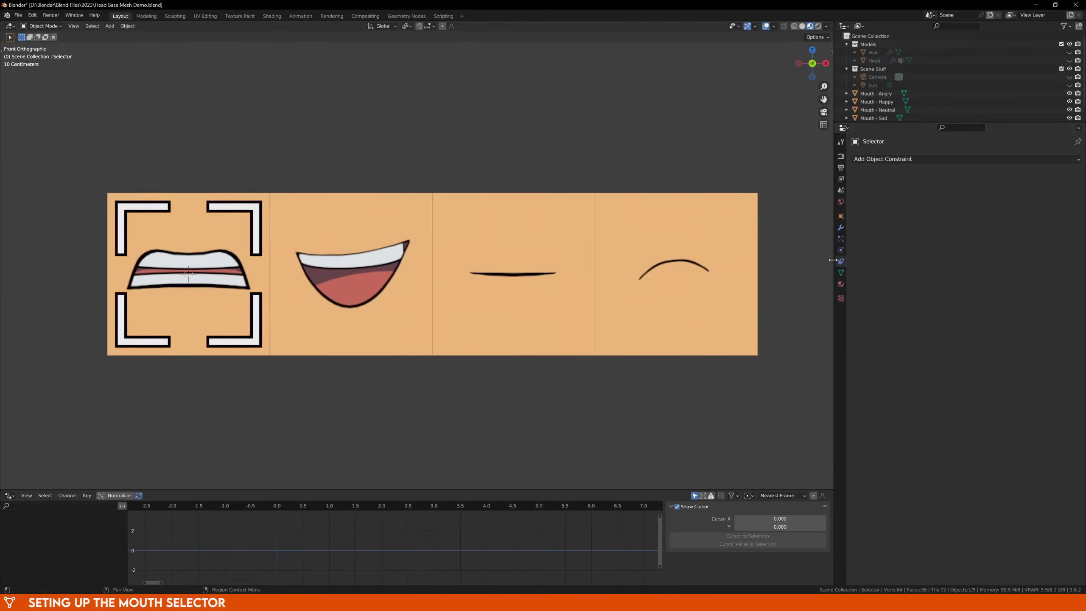
# Add a Limit Location constraint to the Selector with minimum and maximum Y enabled at 0 m and the owner set to Local Space
pyautogui.click(910, 159)
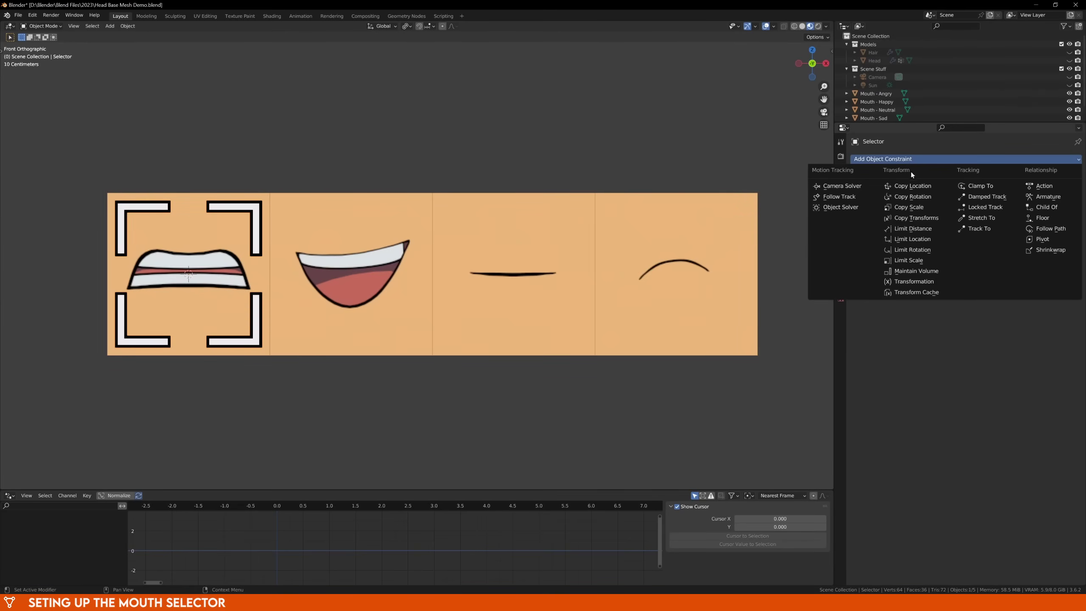
pyautogui.click(912, 240)
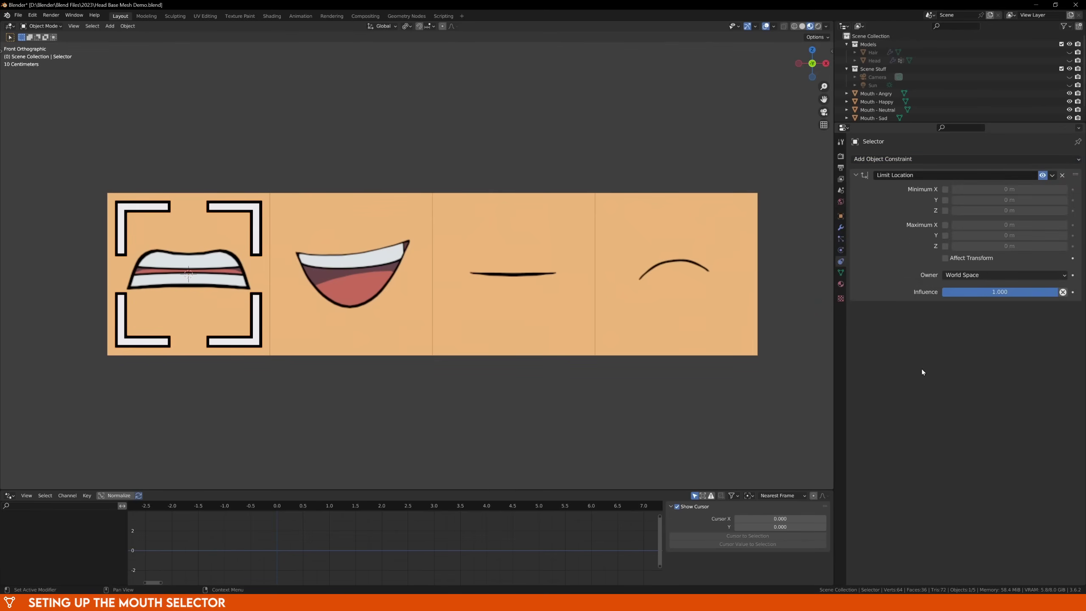
pyautogui.click(945, 200)
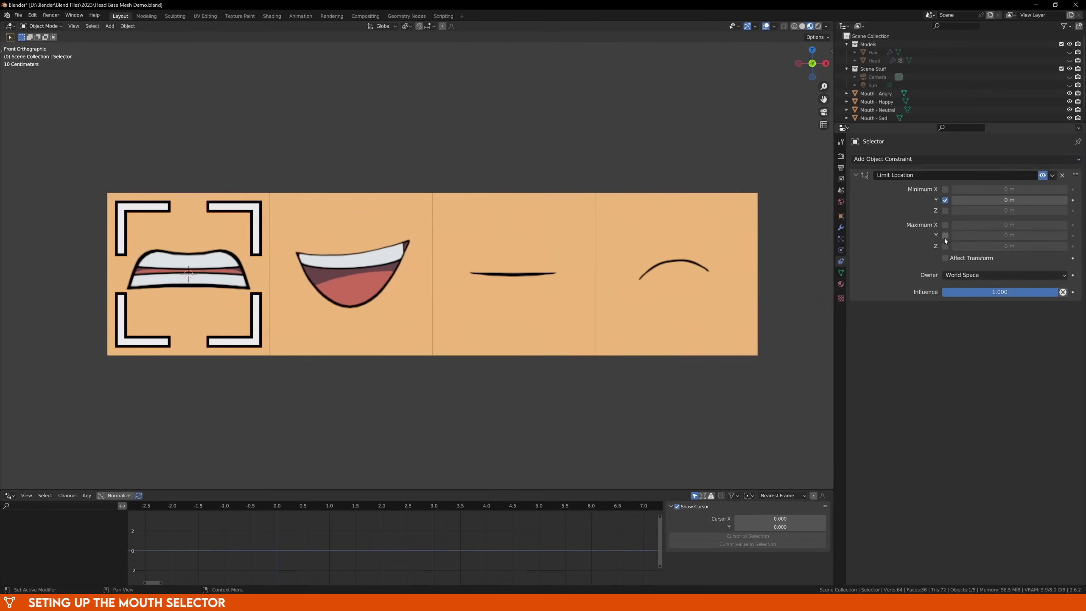
pyautogui.click(961, 276)
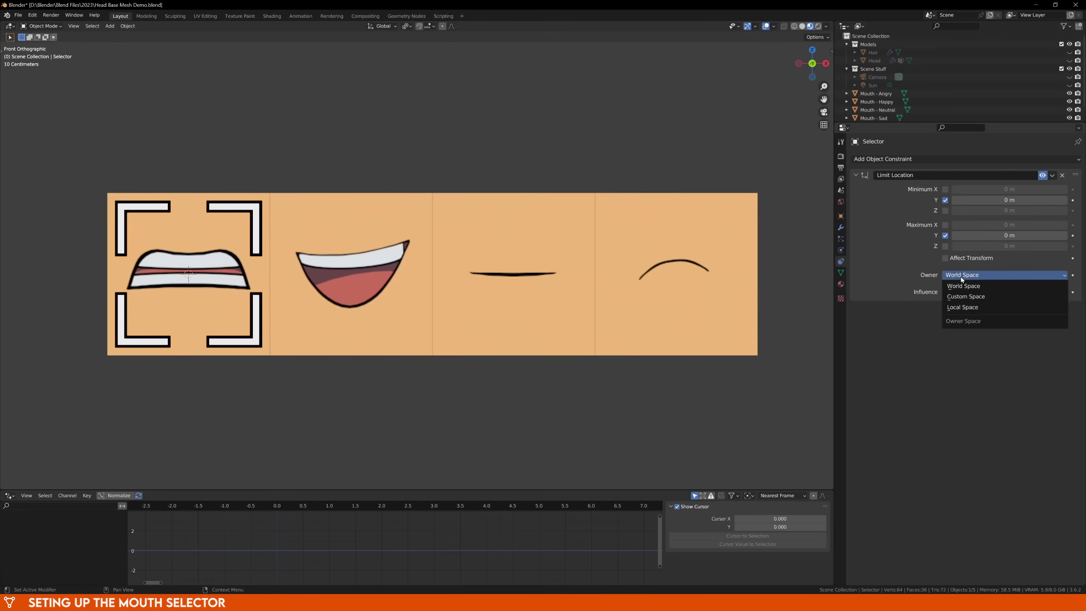
pyautogui.click(962, 308)
# Try moving the Selector freely and along Y to test its location limit
pyautogui.moveTo(405, 391); pyautogui.dragTo(423, 368, button='middle')
pyautogui.press('g')
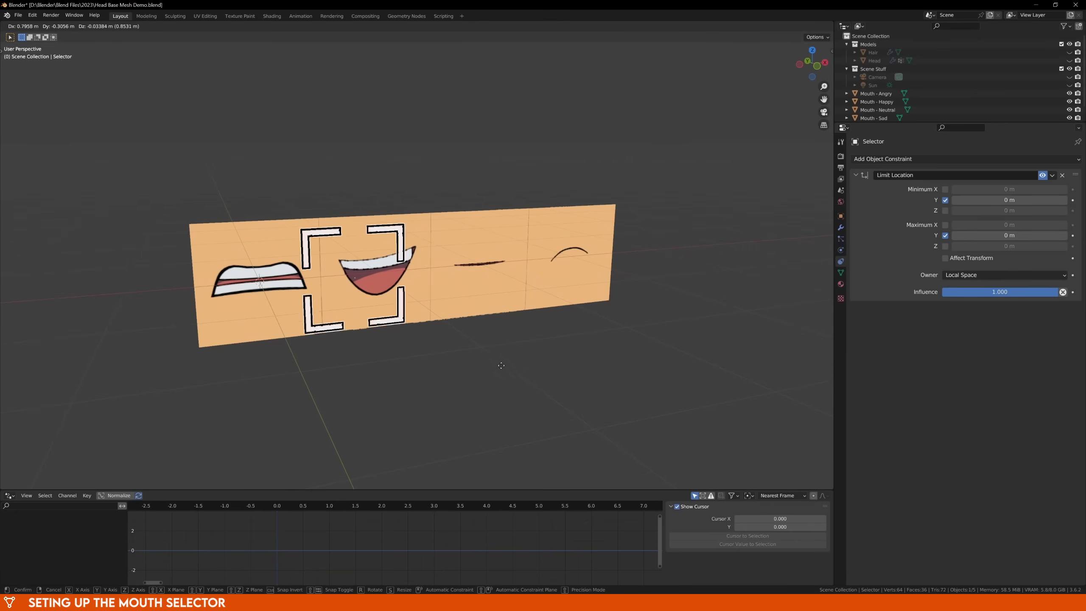
pyautogui.rightClick(376, 330)
pyautogui.moveTo(375, 330); pyautogui.dragTo(447, 334, button='middle')
pyautogui.scroll(-2, 446, 335)
pyautogui.press('g')
pyautogui.press('y')
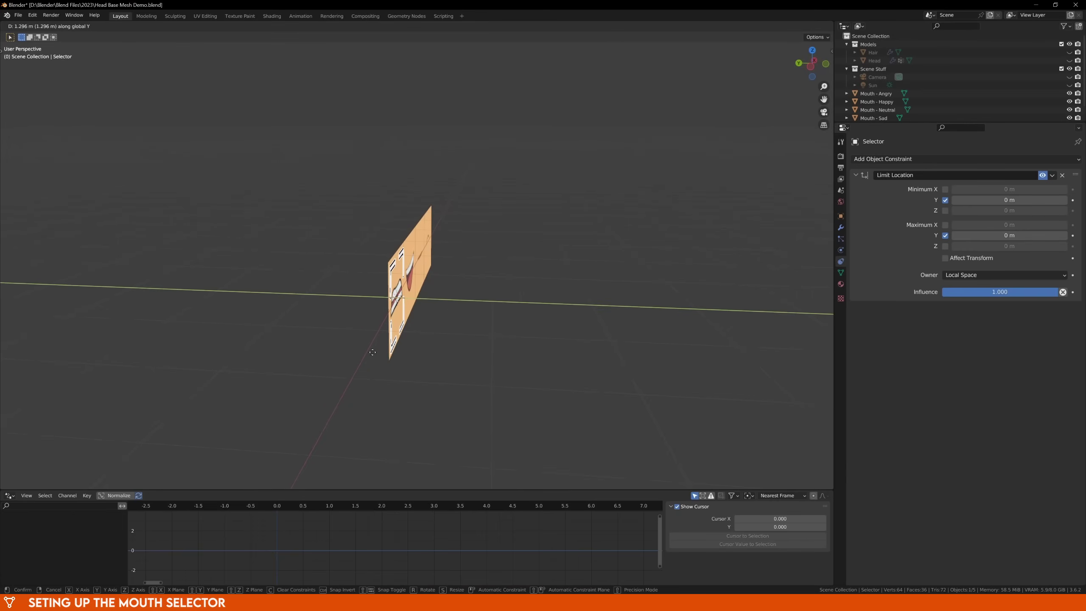
pyautogui.click(586, 353)
pyautogui.moveTo(591, 352); pyautogui.dragTo(509, 343, button='middle')
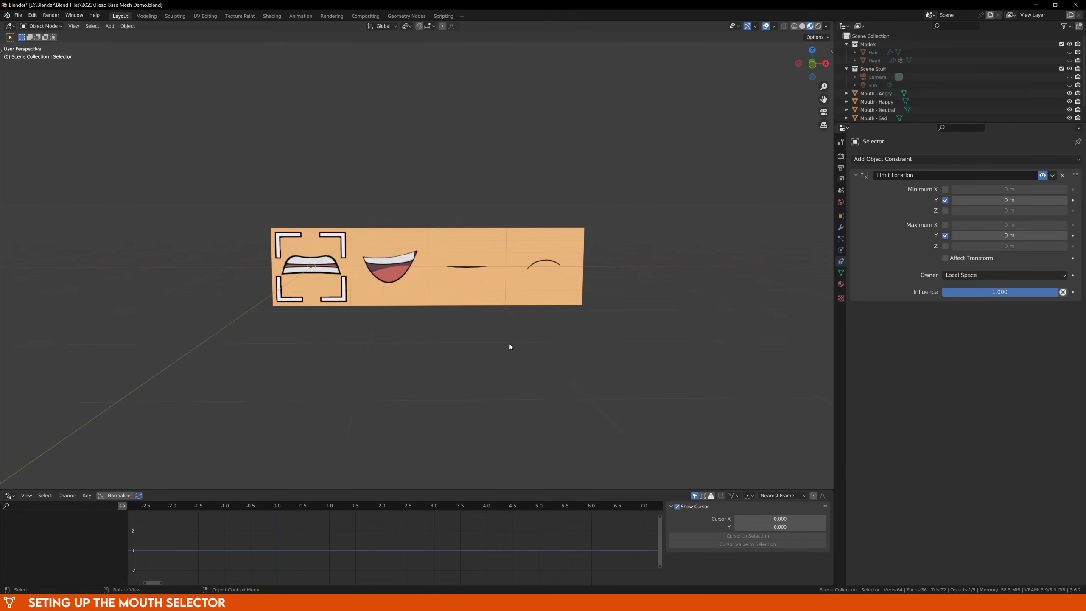
# Rename the selector object to Mouth Selector and add a driver to its X location
pyautogui.press('F2')
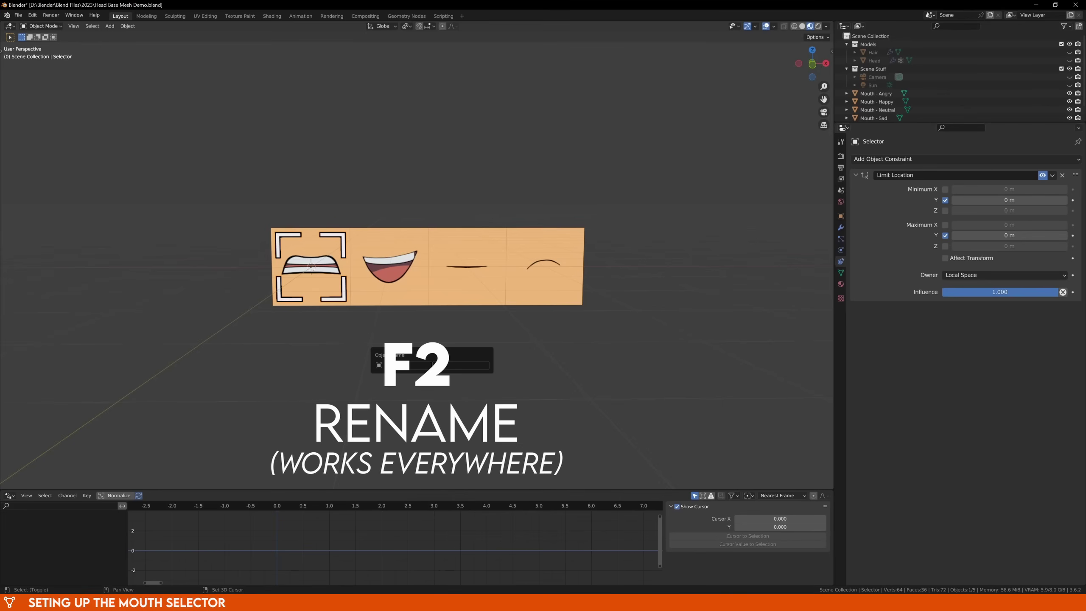
pyautogui.press('Return')
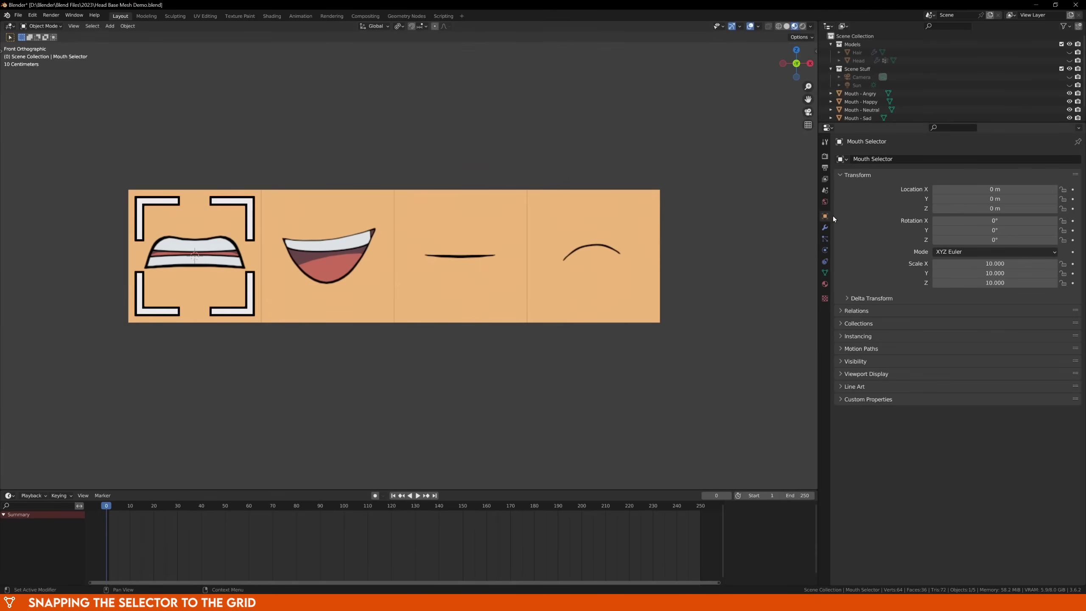
pyautogui.rightClick(959, 189)
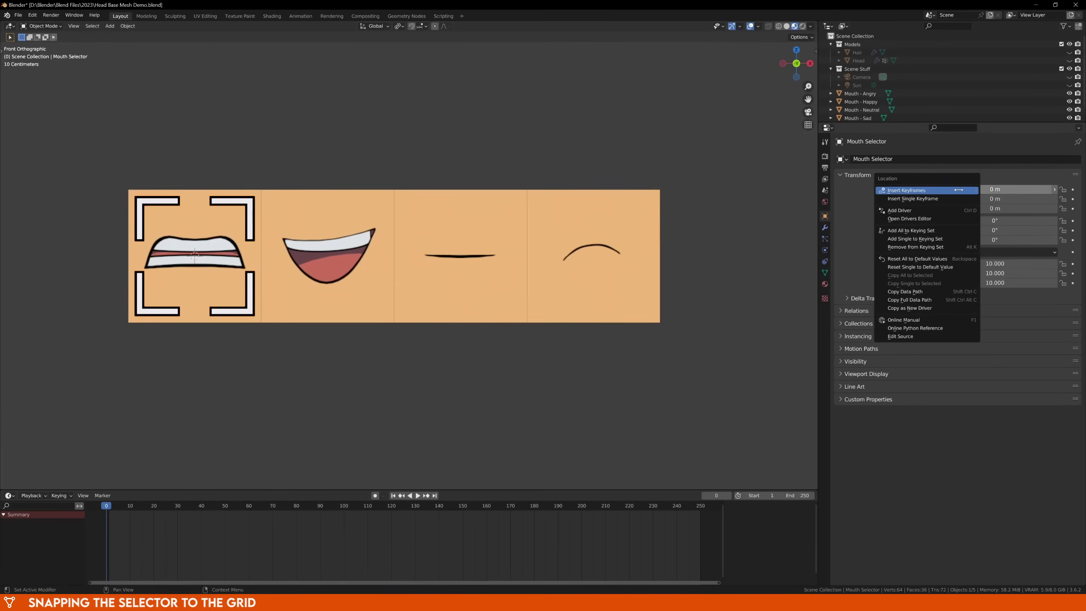
pyautogui.click(919, 210)
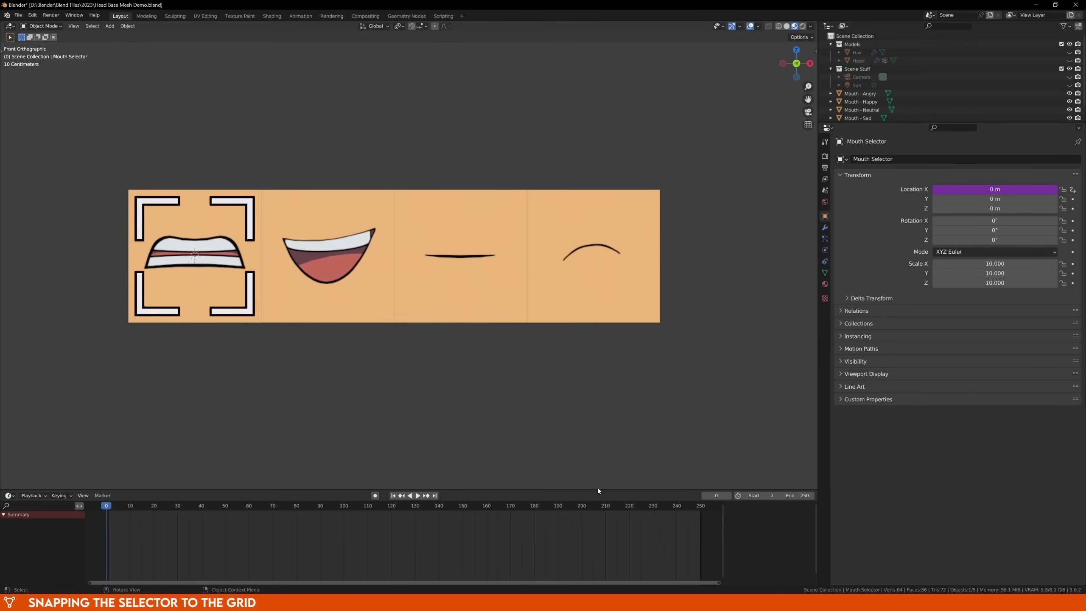
# Switch the timeline area to the Drivers editor, enlarge it and frame the X Location driver curve
pyautogui.click(9, 495)
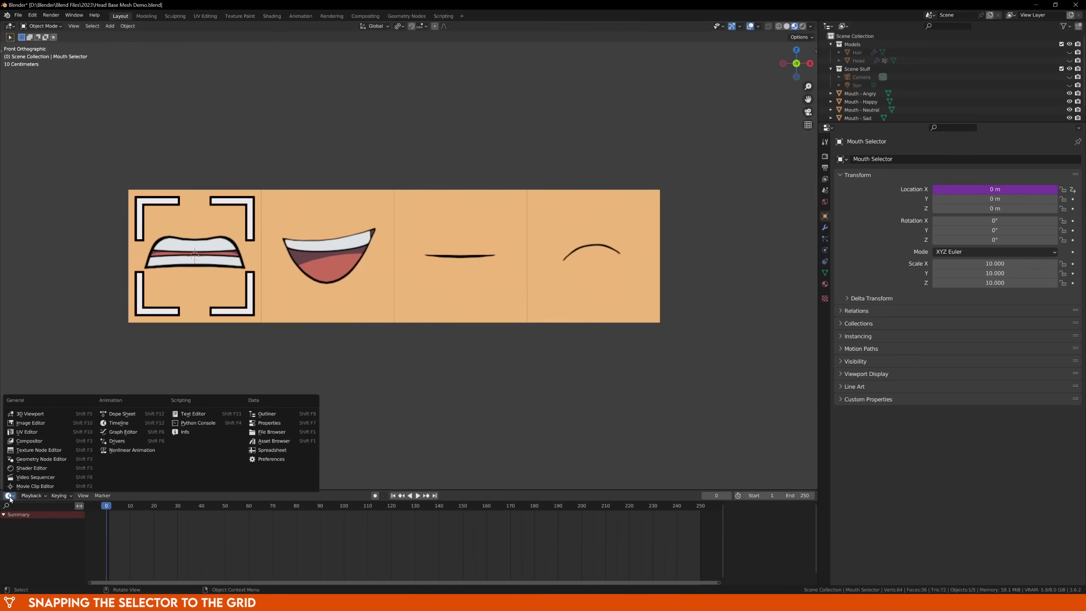
pyautogui.click(116, 441)
pyautogui.moveTo(156, 489); pyautogui.dragTo(183, 360)
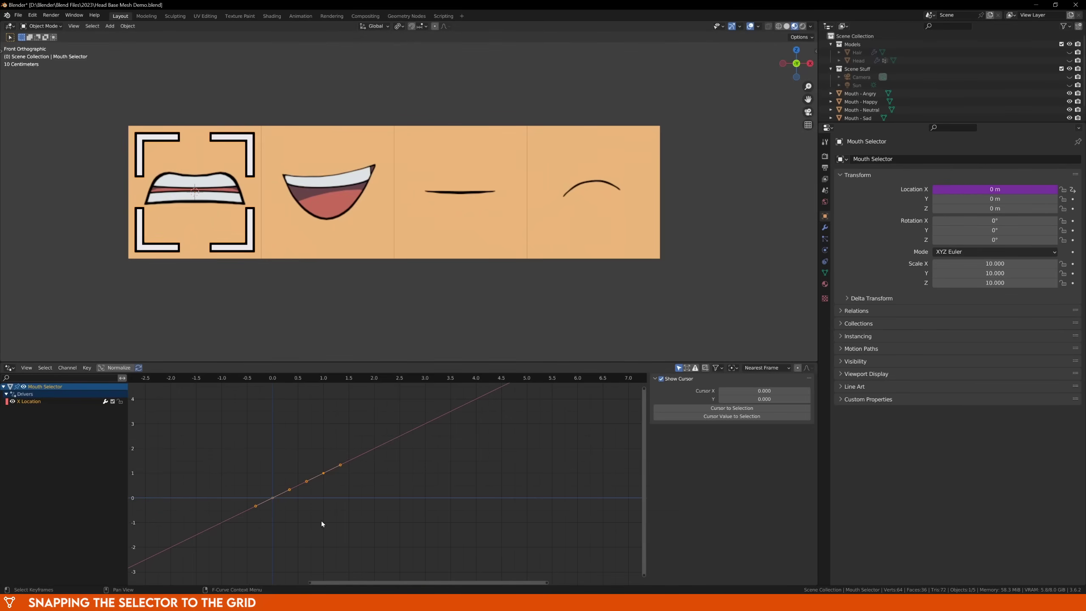
pyautogui.moveTo(322, 523); pyautogui.dragTo(460, 503, button='middle')
pyautogui.scroll(-3, 464, 510)
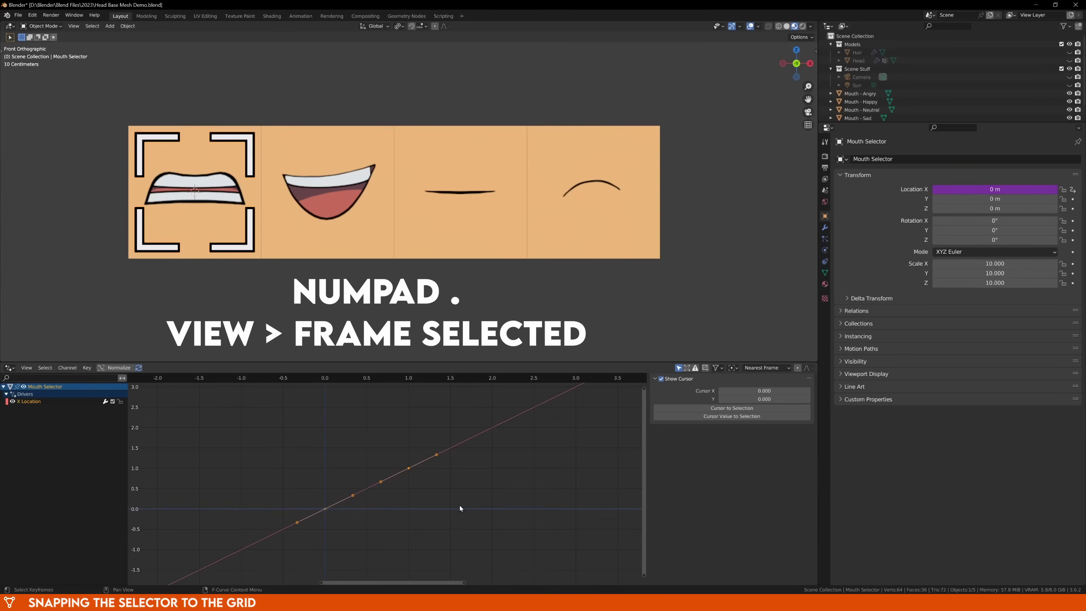
pyautogui.press('KP_Decimal')
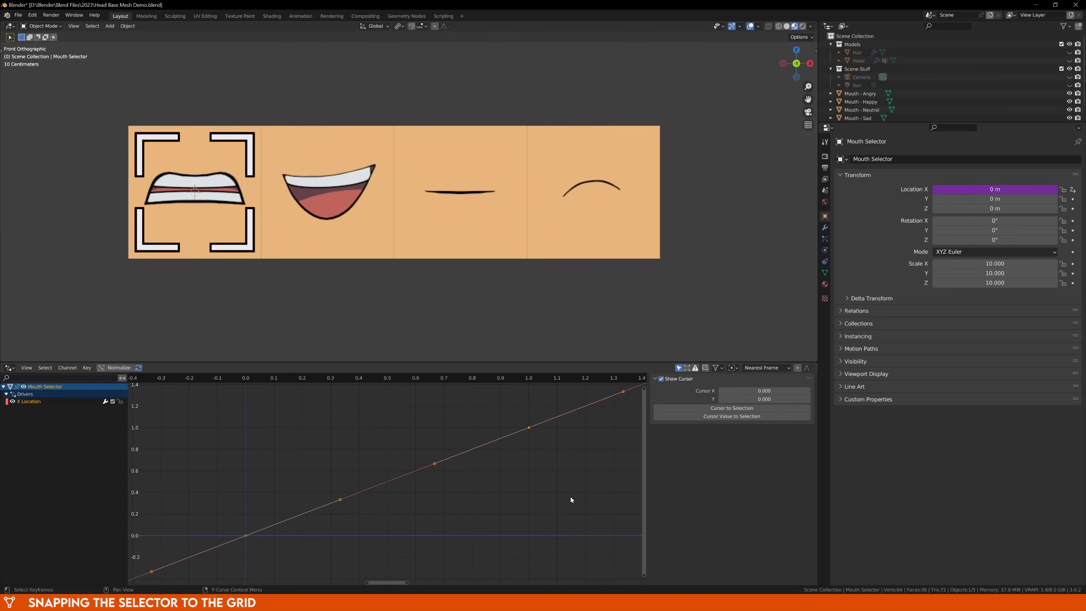
pyautogui.scroll(-8, 547, 486)
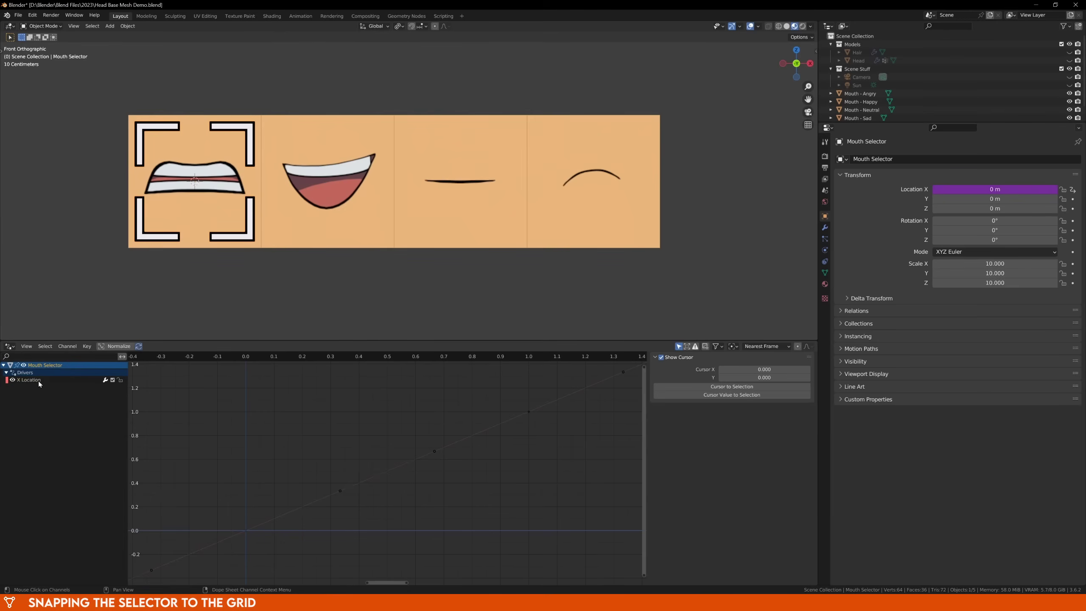
# Set the scripted expression of the X Location driver to round(var)
pyautogui.click(38, 380)
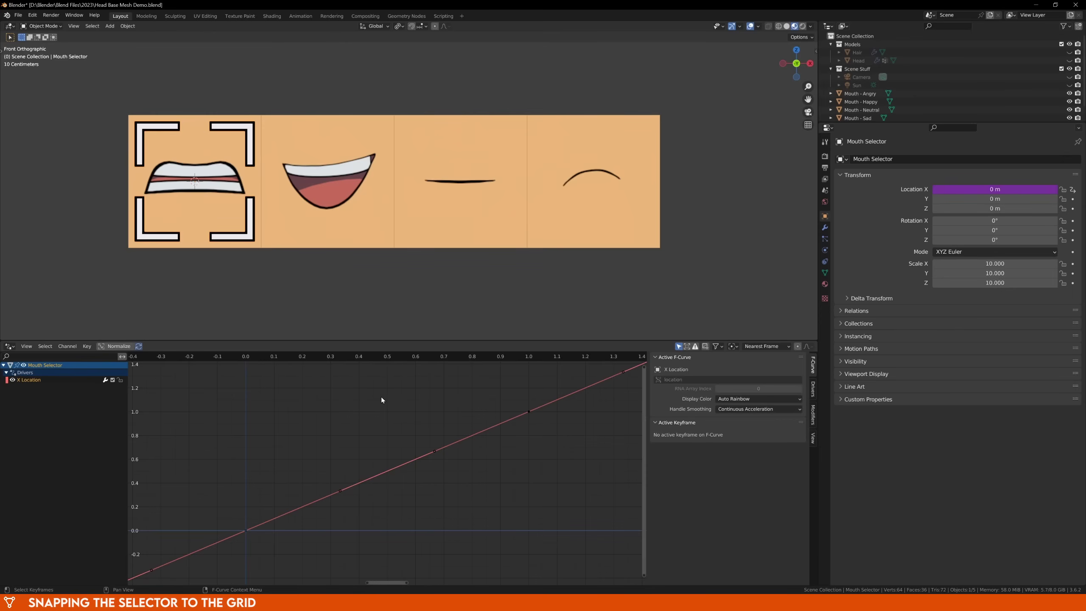
pyautogui.click(813, 390)
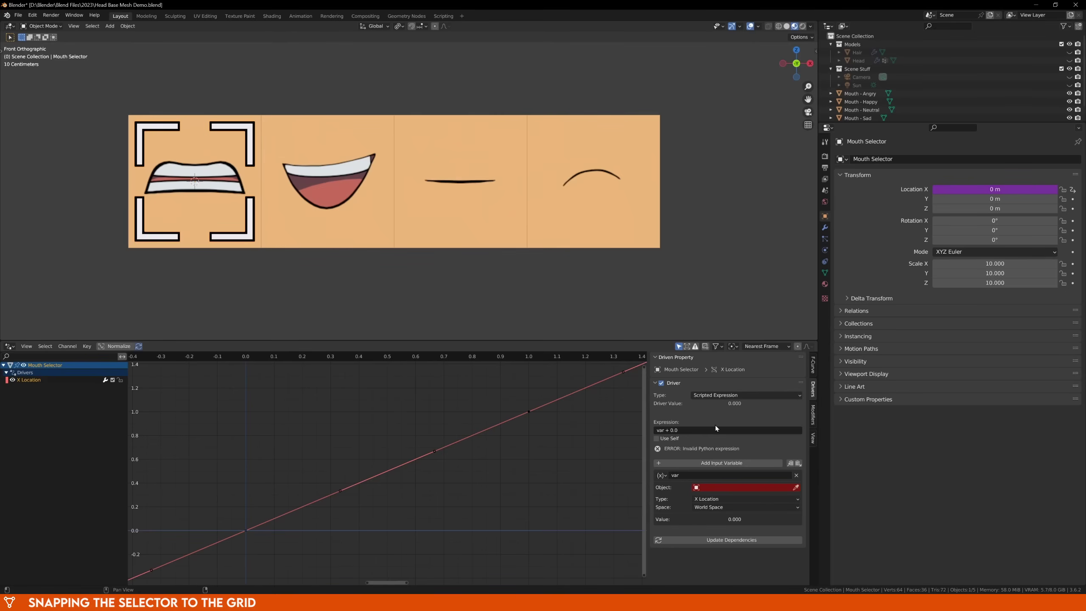
pyautogui.click(699, 430)
pyautogui.write('round(var')
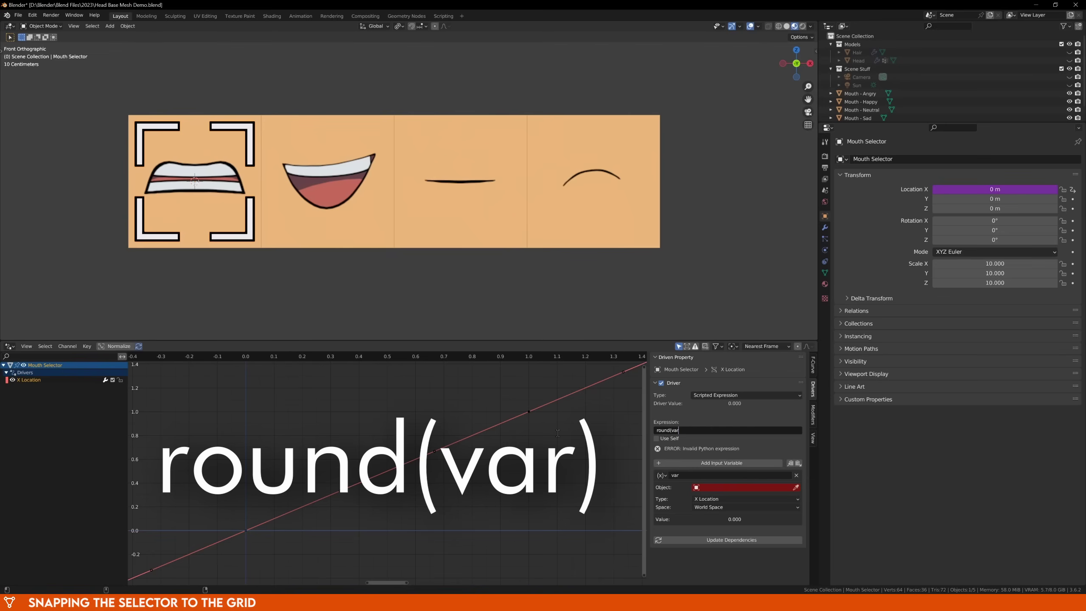
pyautogui.write(')')
pyautogui.press('Return')
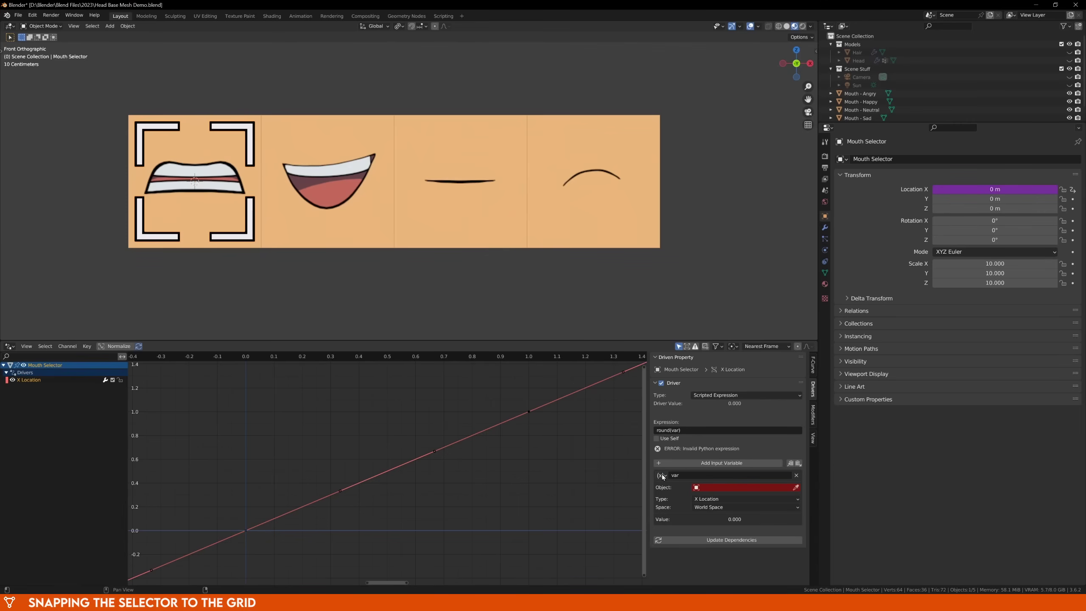
# Make the driver variable a Transform Channel reading the Mouth Selector's X Location in Transform Space
pyautogui.click(662, 475)
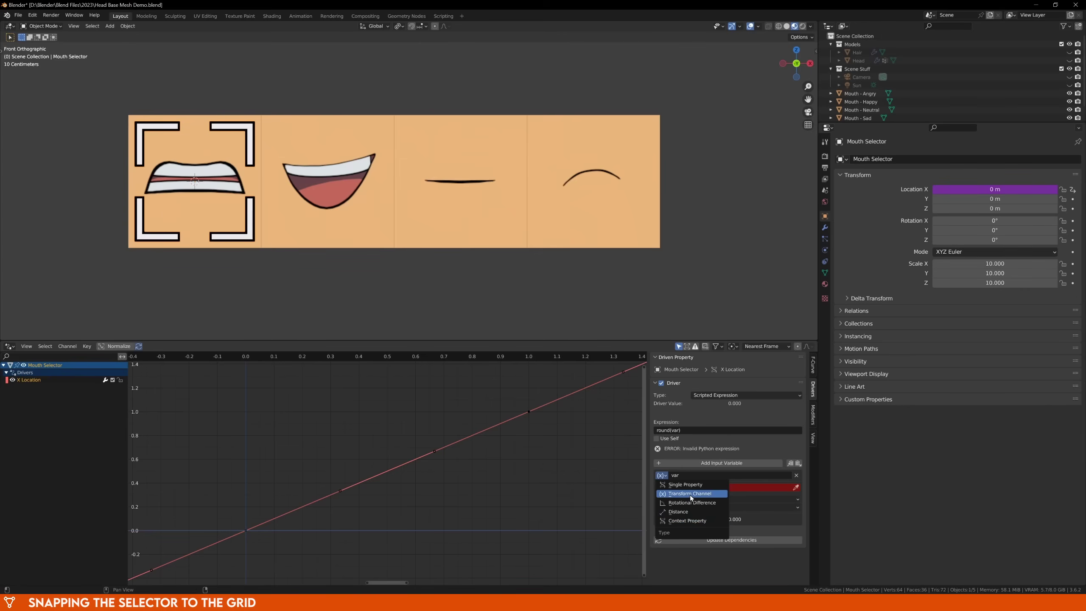
pyautogui.click(690, 495)
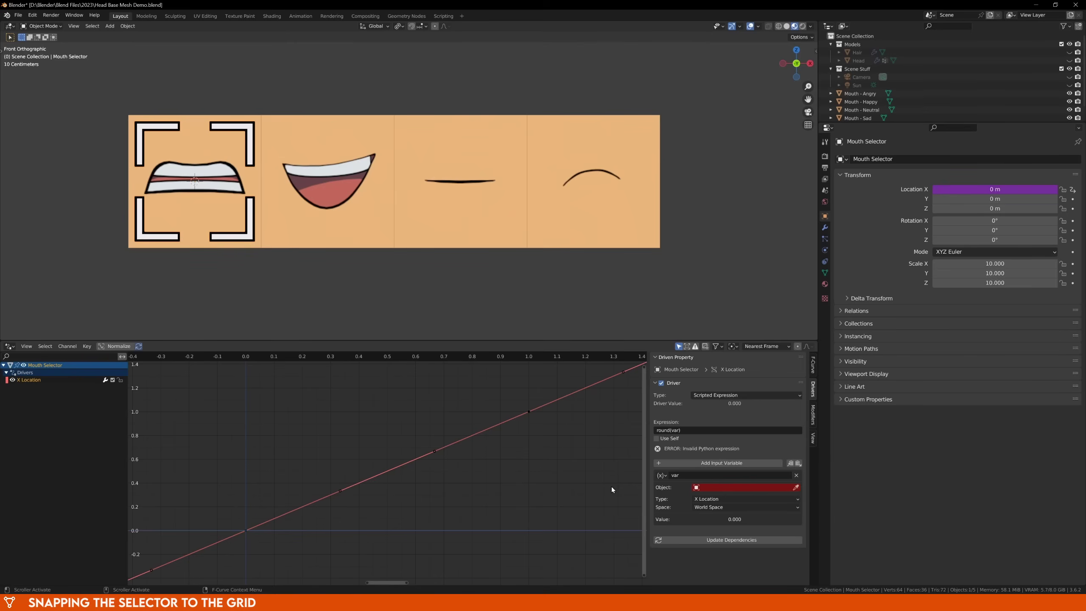
pyautogui.click(712, 488)
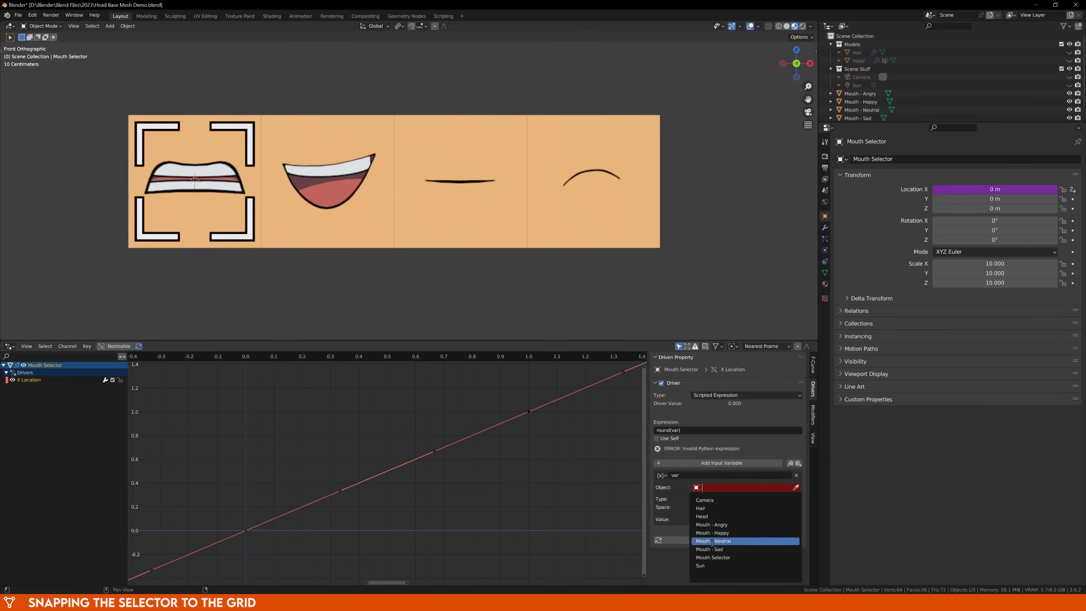
pyautogui.click(713, 557)
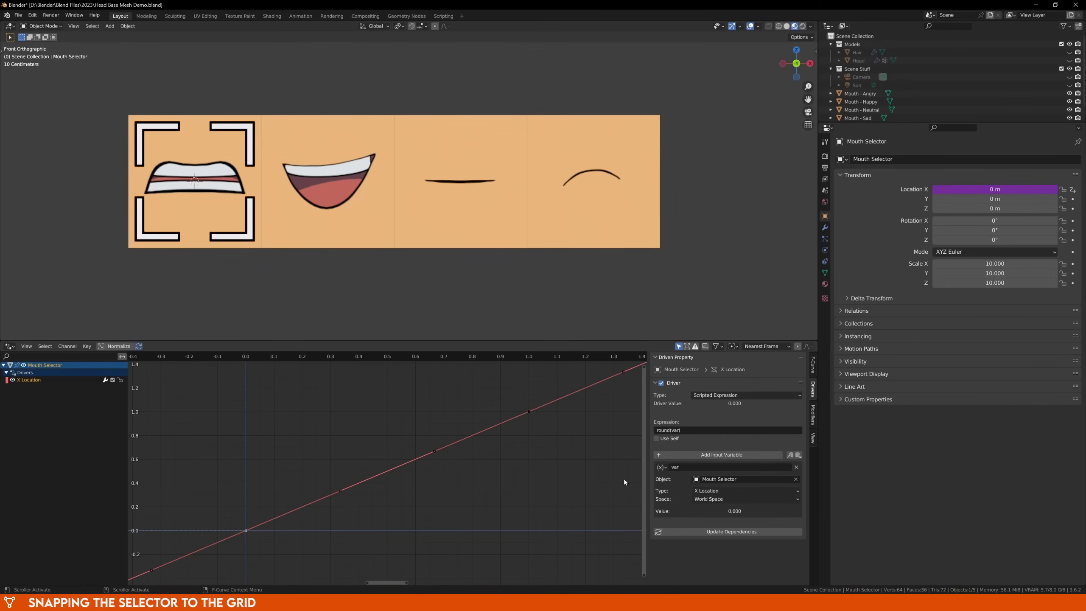
pyautogui.click(714, 500)
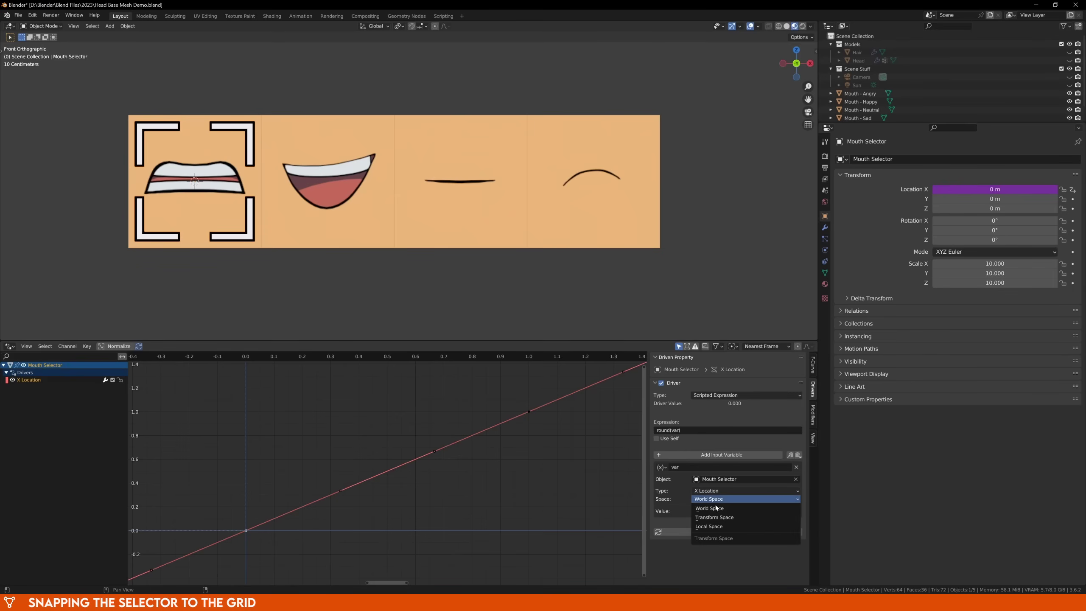
pyautogui.click(718, 517)
pyautogui.press('g')
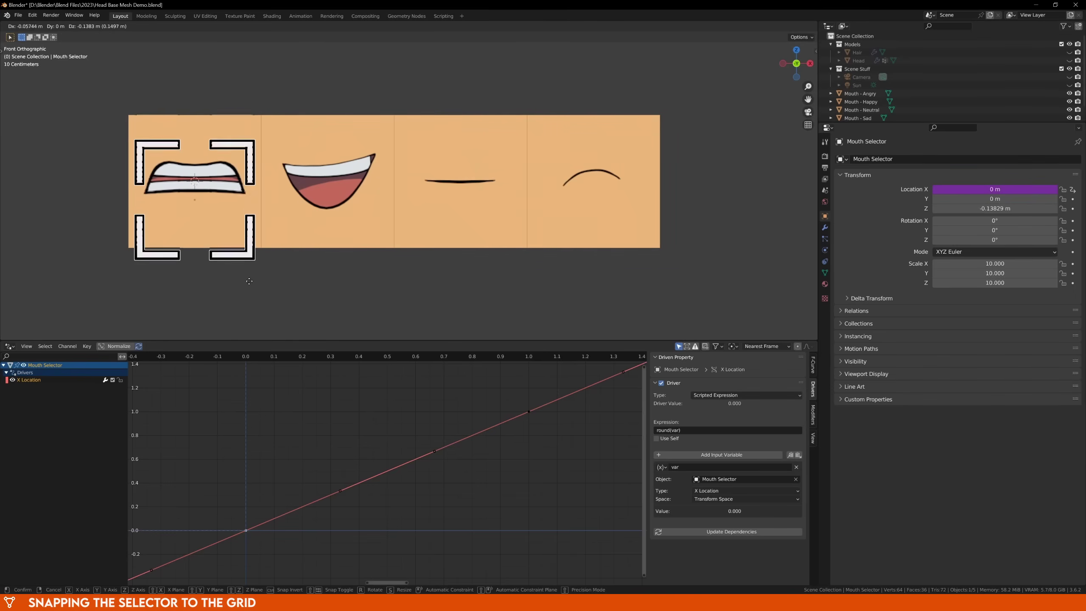
# Add a driver to the Mouth Selector's Z location and set its expression to round(var)
pyautogui.rightClick(943, 209)
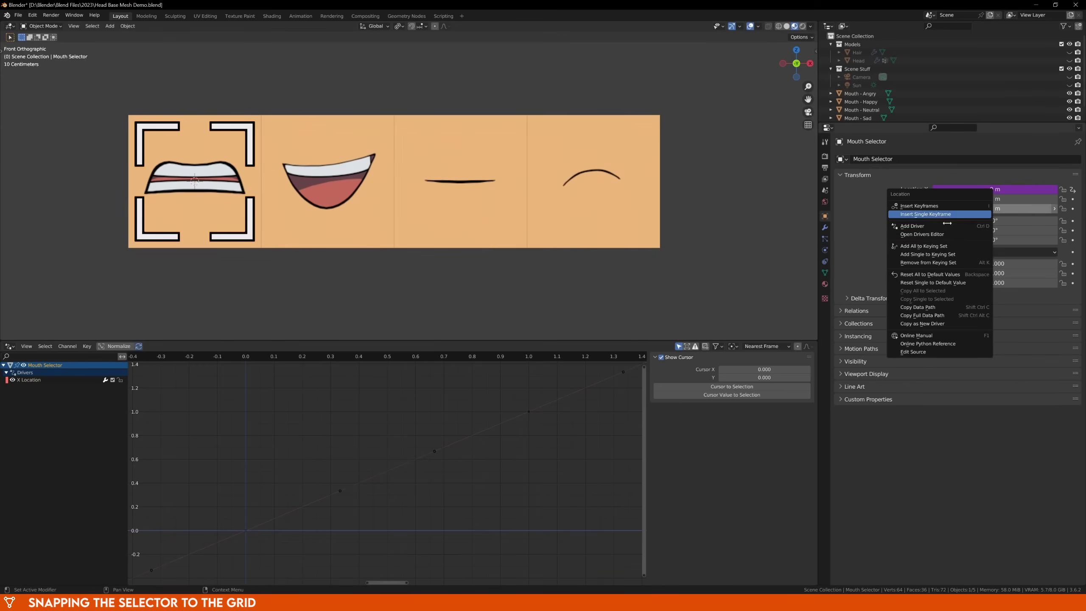
pyautogui.click(942, 226)
pyautogui.click(29, 387)
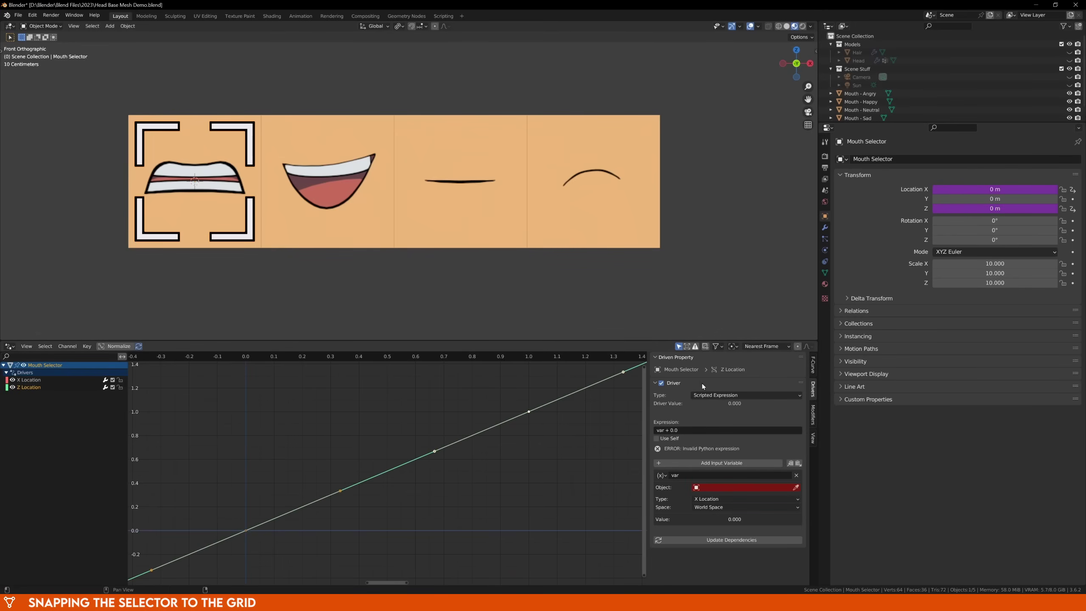
pyautogui.click(694, 429)
pyautogui.write('round(var)')
pyautogui.press('Return')
# Set the Z Location driver's variable to read the Mouth Selector's Z Location in Transform Space
pyautogui.click(697, 488)
pyautogui.click(719, 558)
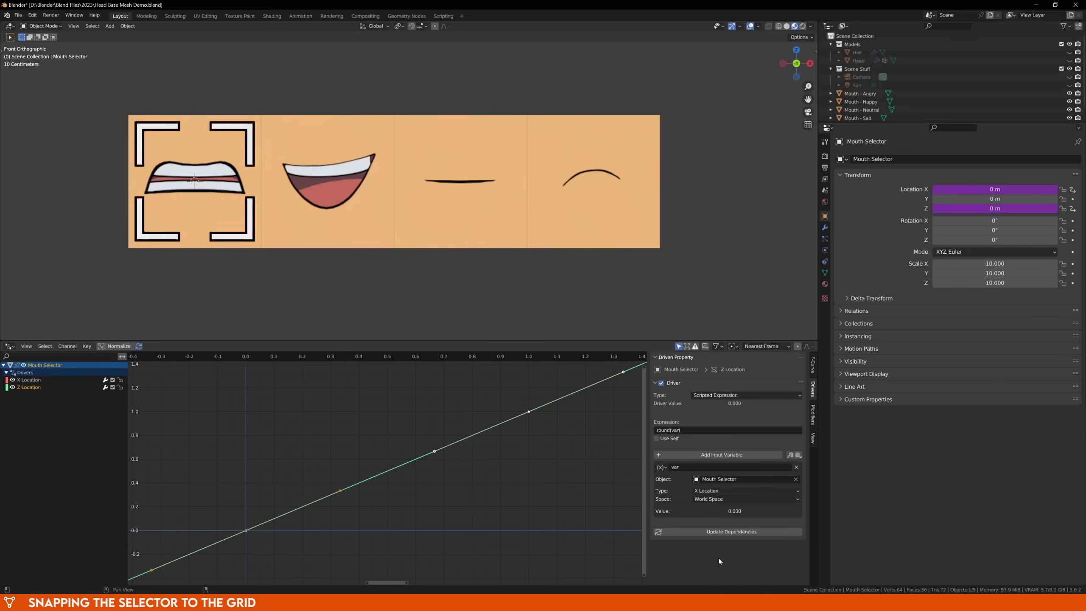
pyautogui.click(715, 491)
pyautogui.click(711, 463)
pyautogui.click(713, 499)
pyautogui.click(713, 519)
# Try moving the Mouth Selector across the mouth images and along Y, and clear its location
pyautogui.press('g')
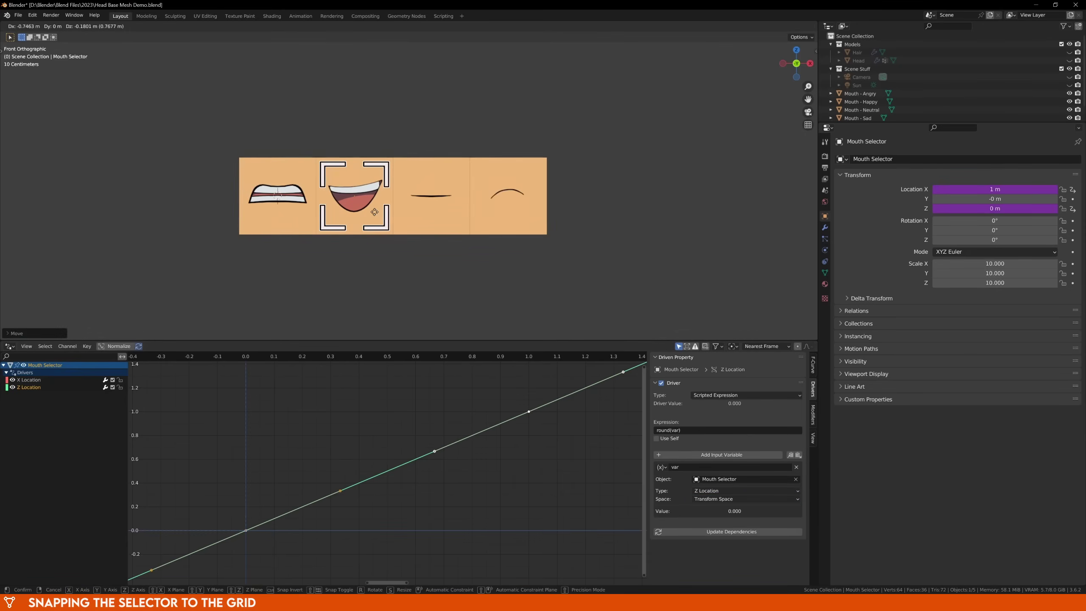
pyautogui.click(375, 224)
pyautogui.moveTo(375, 225); pyautogui.dragTo(417, 224, button='middle')
pyautogui.press('g')
pyautogui.press('y')
pyautogui.rightClick(409, 226)
pyautogui.press('g')
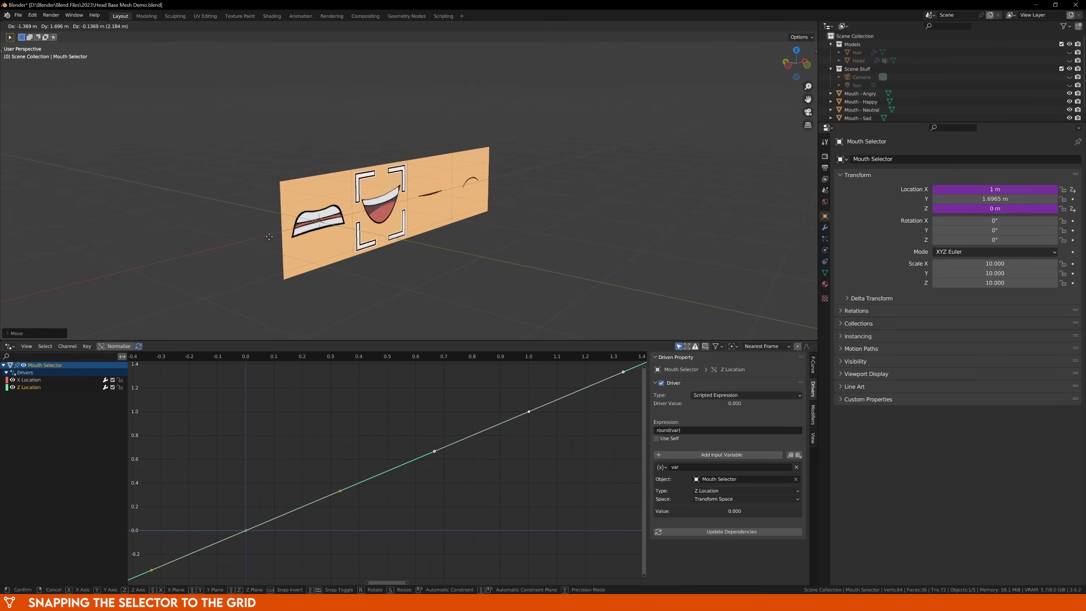
pyautogui.click(480, 225)
pyautogui.press('g')
pyautogui.press('y')
pyautogui.rightClick(534, 251)
pyautogui.moveTo(535, 250); pyautogui.dragTo(499, 254, button='middle')
pyautogui.click(482, 263)
pyautogui.scroll(1, 482, 263)
pyautogui.click(482, 233)
pyautogui.hotkey('alt', 'g')
# Add a text object reading "Mouth" and raise it along Z above the mouth images
pyautogui.hotkey('shift', 'a')
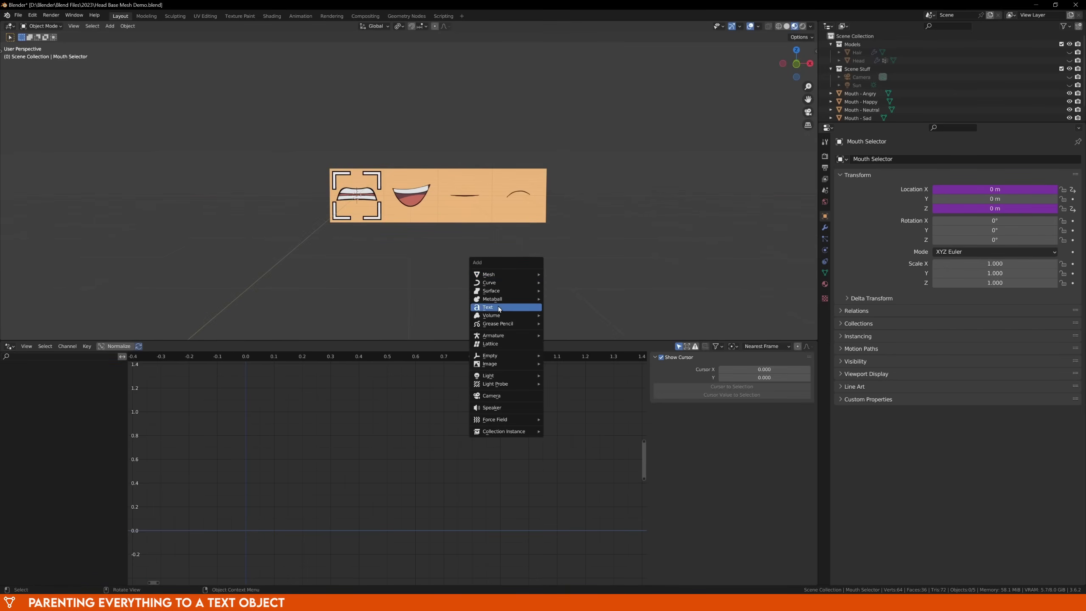
pyautogui.click(498, 309)
pyautogui.press('Tab')
pyautogui.press('BackSpace')
pyautogui.press('BackSpace')
pyautogui.press('BackSpace')
pyautogui.press('BackSpace')
pyautogui.write('Mouth')
pyautogui.press('Tab')
pyautogui.press('g')
pyautogui.press('z')
pyautogui.click(502, 265)
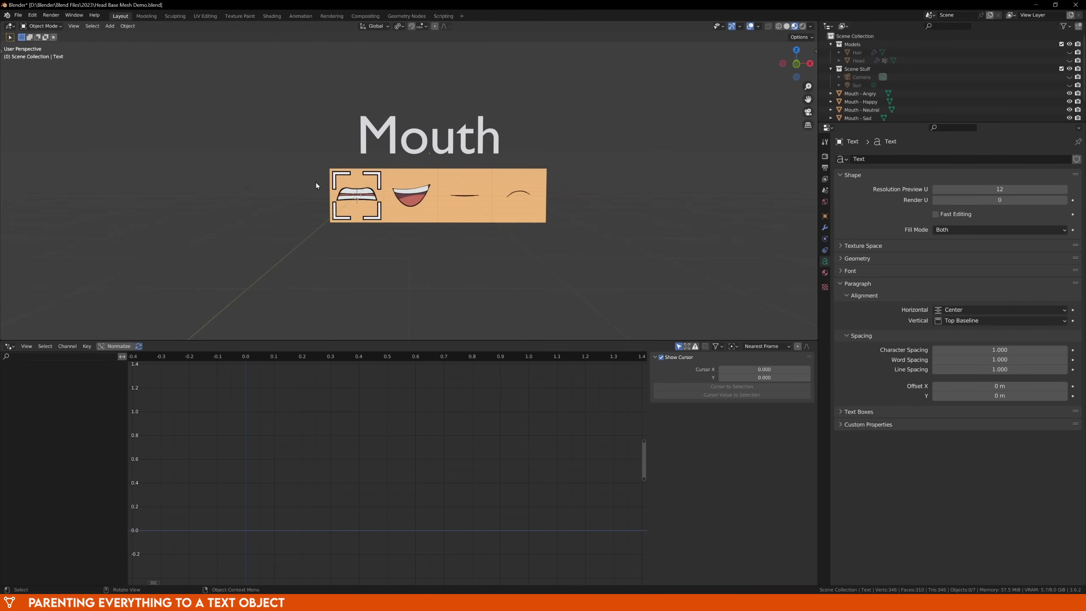
# Parent the four mouth images and the Mouth Selector to the Mouth text using Object parenting
pyautogui.moveTo(316, 182); pyautogui.dragTo(524, 211)
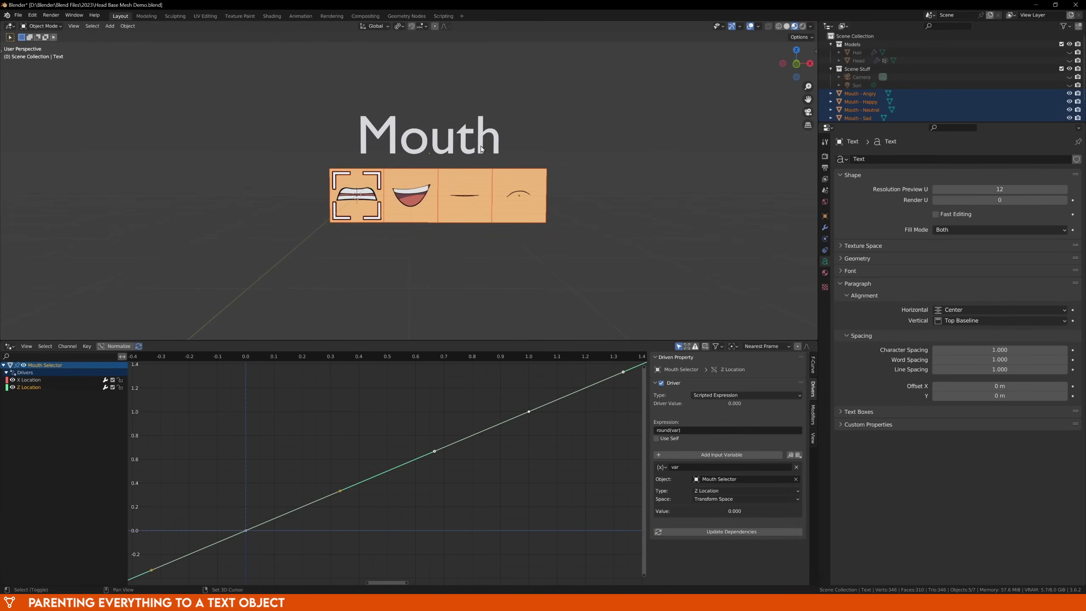
pyautogui.keyDown('shift'); pyautogui.click(479, 144); pyautogui.keyUp('shift')
pyautogui.hotkey('ctrl', 'p')
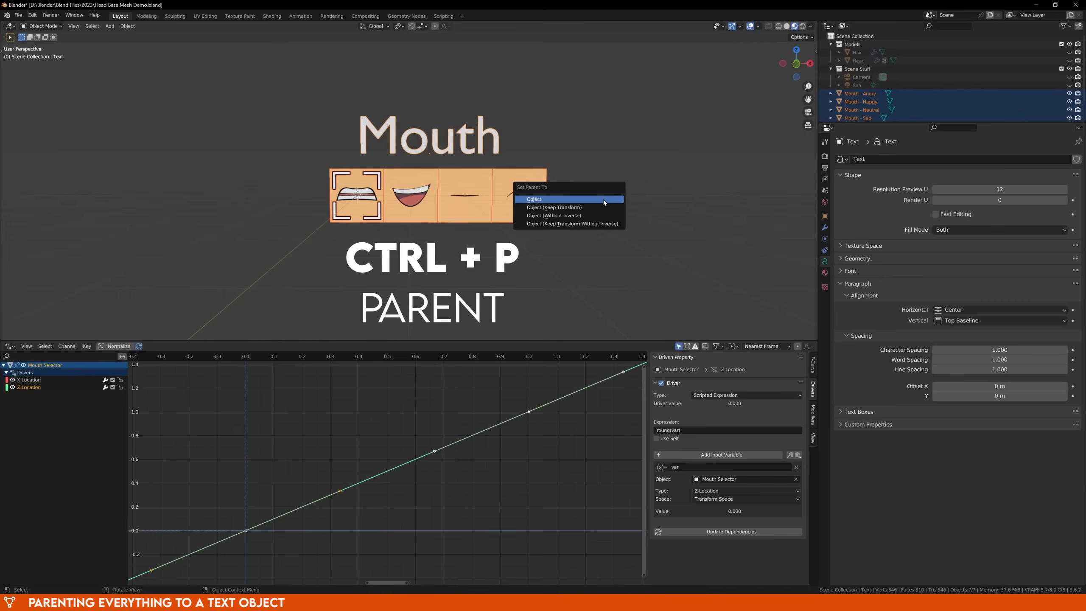
pyautogui.click(604, 199)
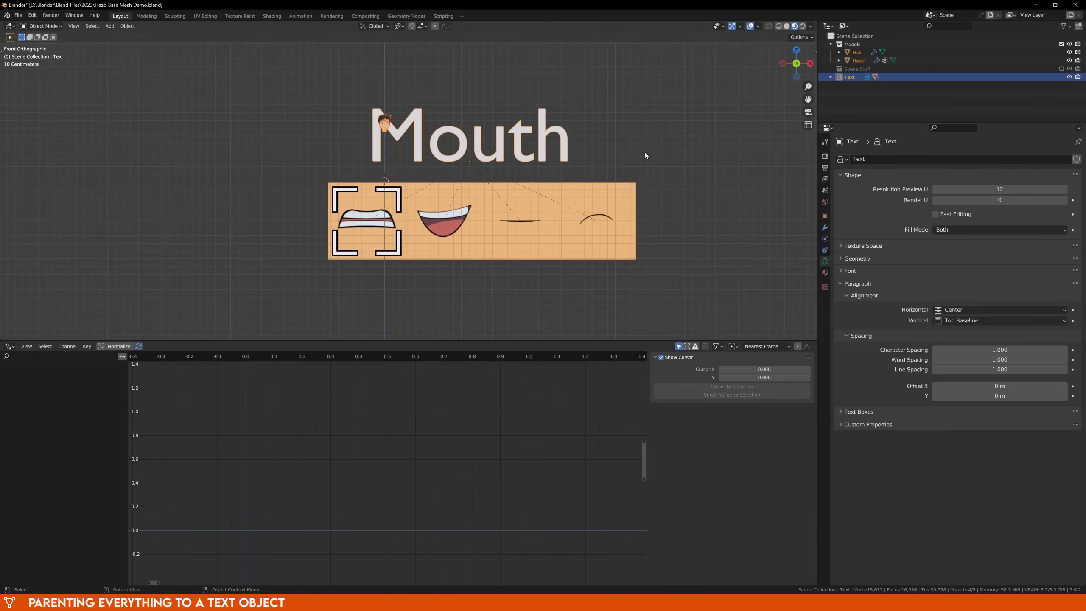
# Unhide the head and hair, and shrink the Mouth text with its images and move it near the head
pyautogui.hotkey('alt', 'h')
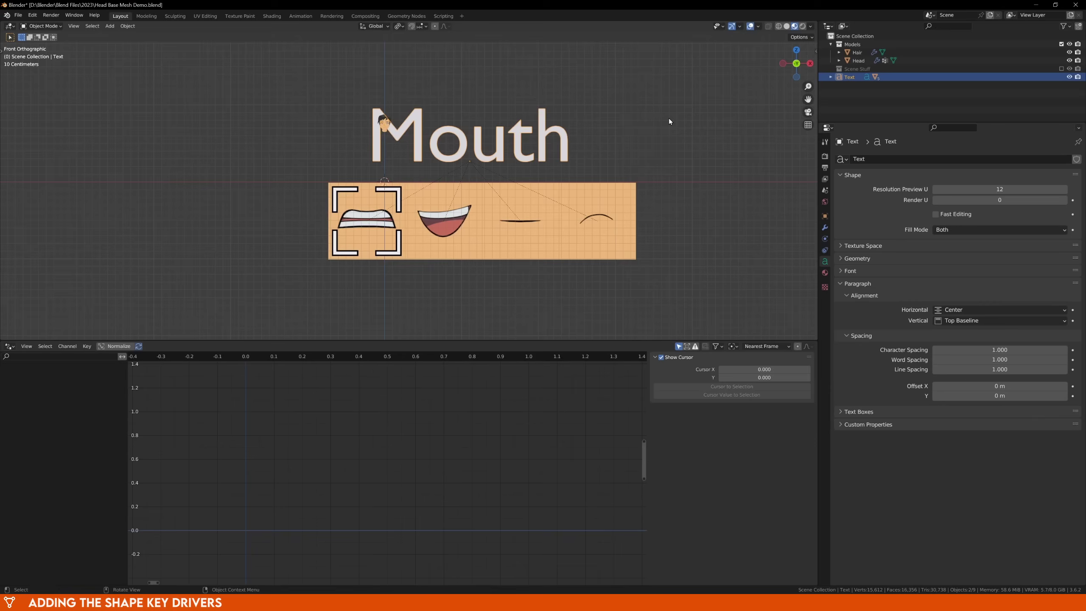
pyautogui.press('s')
pyautogui.press('Return')
pyautogui.press('g')
pyautogui.click(426, 126)
pyautogui.scroll(4, 369, 118)
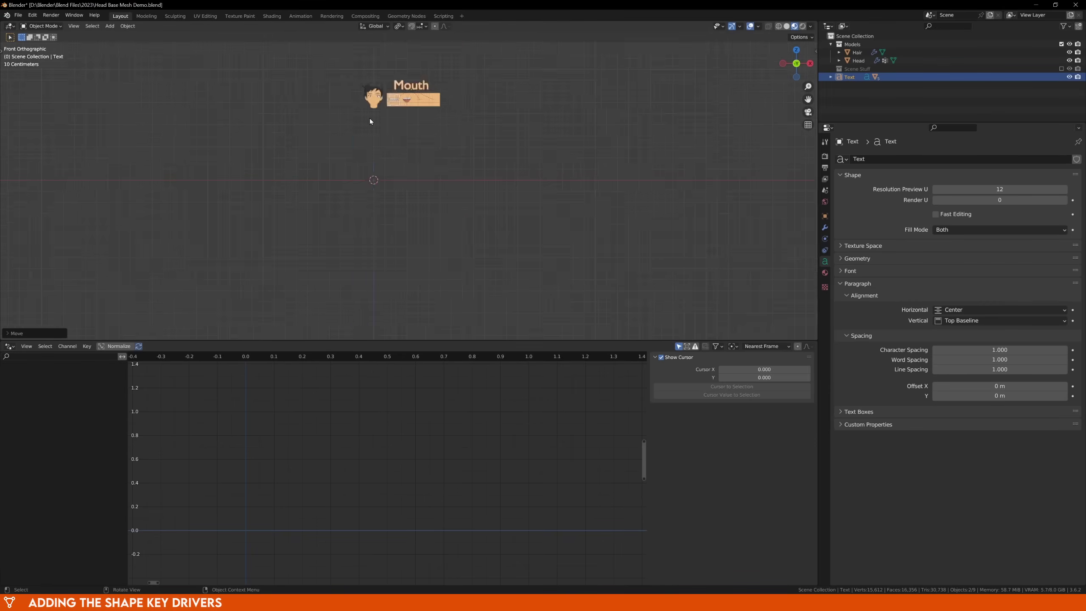
# Refine the scale and position of the Mouth text controller beside the head
pyautogui.keyDown('shift'); pyautogui.moveTo(369, 118); pyautogui.dragTo(406, 246, button='middle'); pyautogui.keyUp('shift')
pyautogui.scroll(7, 406, 246)
pyautogui.press('s')
pyautogui.click(642, 138)
pyautogui.press('g')
pyautogui.click(577, 142)
# Test the Mouth Selector by moving it along the row of mouth images
pyautogui.scroll(3, 577, 142)
pyautogui.hotkey('alt', 'a')
pyautogui.click(495, 176)
pyautogui.keyDown('shift'); pyautogui.moveTo(495, 176); pyautogui.dragTo(458, 147, button='middle'); pyautogui.keyUp('shift')
pyautogui.press('g')
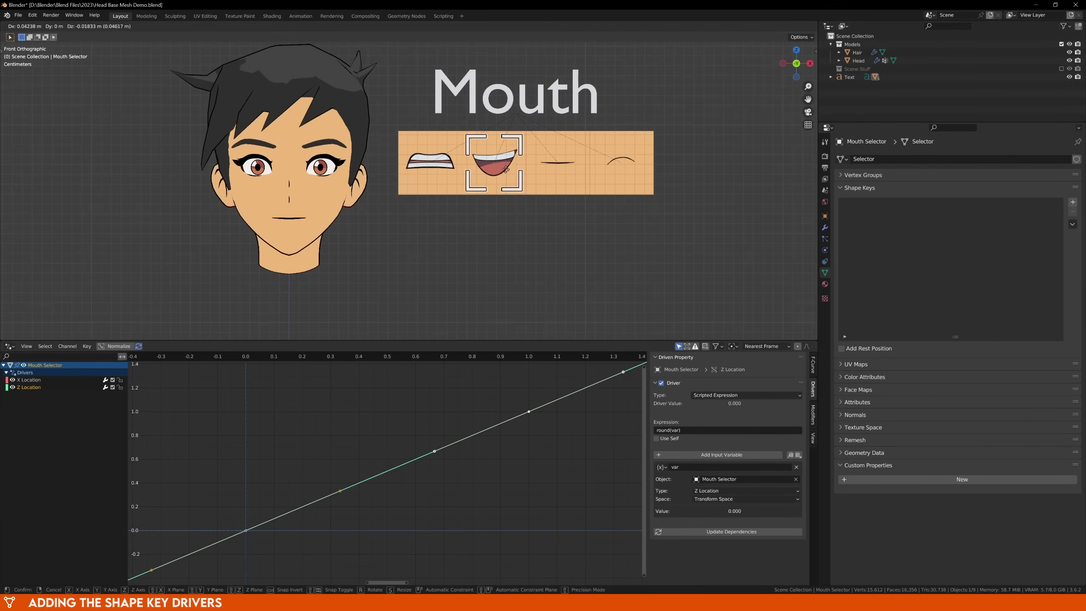
pyautogui.click(636, 171)
pyautogui.keyDown('shift'); pyautogui.moveTo(650, 209); pyautogui.dragTo(659, 231, button='middle'); pyautogui.keyUp('shift')
# Add drivers to the head's Mouth - Happy, Mouth - Sad and Mouth - Angry shape key values
pyautogui.click(343, 221)
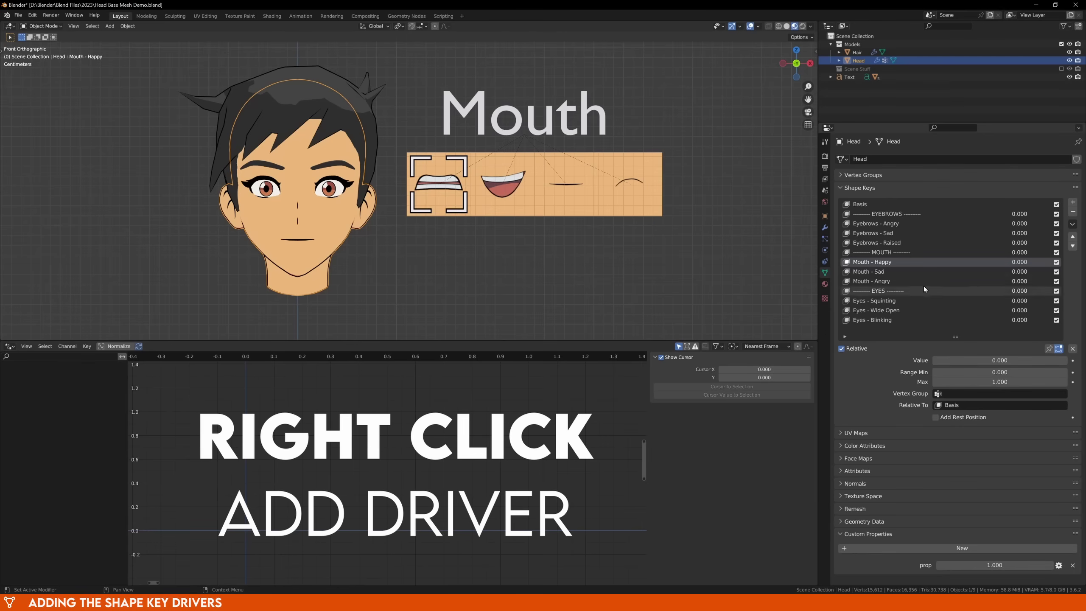
pyautogui.rightClick(1018, 261)
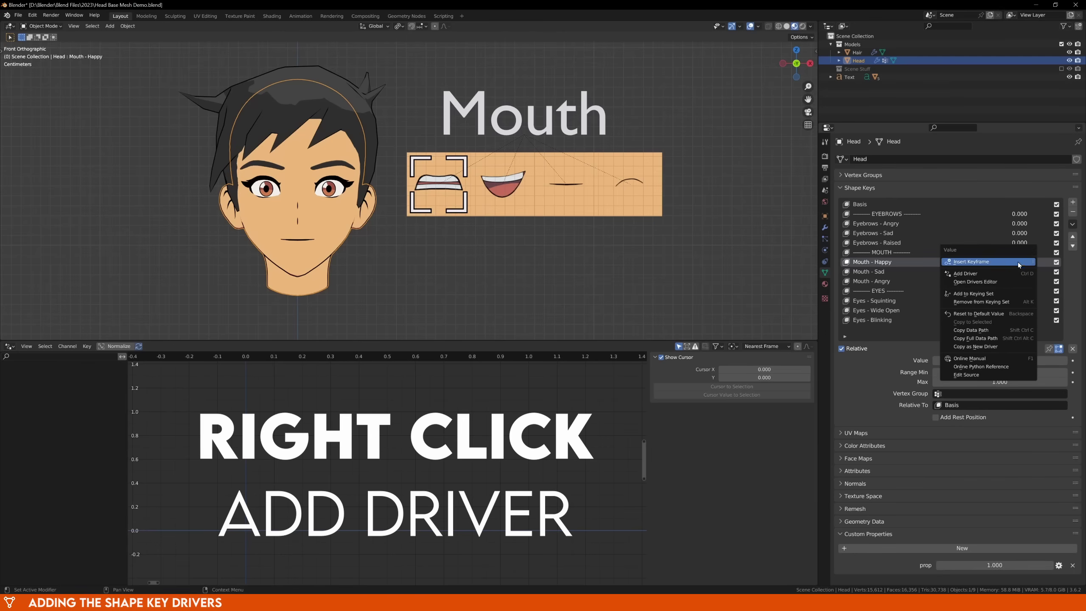
pyautogui.click(998, 273)
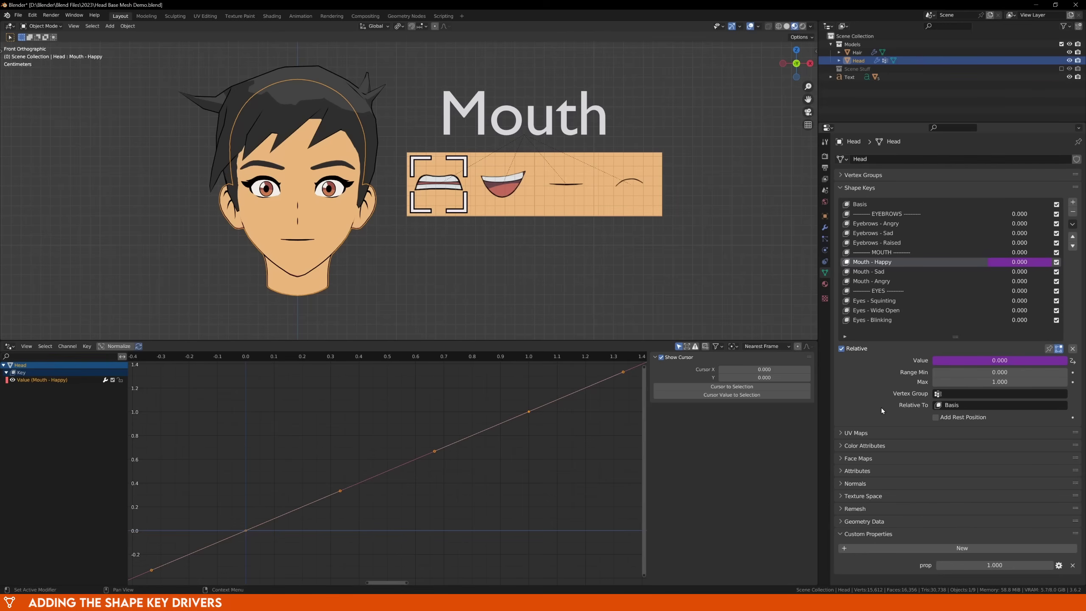
pyautogui.rightClick(1014, 271)
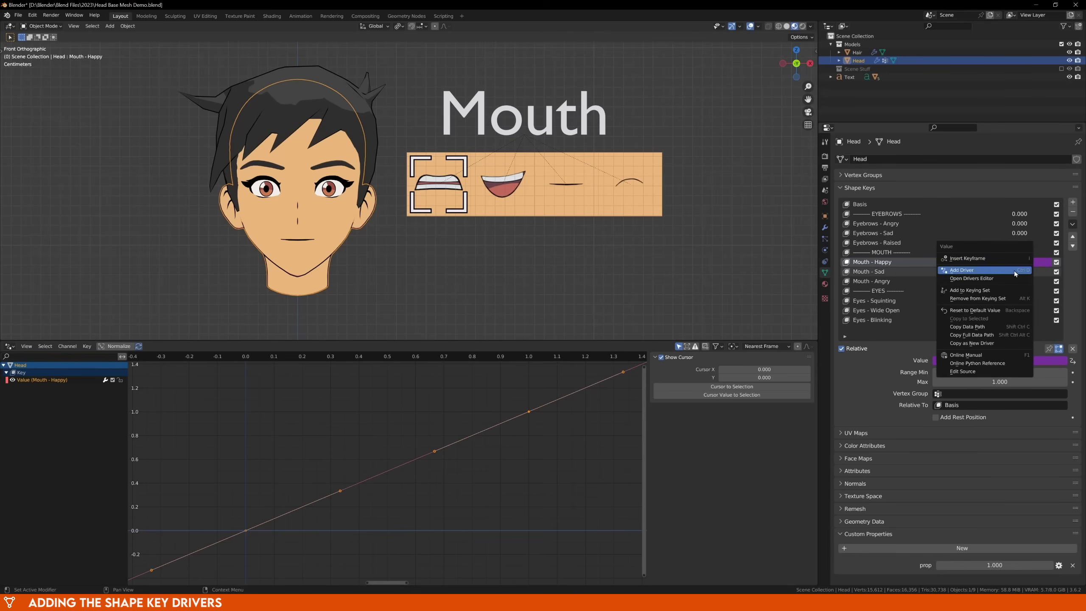
pyautogui.click(1014, 270)
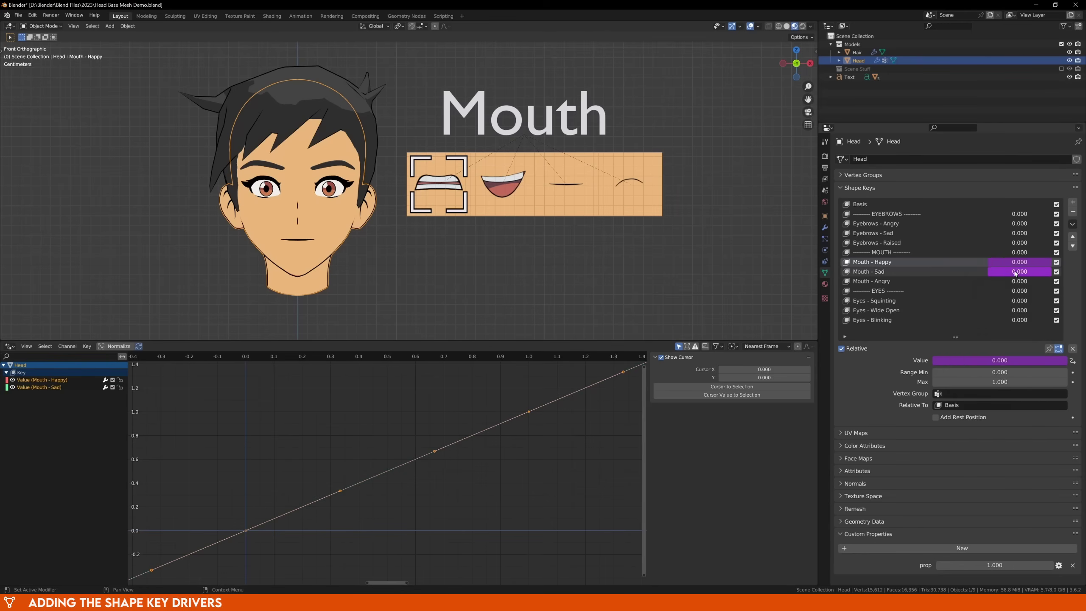
pyautogui.hotkey('ctrl', 'd')
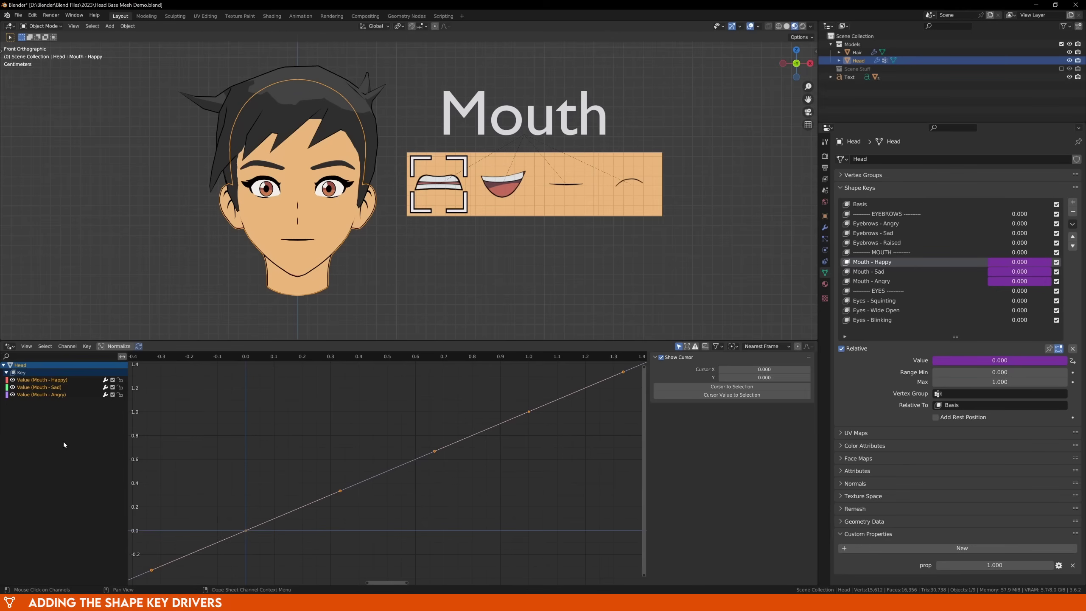
# Check the two keyframes of the Mouth - Happy driver curve and hide the Mouth - Sad and Mouth - Angry curves
pyautogui.click(246, 531)
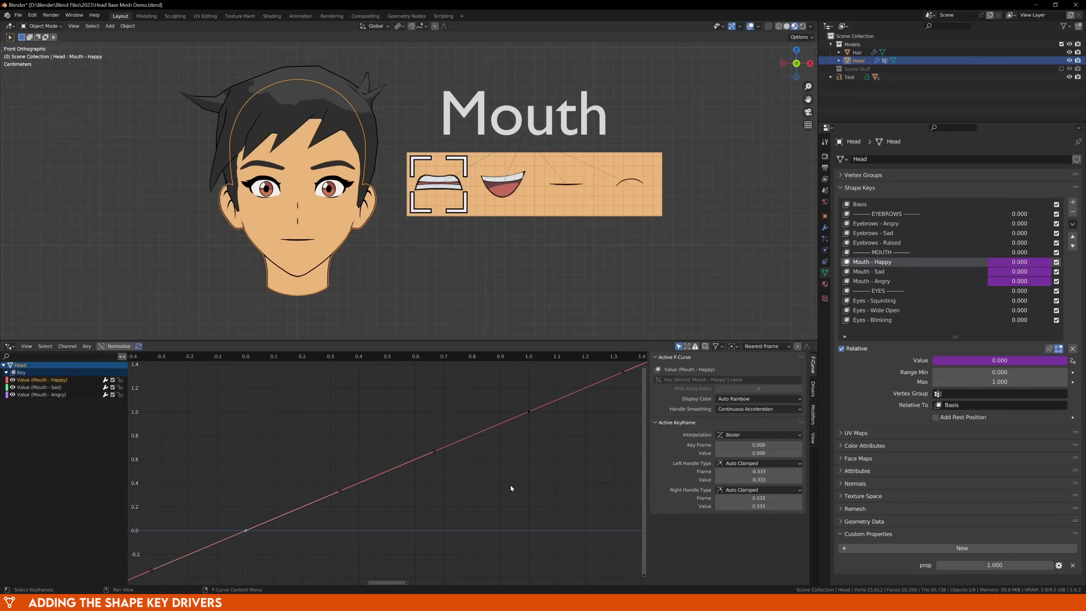
pyautogui.click(529, 412)
pyautogui.click(12, 387)
pyautogui.click(13, 395)
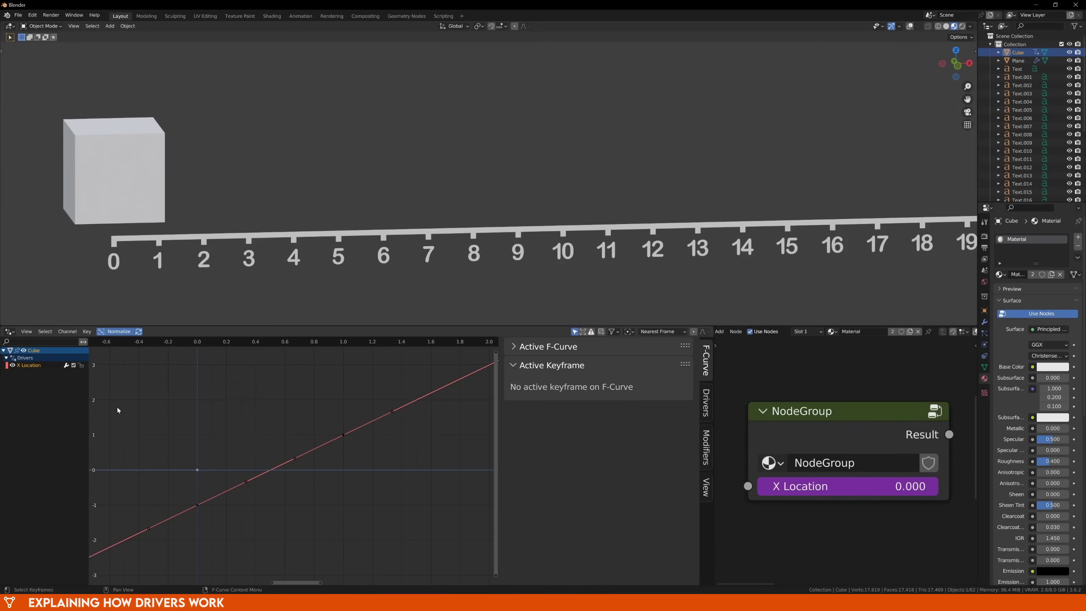
# In the cube demo scene, test the driver curve by raising the node group's X Location to 1.000, then restore it
pyautogui.click(198, 505)
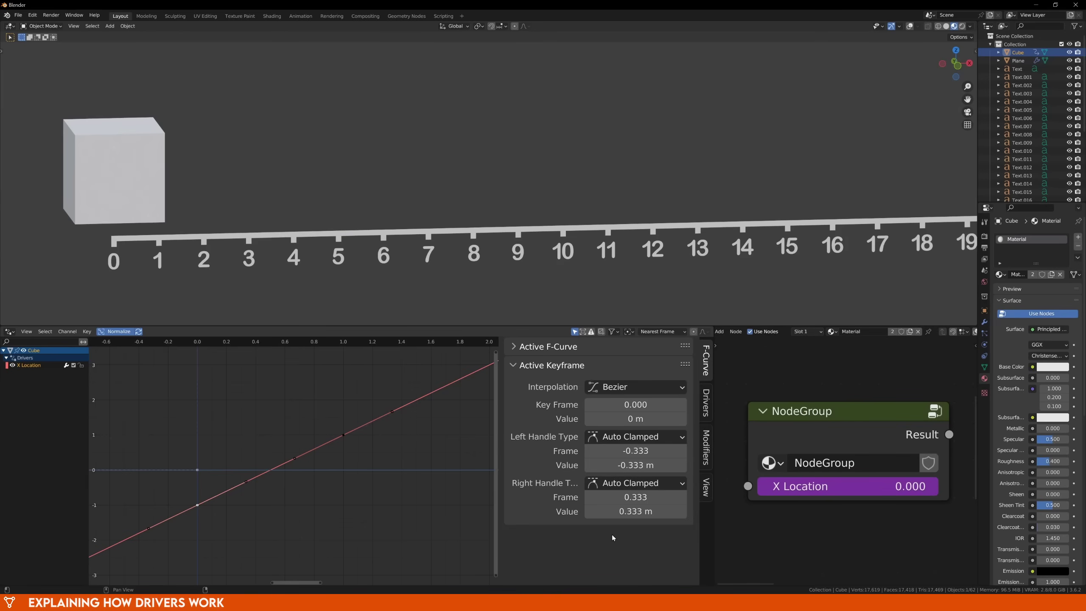
pyautogui.moveTo(797, 495)
pyautogui.mouseDown()
pyautogui.moveTo(880, 496)
pyautogui.moveTo(799, 496)
pyautogui.mouseUp()
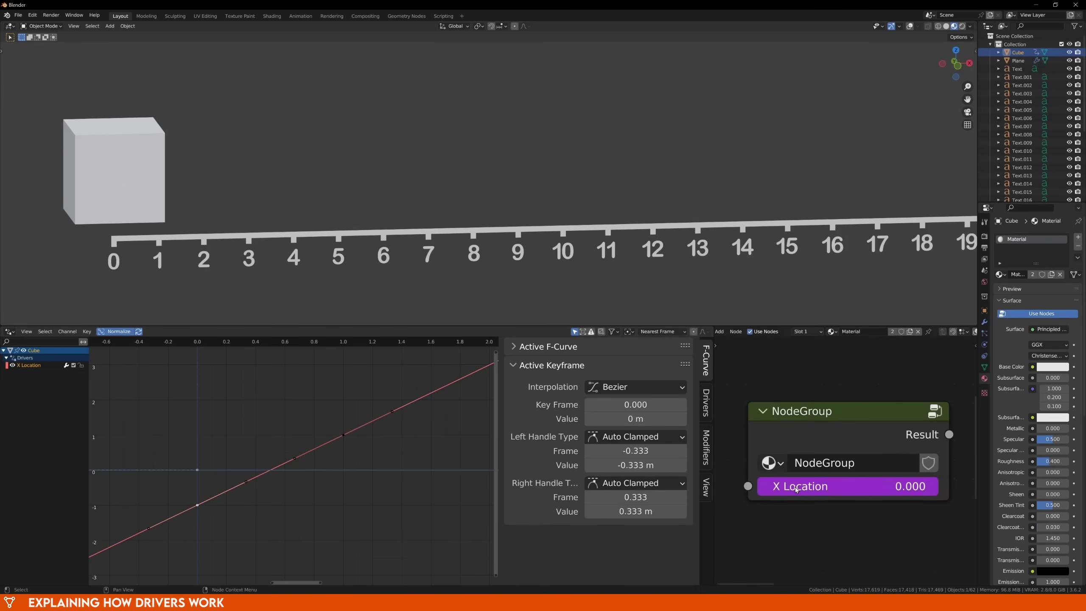
pyautogui.moveTo(797, 489); pyautogui.dragTo(838, 489)
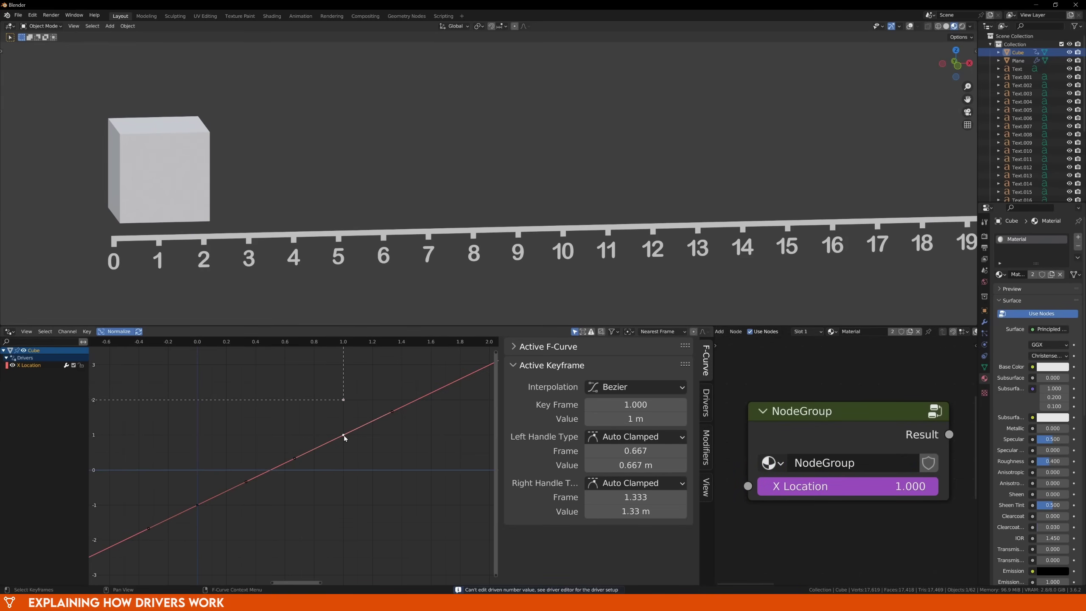
pyautogui.hotkey('ctrl', 'z')
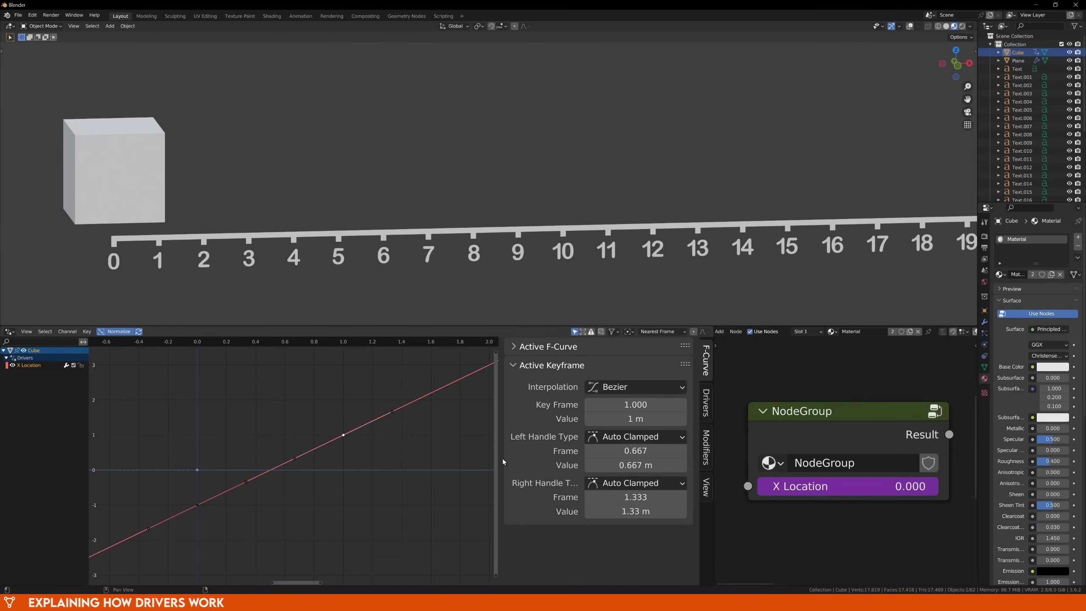
# Set the driver keyframe at frame 1 to 10 m and test it with the node group's X Location at 1.000
pyautogui.click(622, 419)
pyautogui.write('10')
pyautogui.press('Return')
pyautogui.moveTo(794, 492); pyautogui.dragTo(937, 492)
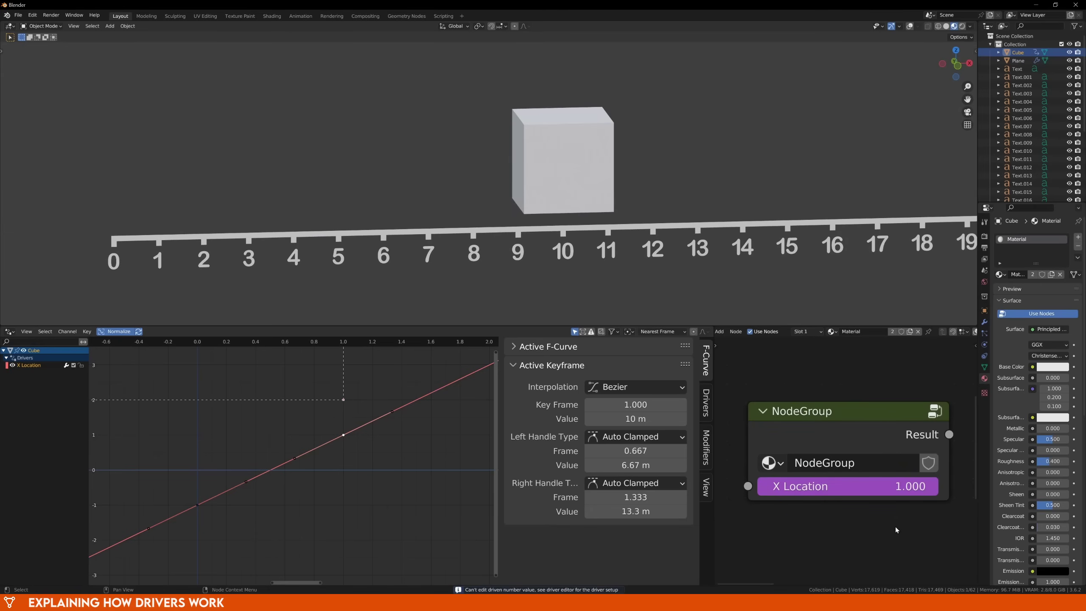
pyautogui.hotkey('ctrl', 'z')
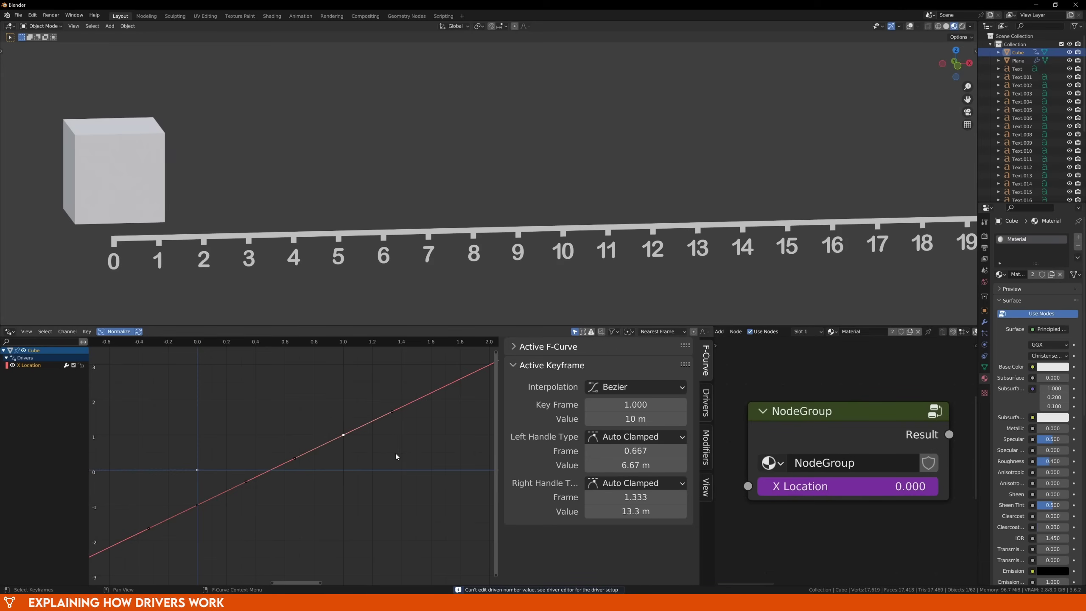
# Bend the cube's driver curve by rotating and scaling its keyframe handles, and test it by varying the node group's X Location
pyautogui.press('r')
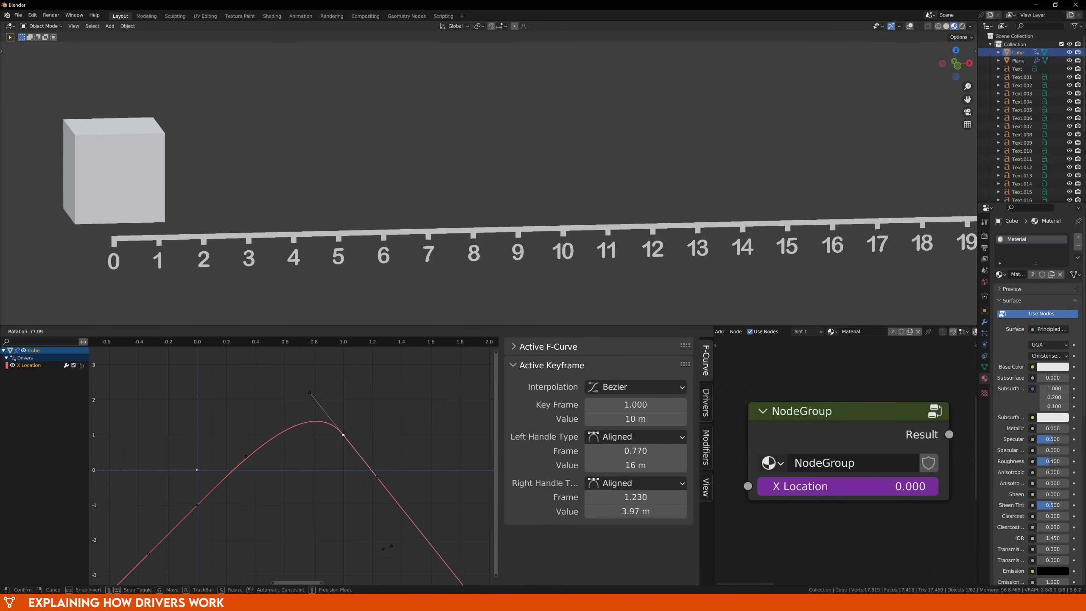
pyautogui.click(373, 565)
pyautogui.press('s')
pyautogui.click(123, 535)
pyautogui.click(198, 505)
pyautogui.press('r')
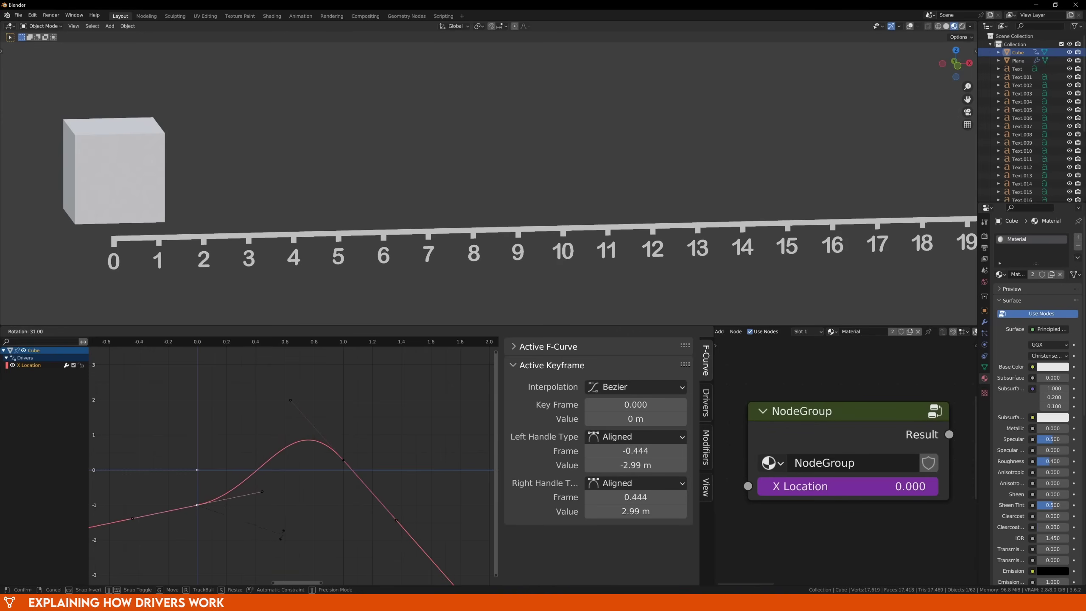
pyautogui.click(286, 539)
pyautogui.moveTo(870, 486); pyautogui.dragTo(1044, 486)
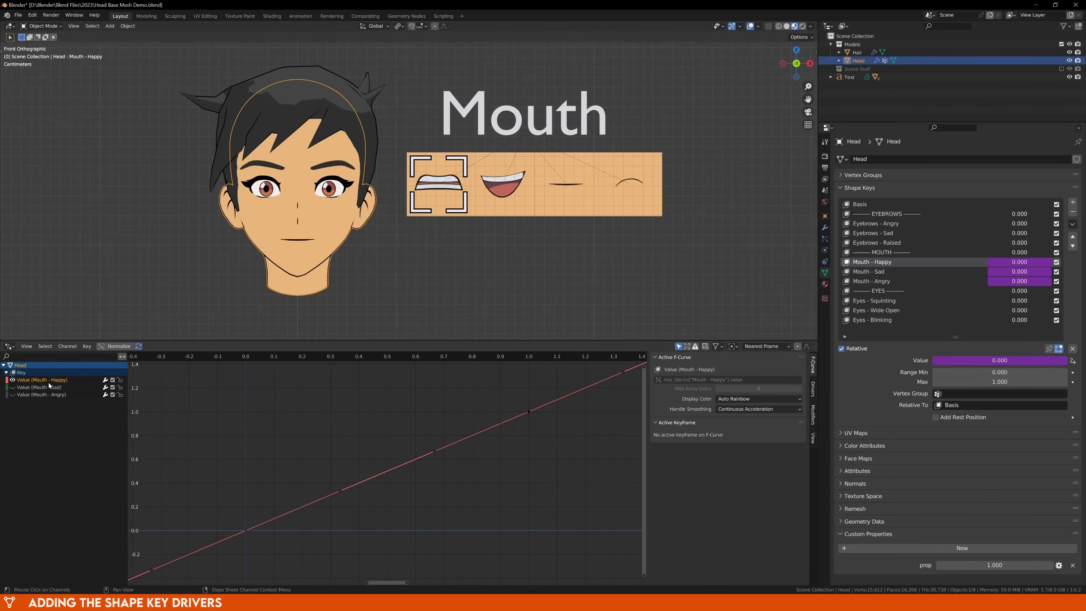
# Make the Mouth - Happy driver's variable a Distance between the Mouth Selector and Mouth - Happy objects
pyautogui.click(814, 389)
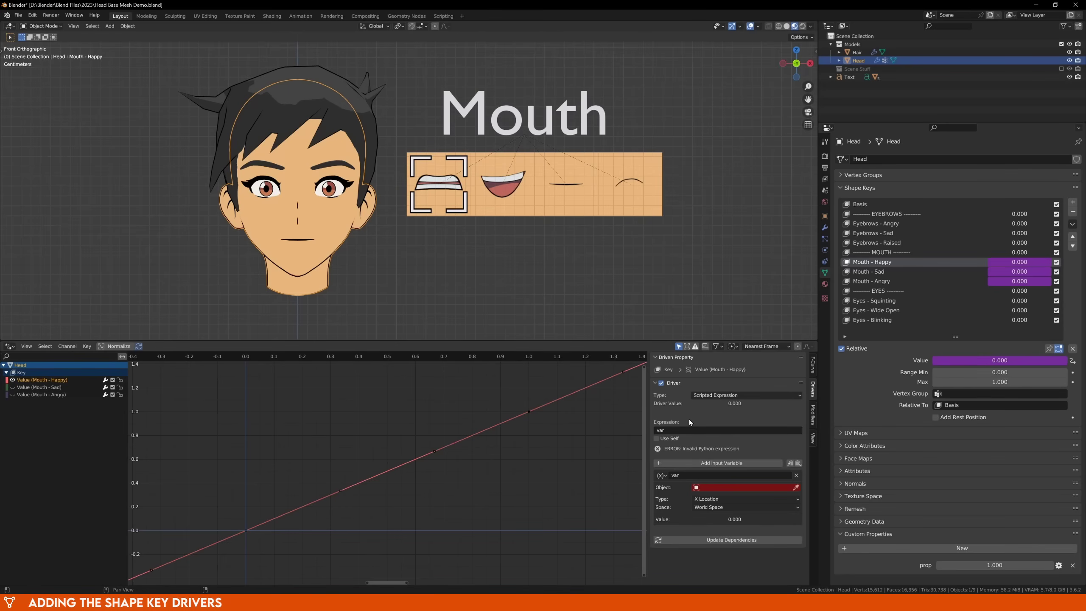
pyautogui.click(661, 474)
pyautogui.click(677, 511)
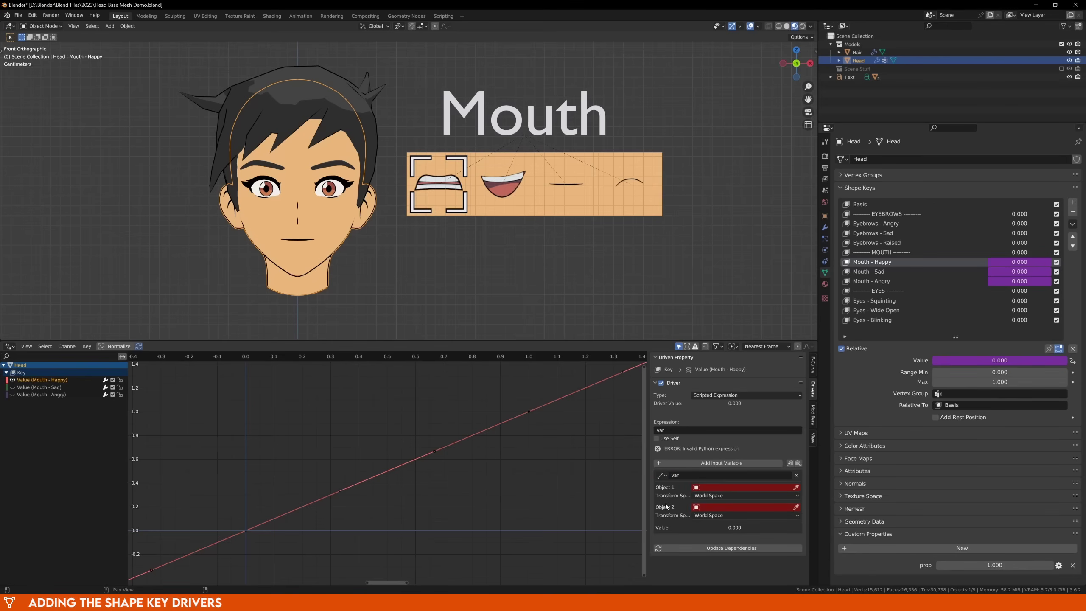
pyautogui.click(713, 488)
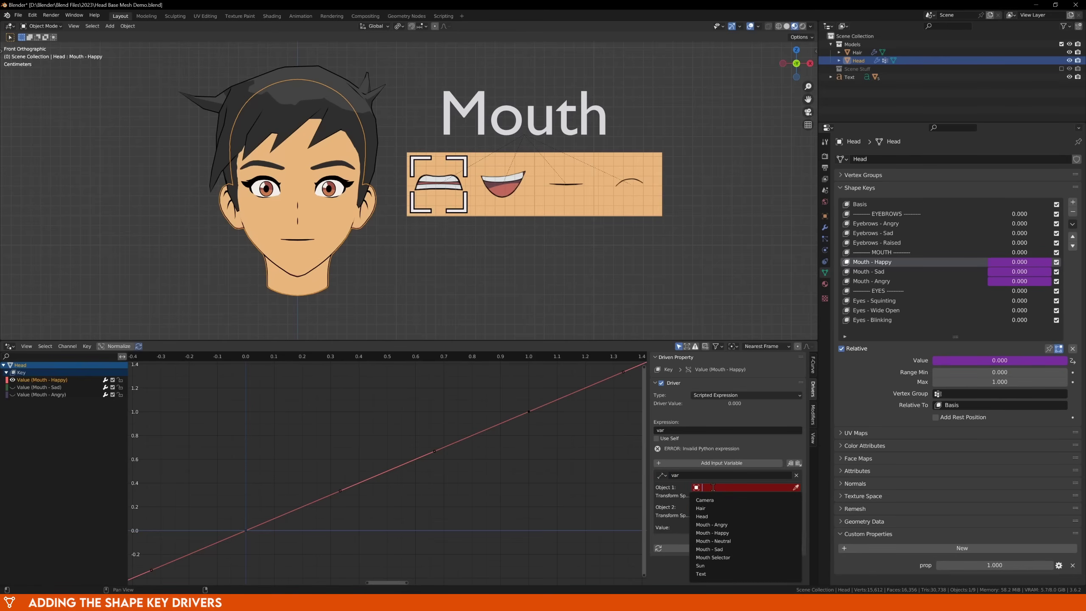
pyautogui.click(714, 558)
pyautogui.click(713, 510)
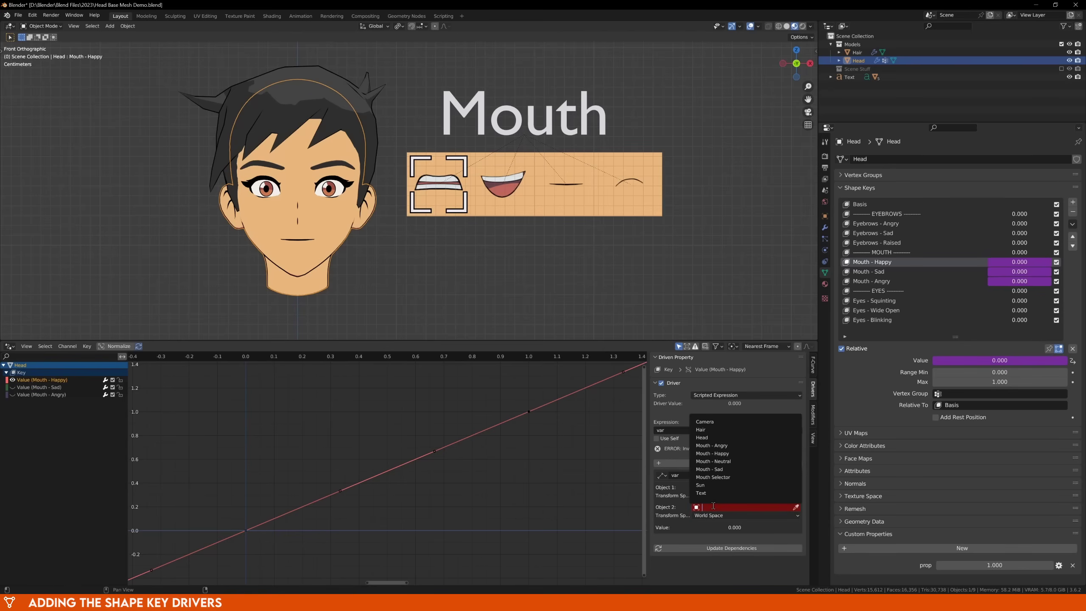
pyautogui.click(716, 457)
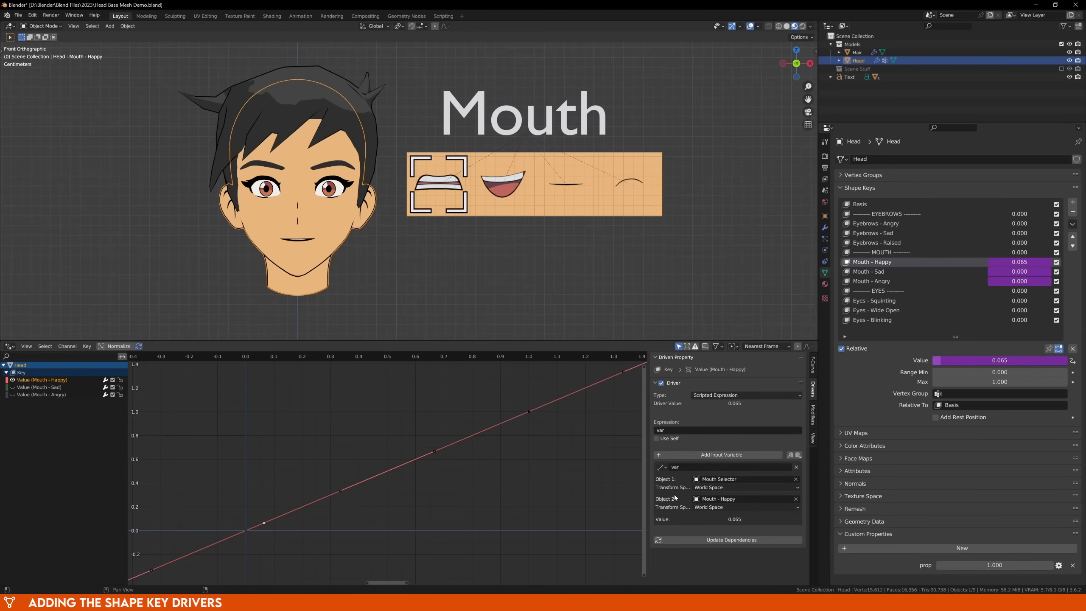
# Set both objects of the Mouth - Happy driver's distance variable to Transform Space
pyautogui.click(705, 488)
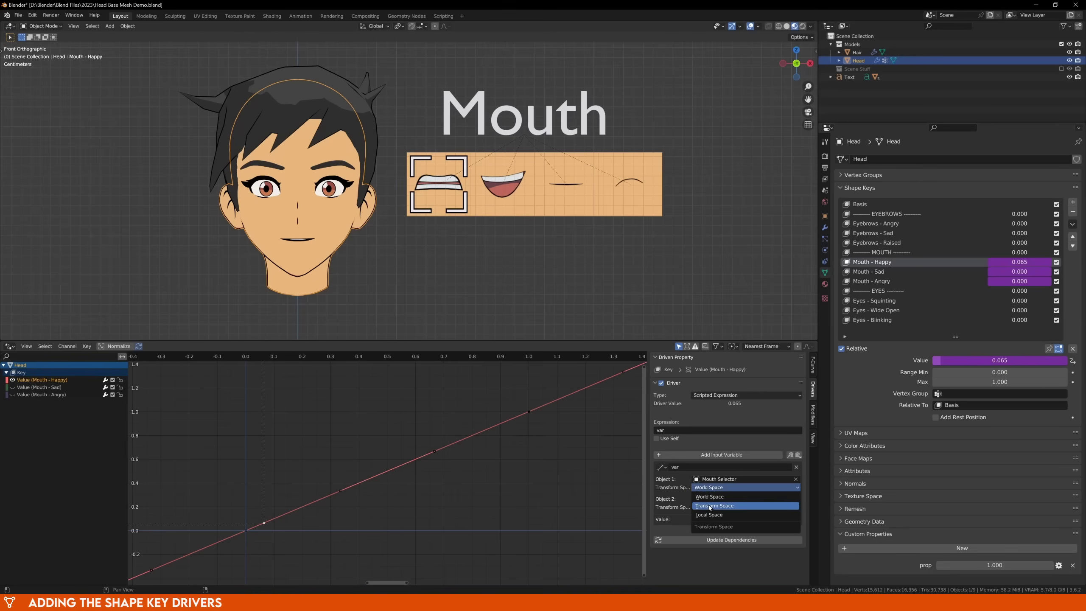
pyautogui.click(709, 506)
pyautogui.click(711, 508)
pyautogui.click(712, 526)
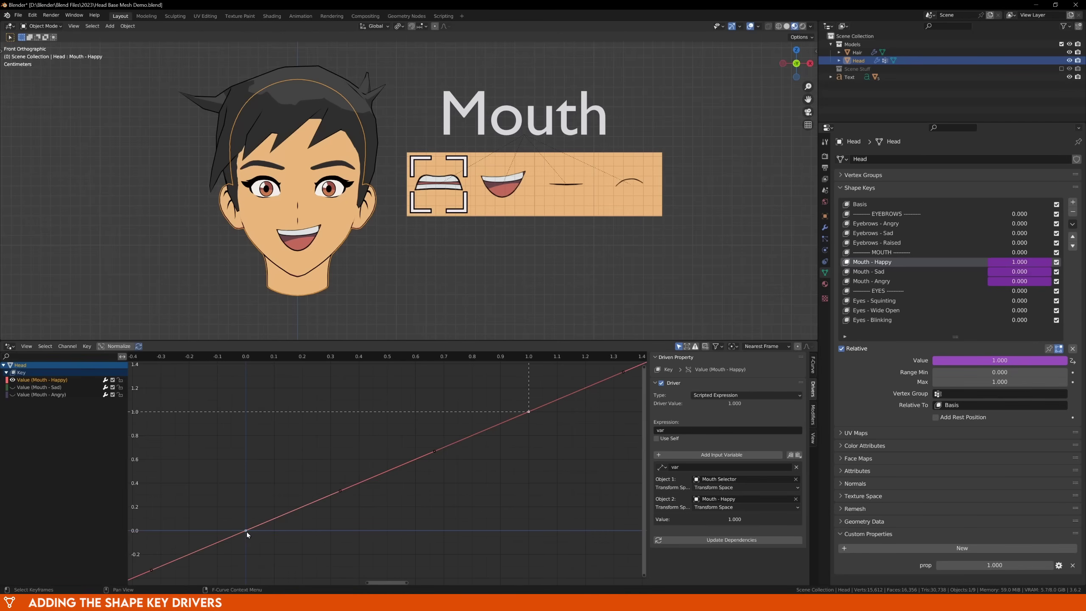
# Set the Mouth - Happy driver curve to value 1 at frame 0 and 0 at frame 1, and test it by moving the Mouth Selector
pyautogui.click(812, 367)
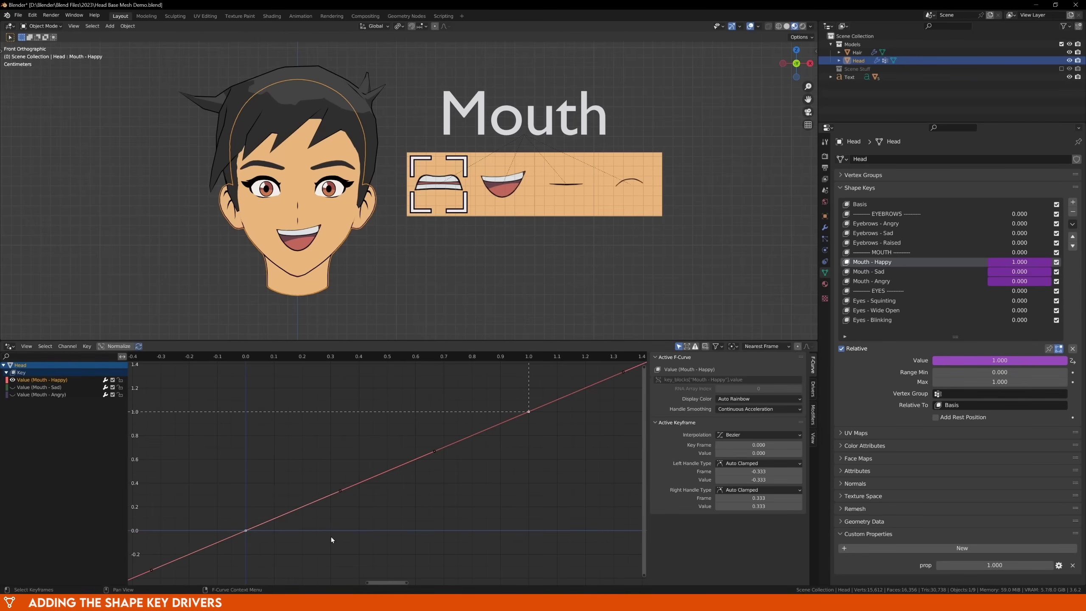
pyautogui.click(758, 452)
pyautogui.press('Return')
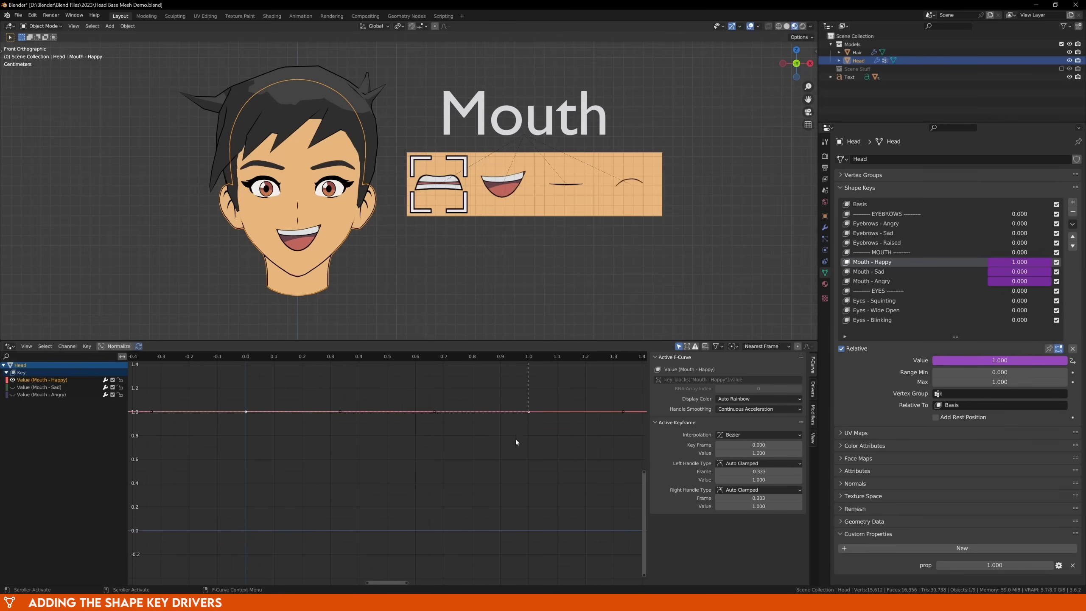
pyautogui.click(529, 412)
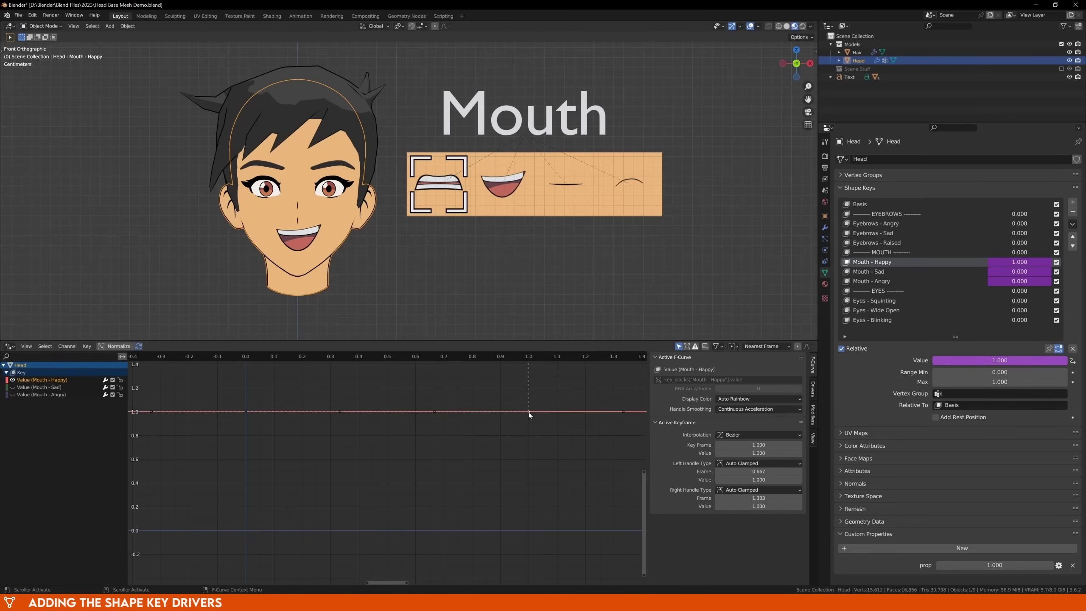
pyautogui.click(742, 452)
pyautogui.write('0')
pyautogui.press('Return')
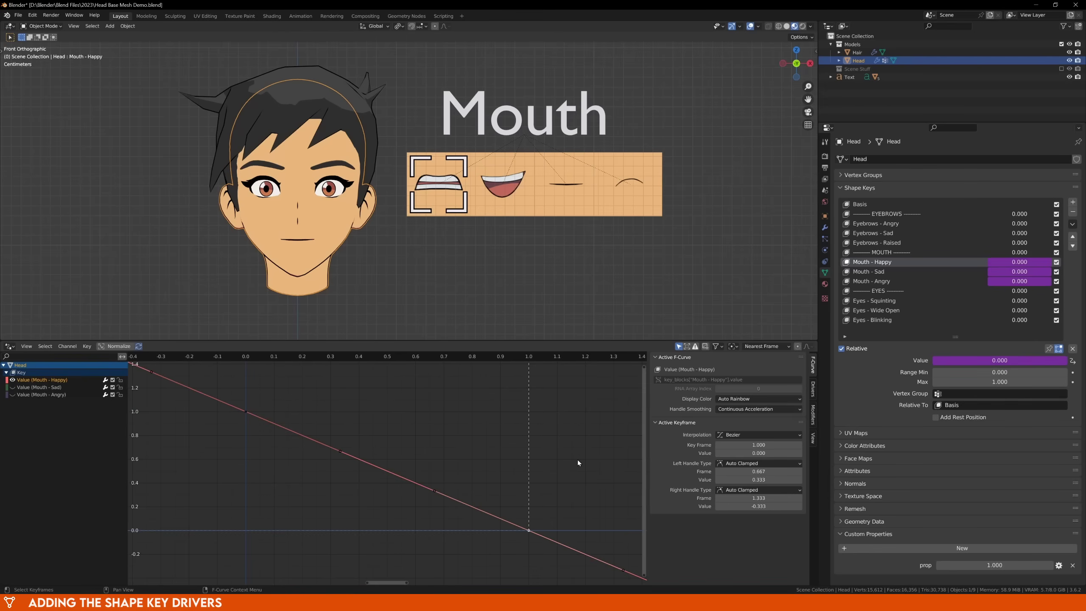
pyautogui.click(475, 220)
pyautogui.press('g')
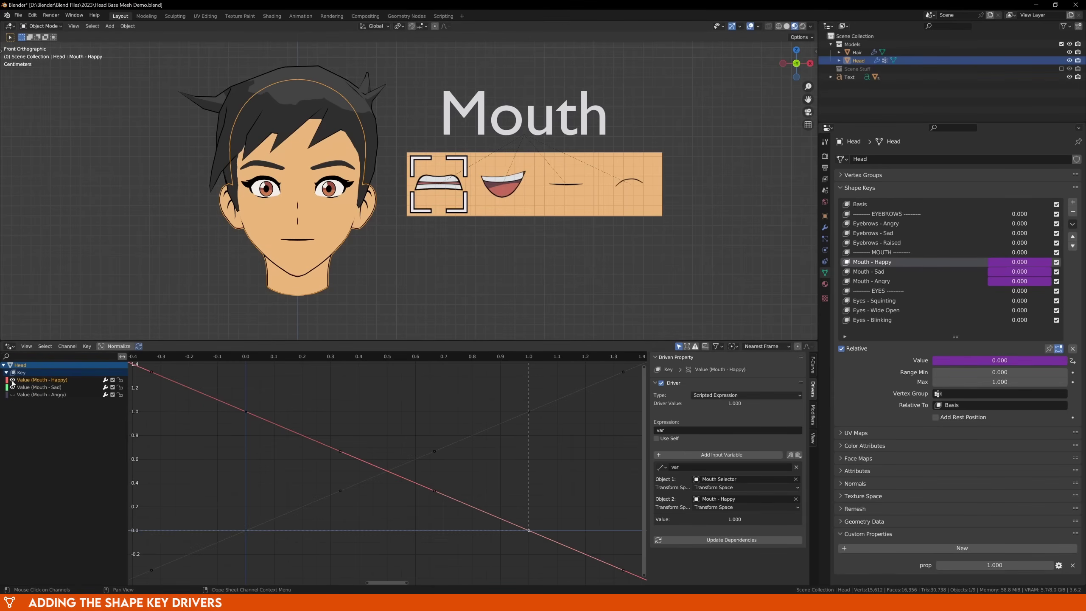
# Move the Mouth - Sad and Mouth - Angry driver curve points together to value 1 at frame 0 and 0 at frame 1
pyautogui.click(38, 388)
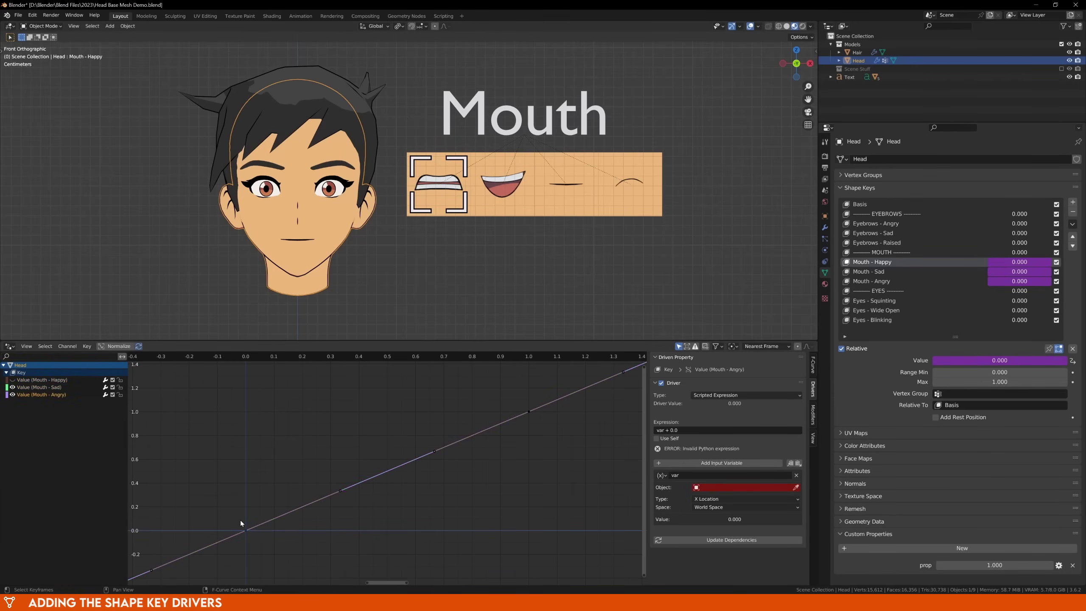
pyautogui.moveTo(235, 510); pyautogui.dragTo(259, 547)
pyautogui.press('g')
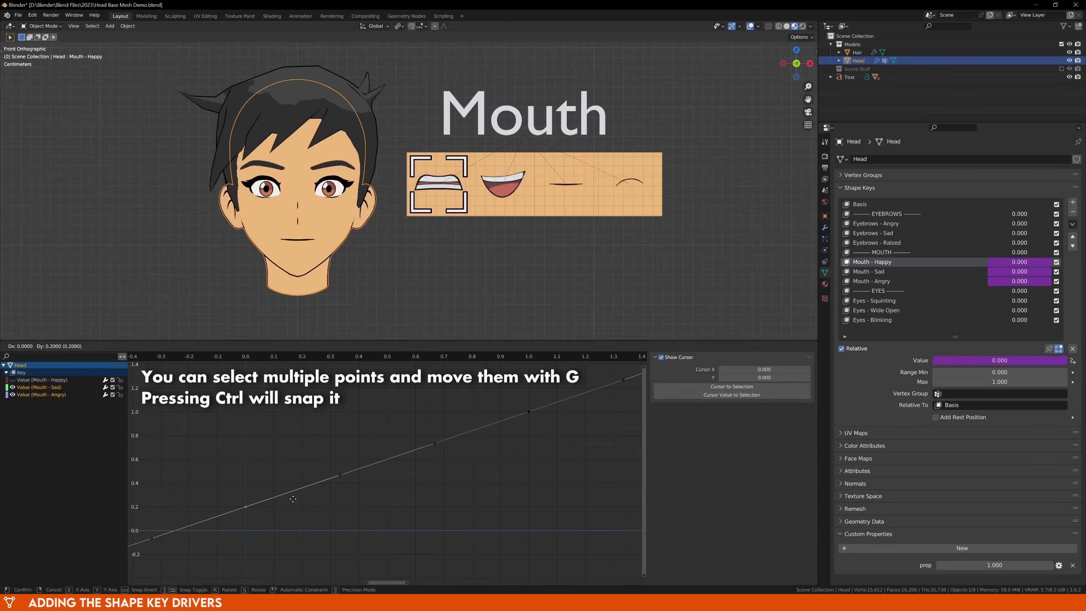
pyautogui.click(292, 421)
pyautogui.click(529, 411)
pyautogui.press('g')
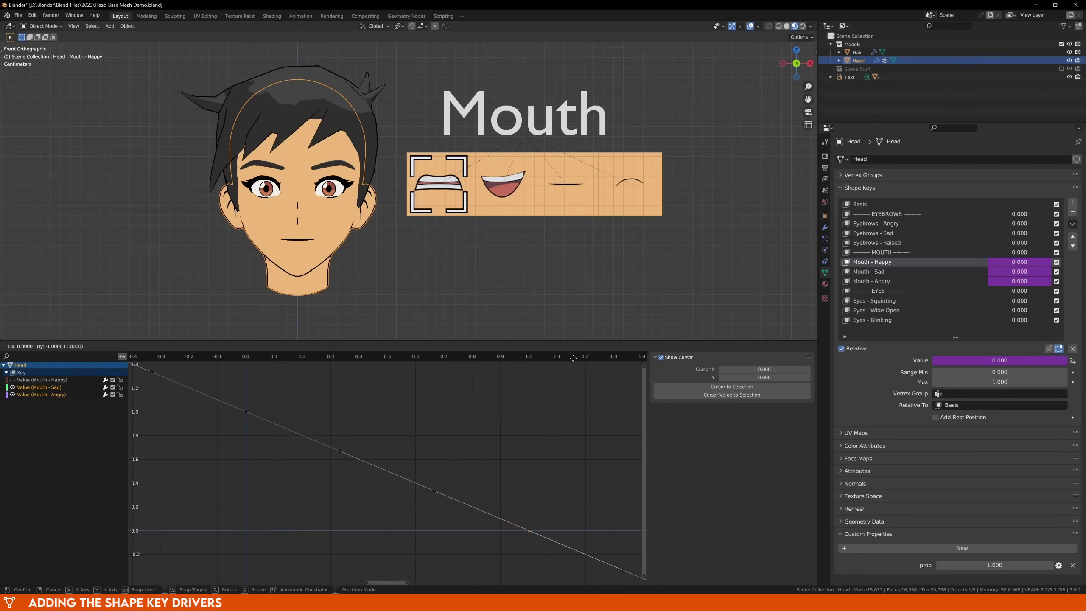
pyautogui.click(554, 438)
# Set the Mouth - Sad driver's expression to var and make its variable the Distance between Mouth - Sad and Mouth Selector
pyautogui.click(47, 388)
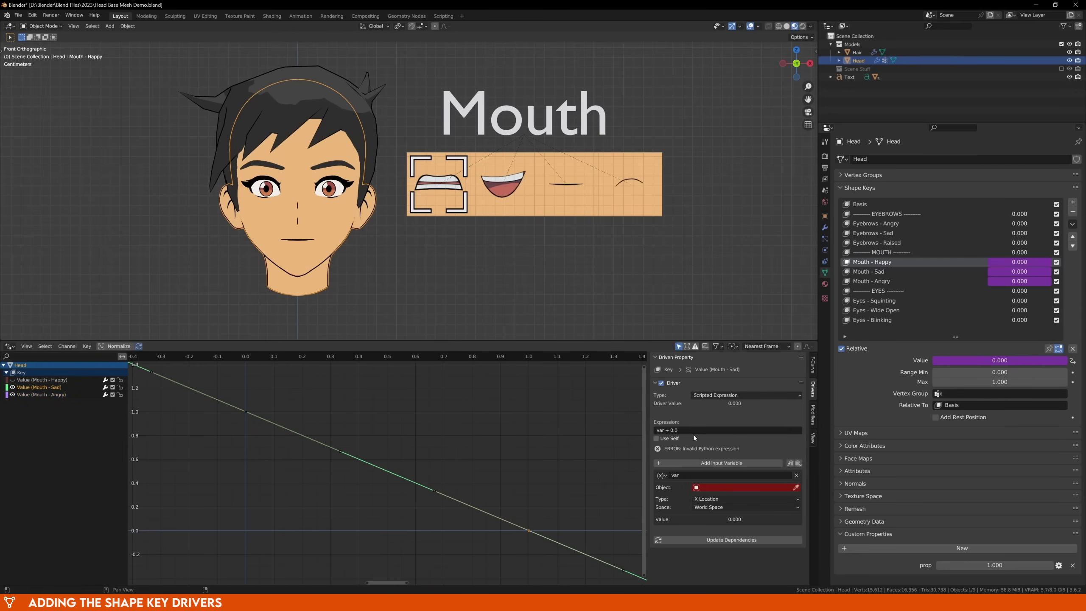
pyautogui.click(727, 488)
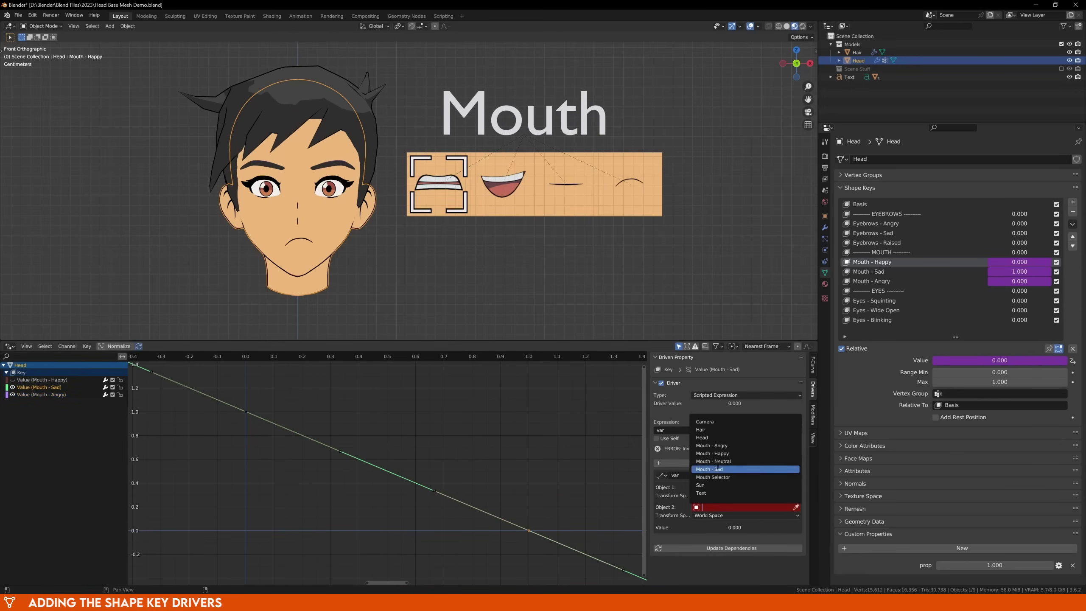
pyautogui.click(722, 469)
pyautogui.click(727, 488)
pyautogui.click(717, 512)
# Make the Mouth - Angry driver's variable the Distance between the Mouth - Angry and Mouth Selector objects
pyautogui.click(41, 395)
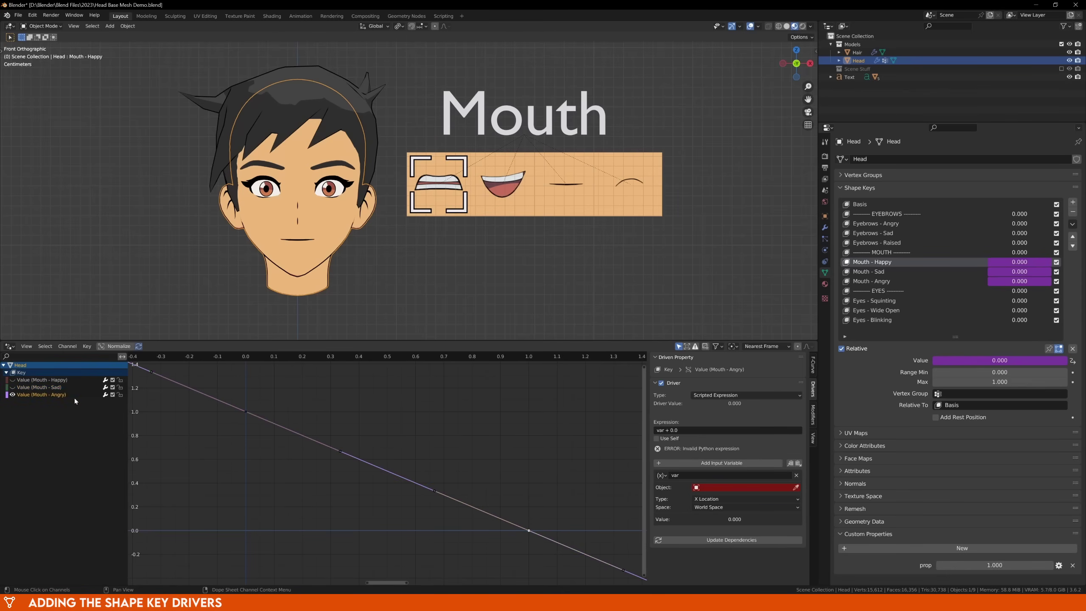
pyautogui.click(661, 474)
pyautogui.click(678, 511)
pyautogui.click(700, 496)
pyautogui.click(712, 517)
pyautogui.click(713, 488)
pyautogui.click(717, 512)
# Test the mouth keys by moving the Mouth Selector, and set its X and Z Location driver expressions to var for free movement
pyautogui.click(466, 211)
pyautogui.press('g')
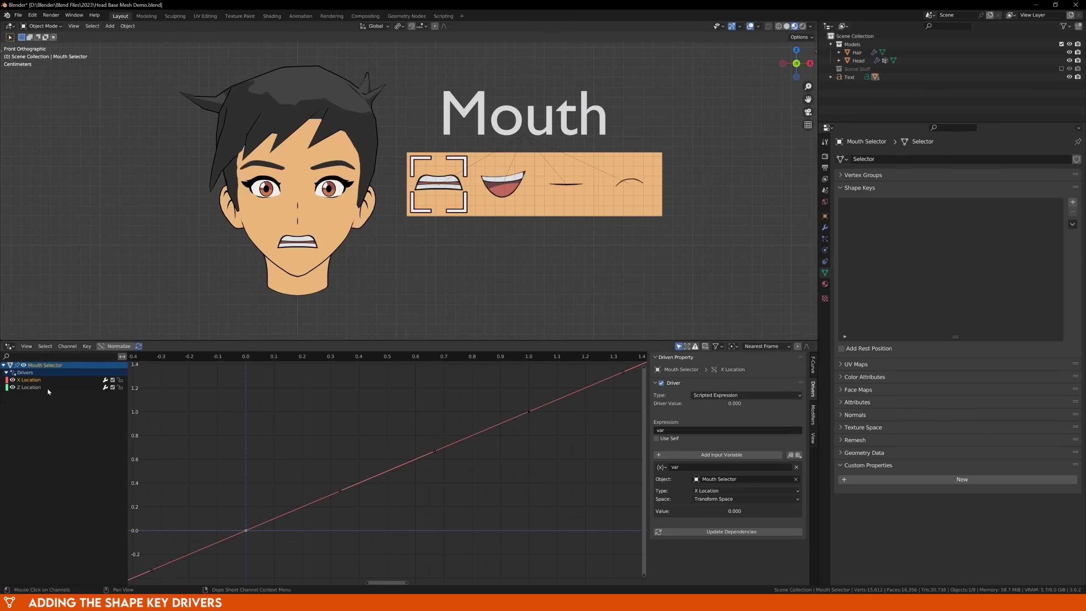
pyautogui.click(29, 387)
pyautogui.click(686, 430)
pyautogui.write('vg')
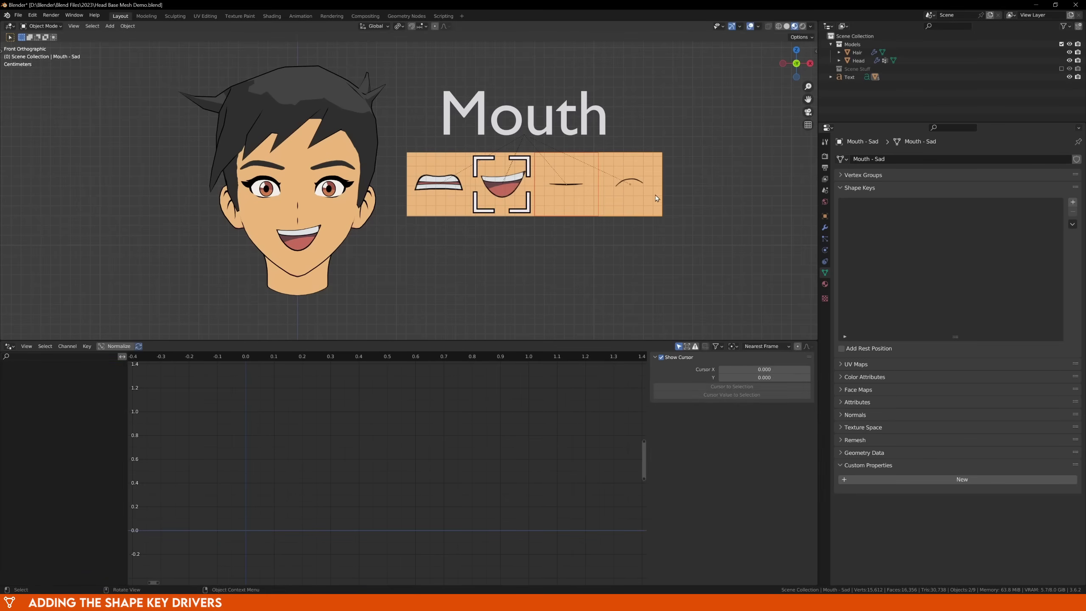
# Move the neutral and sad mouth tiles beneath the other two to form a two-by-two grid, and test the Mouth Selector
pyautogui.press('g')
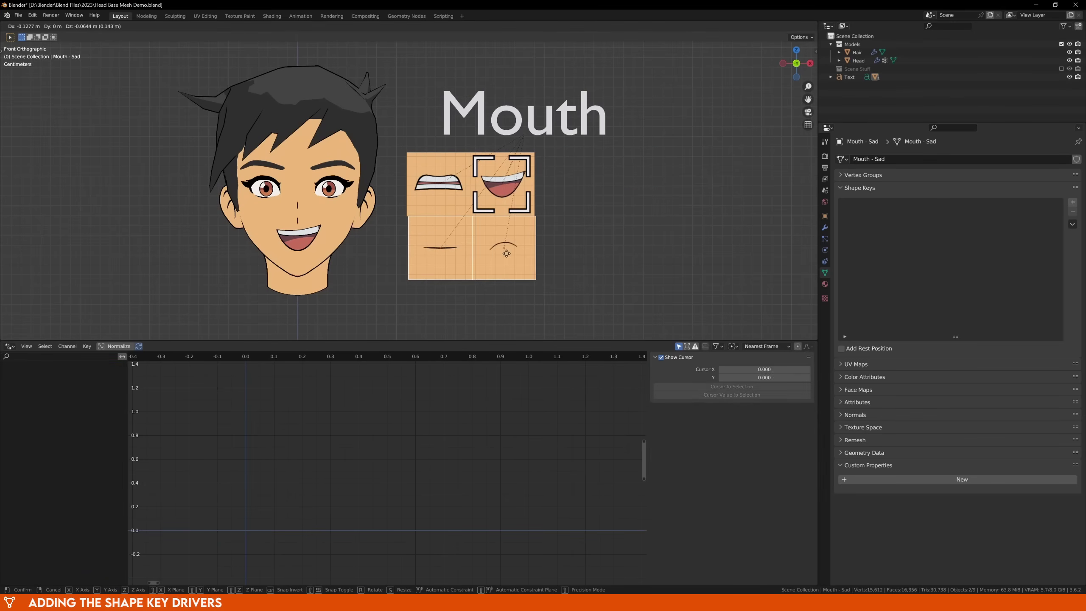
pyautogui.click(496, 254)
pyautogui.press('a')
pyautogui.hotkey('alt', 'a')
pyautogui.click(489, 213)
pyautogui.press('g')
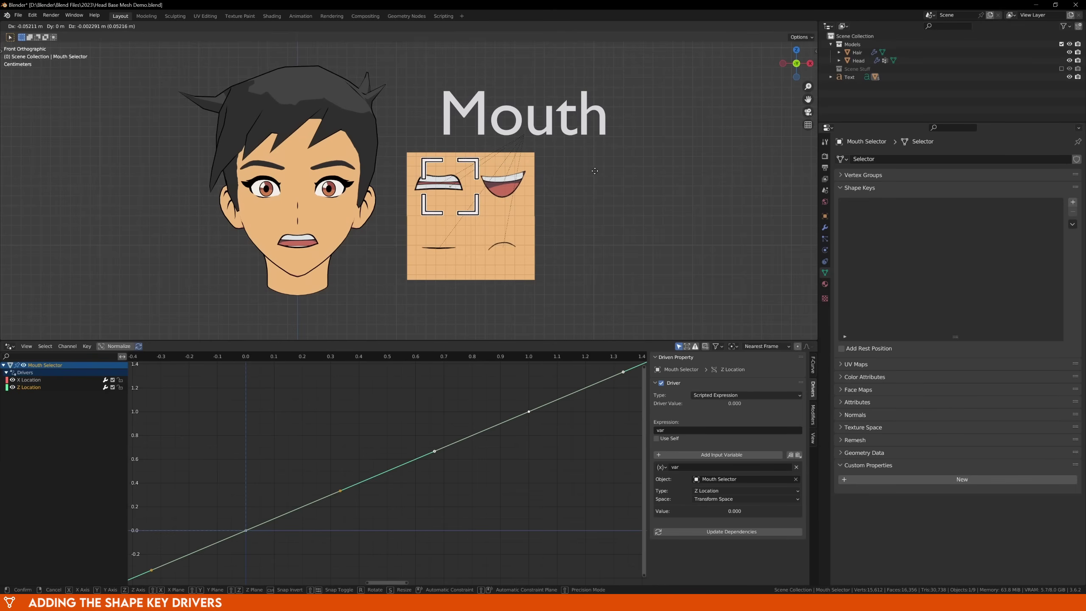
pyautogui.click(646, 168)
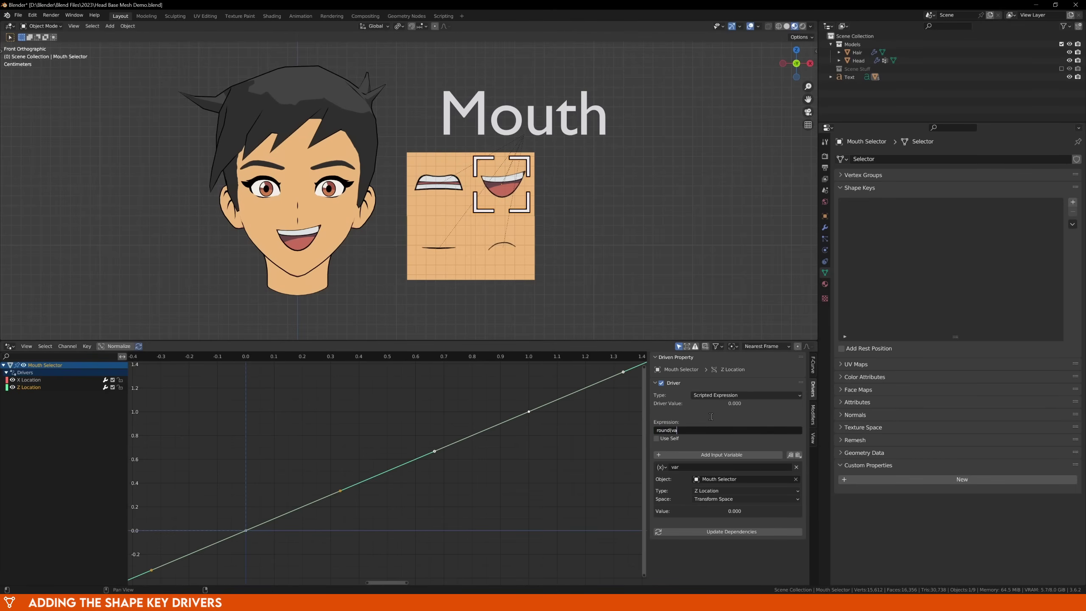
# Set the Mouth Selector's Z and X Location driver expressions to round(var*2)/2 and test the half-step snapping
pyautogui.write('/2')
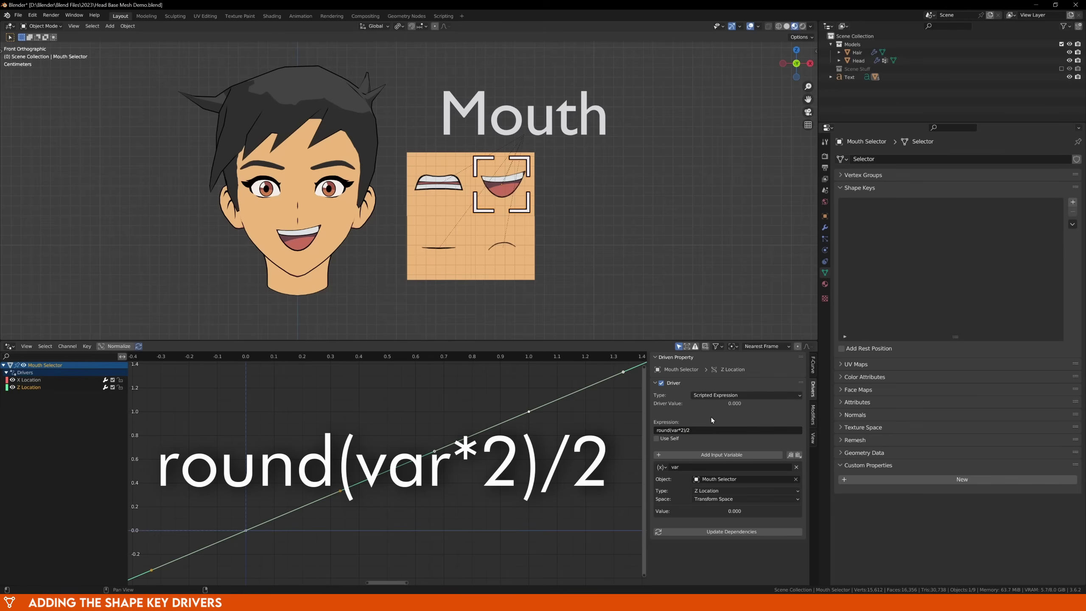
pyautogui.click(57, 380)
pyautogui.click(679, 430)
pyautogui.press('g')
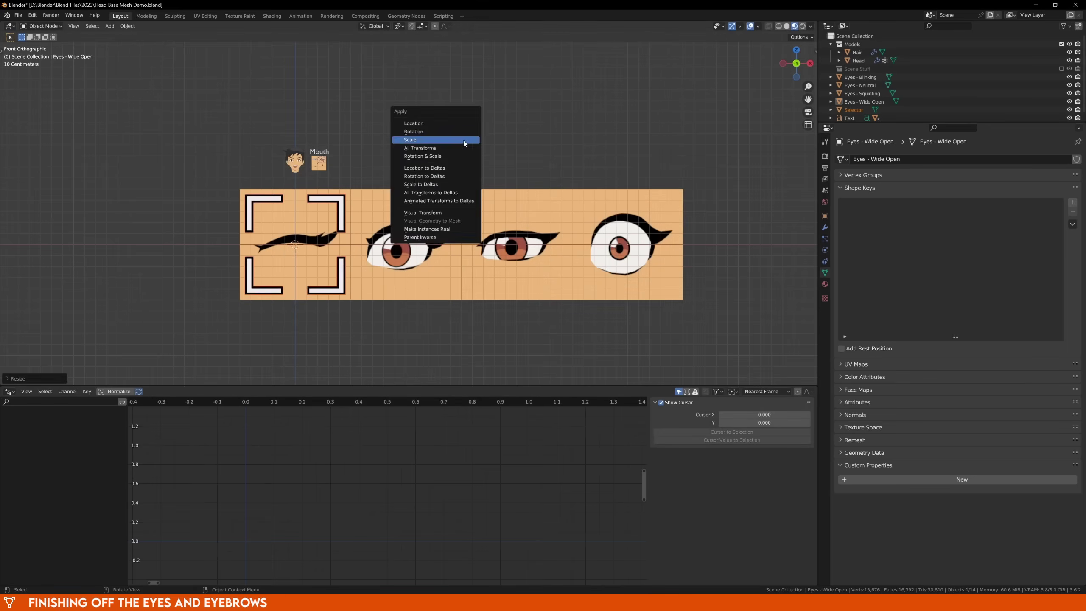
# Apply the scale of the eye tiles and their selector, and position the Eyes title above them
pyautogui.click(463, 140)
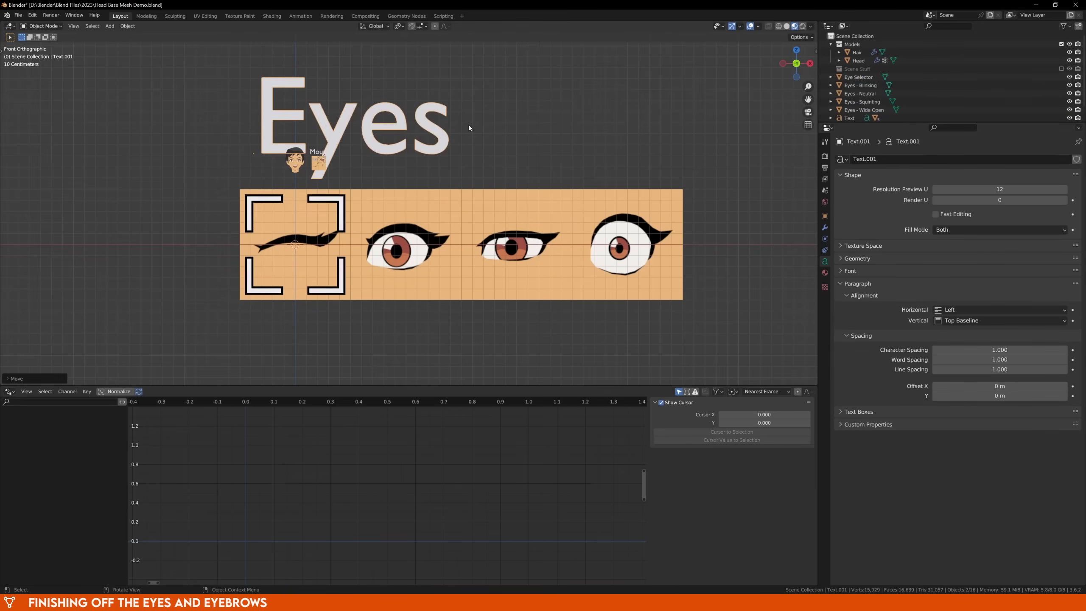
pyautogui.rightClick(485, 144)
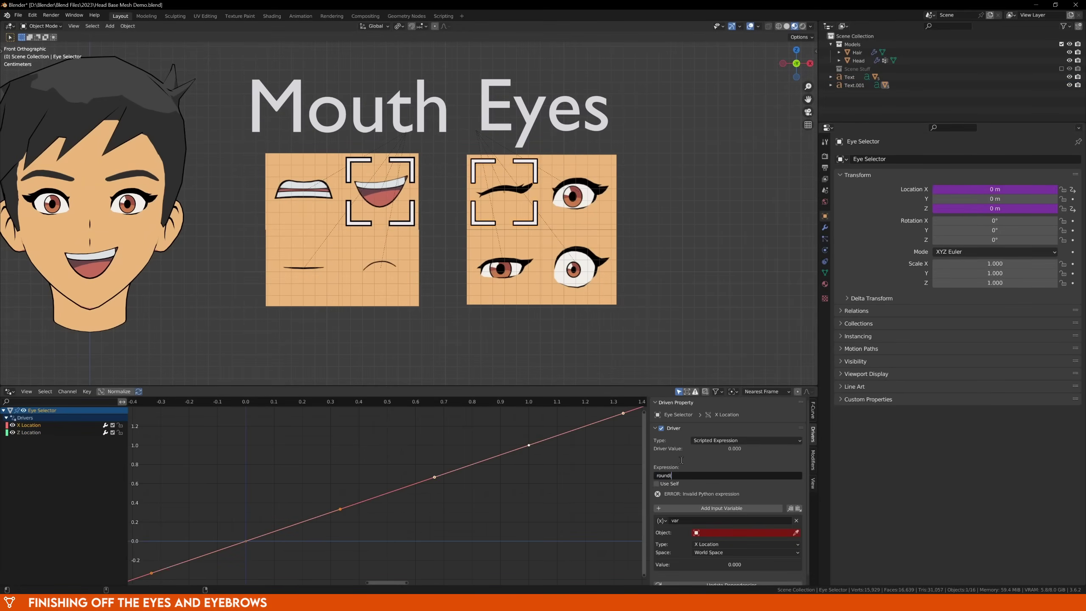
# Drive the Eye Selector's X and Z Location with round(var) from its own Transform Space location, and test the snapping
pyautogui.click(708, 532)
pyautogui.click(710, 455)
pyautogui.click(718, 536)
pyautogui.click(711, 510)
pyautogui.click(715, 544)
pyautogui.click(715, 570)
pyautogui.press('g')
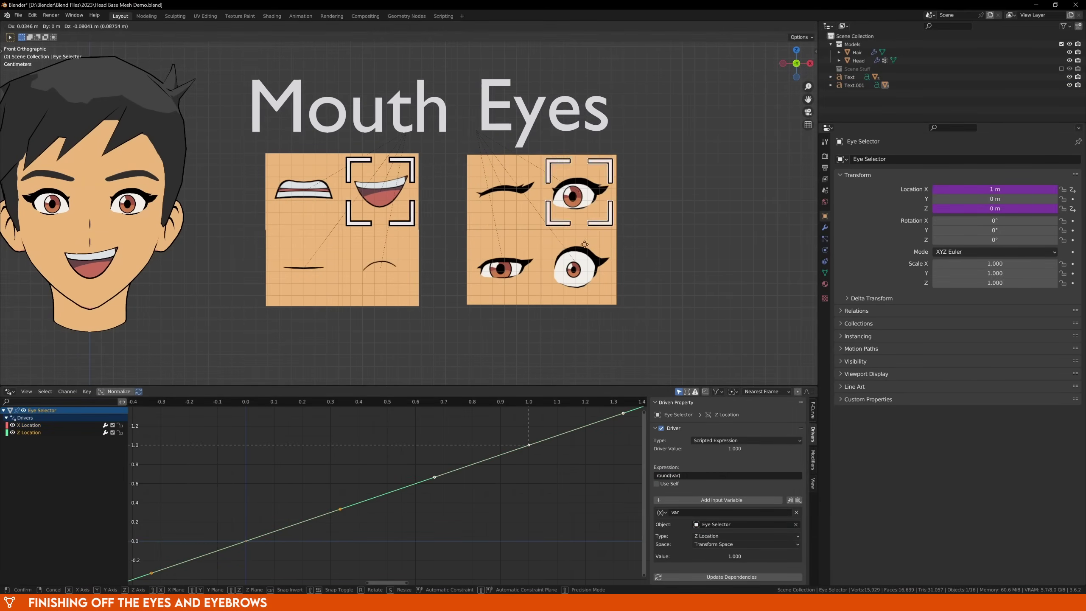
pyautogui.click(509, 244)
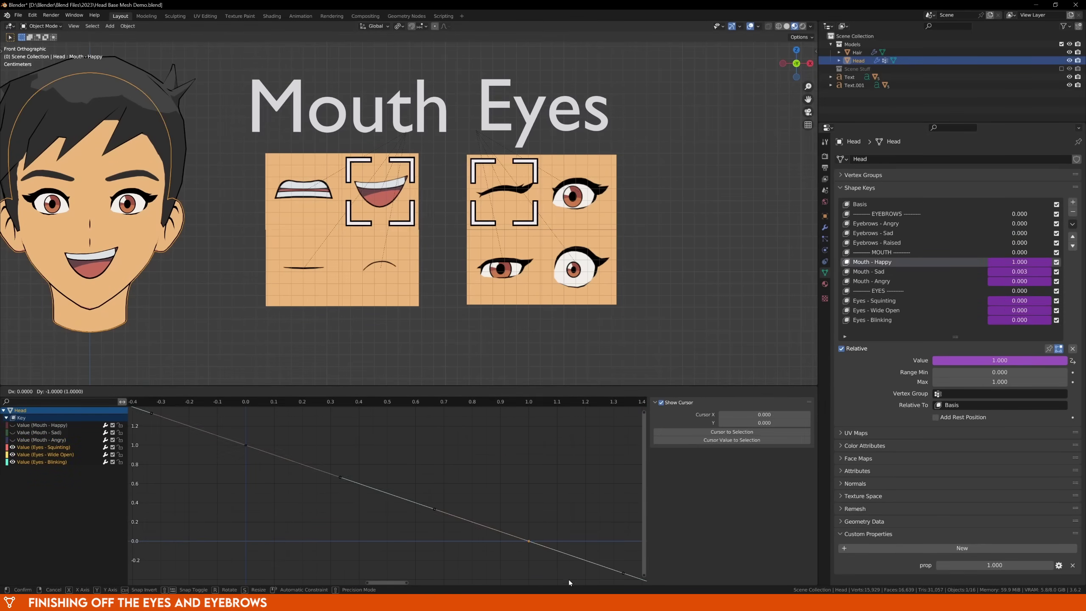
# Drive the eye shape keys with expression var and Transform Space distances between each eye tile and the Eye Selector, and test them
pyautogui.click(696, 476)
pyautogui.click(744, 532)
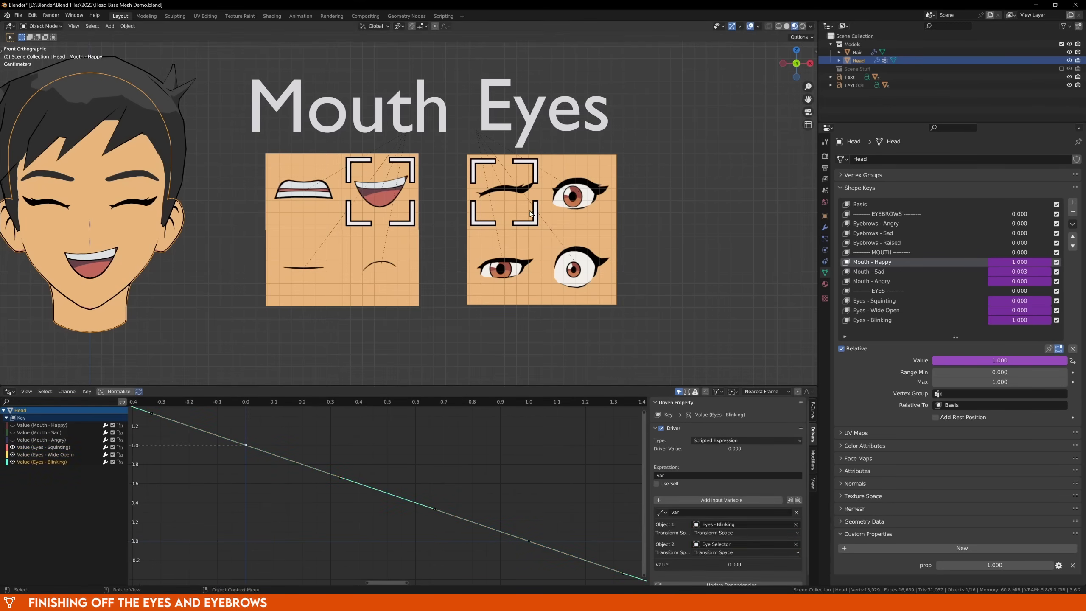
pyautogui.press('g')
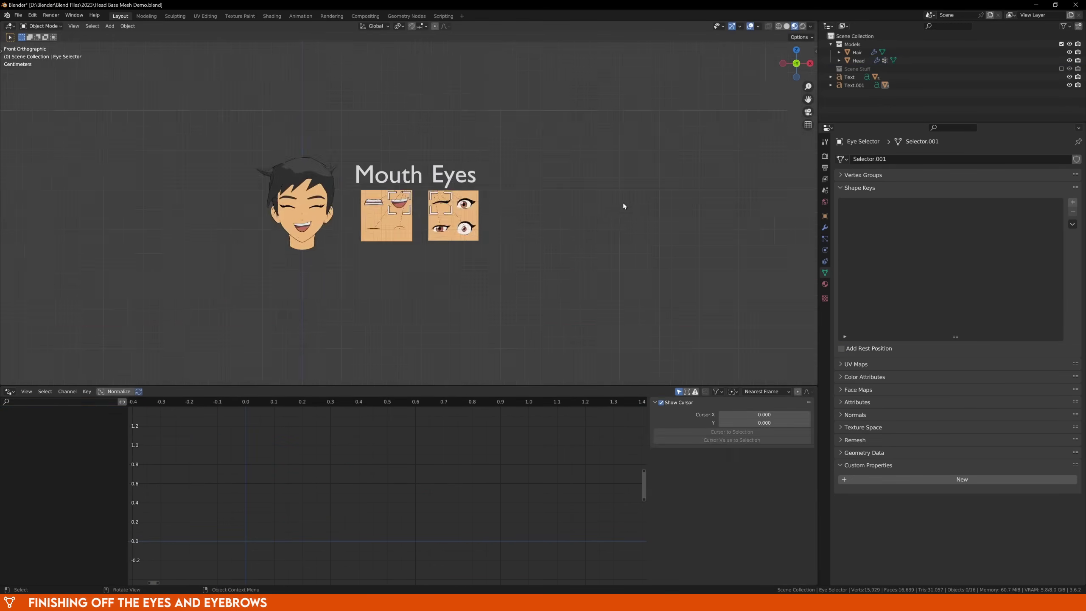
# Bring the angry, neutral, raised and sad eyebrow tiles and a selector into the scene from file
pyautogui.scroll(-3, 42, 105)
pyautogui.click(17, 15)
pyautogui.moveTo(26, 121)
pyautogui.click(146, 148)
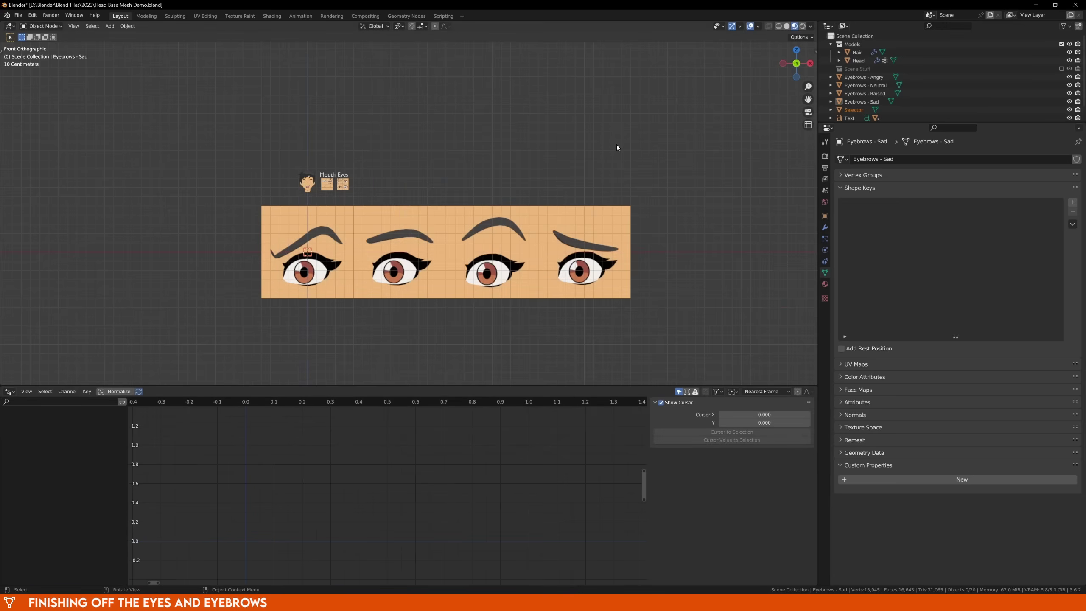
# Add an Eyebrows title text above the eyebrow tiles, rotated 90 degrees about X
pyautogui.hotkey('shift', 'a')
pyautogui.click(470, 181)
pyautogui.press('r')
pyautogui.press('x')
pyautogui.press('9')
pyautogui.press('0')
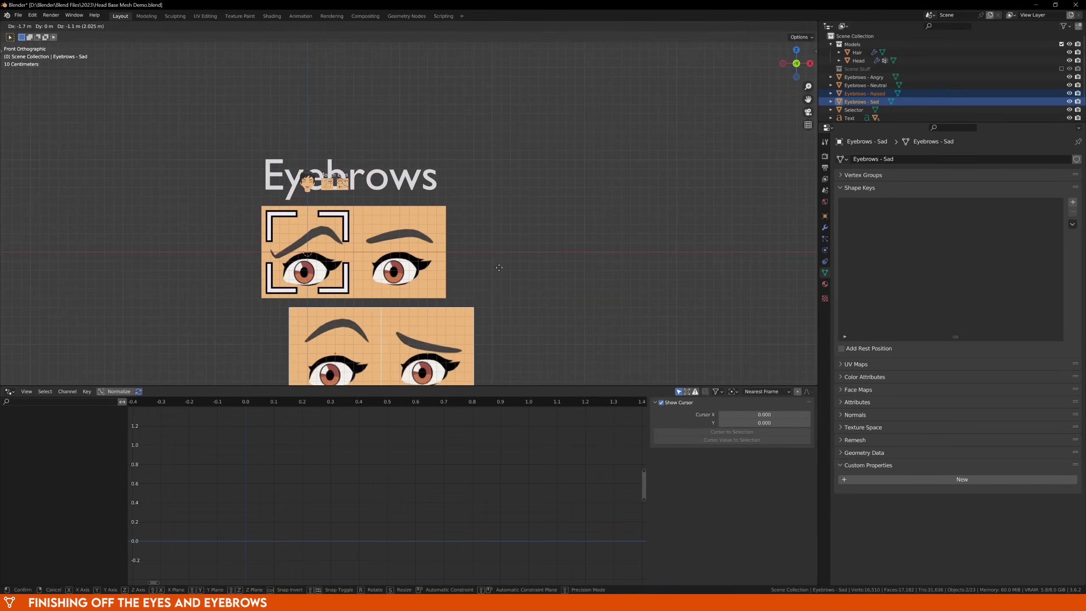
# Parent the eyebrow tiles and their selector to the Eyebrows title
pyautogui.keyDown('shift'); pyautogui.click(464, 177); pyautogui.keyUp('shift')
pyautogui.hotkey('ctrl', 'p')
pyautogui.click(464, 177)
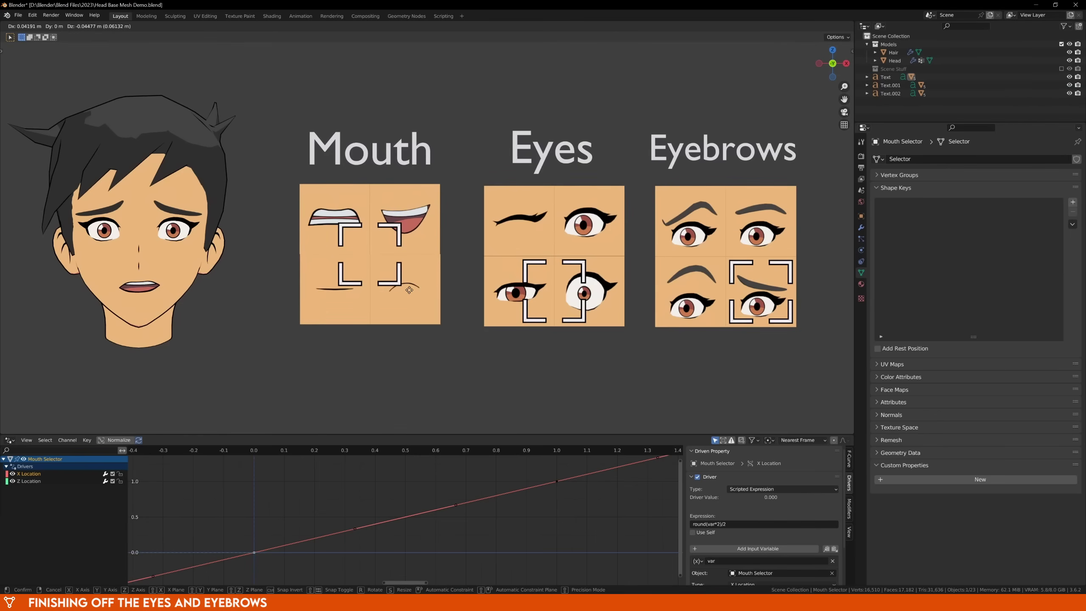
# Test facial expressions by moving the mouth, eye and eyebrow selectors across their grids
pyautogui.moveTo(414, 309); pyautogui.dragTo(424, 289)
pyautogui.moveTo(528, 269); pyautogui.dragTo(556, 221)
pyautogui.moveTo(731, 278); pyautogui.dragTo(661, 278)
pyautogui.moveTo(435, 232); pyautogui.dragTo(433, 230)
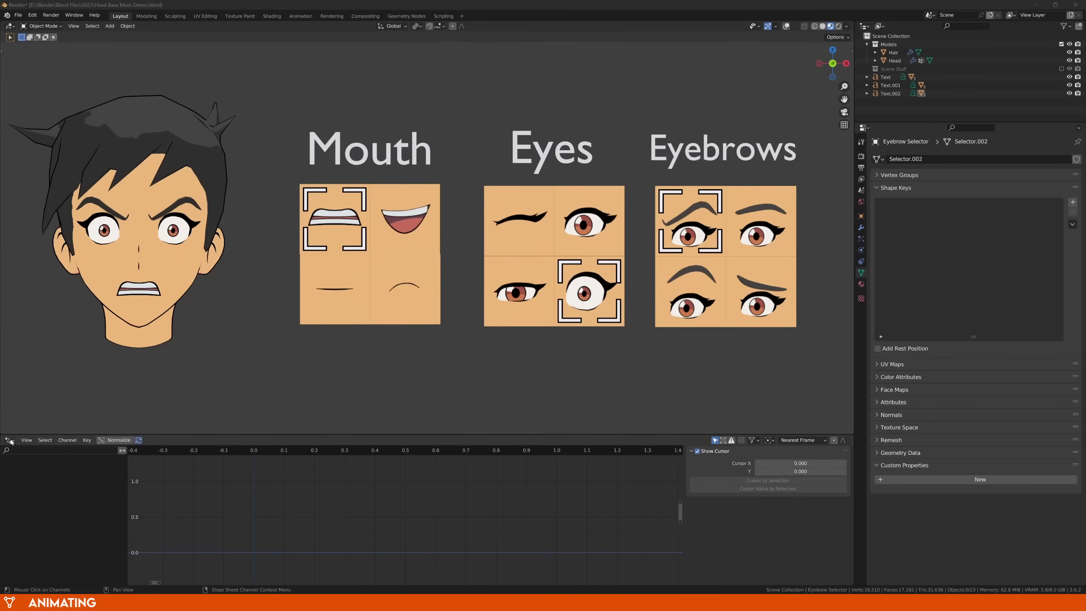
# Switch the driver editor area to the Timeline and enable automatic keyframing
pyautogui.click(10, 440)
pyautogui.click(118, 472)
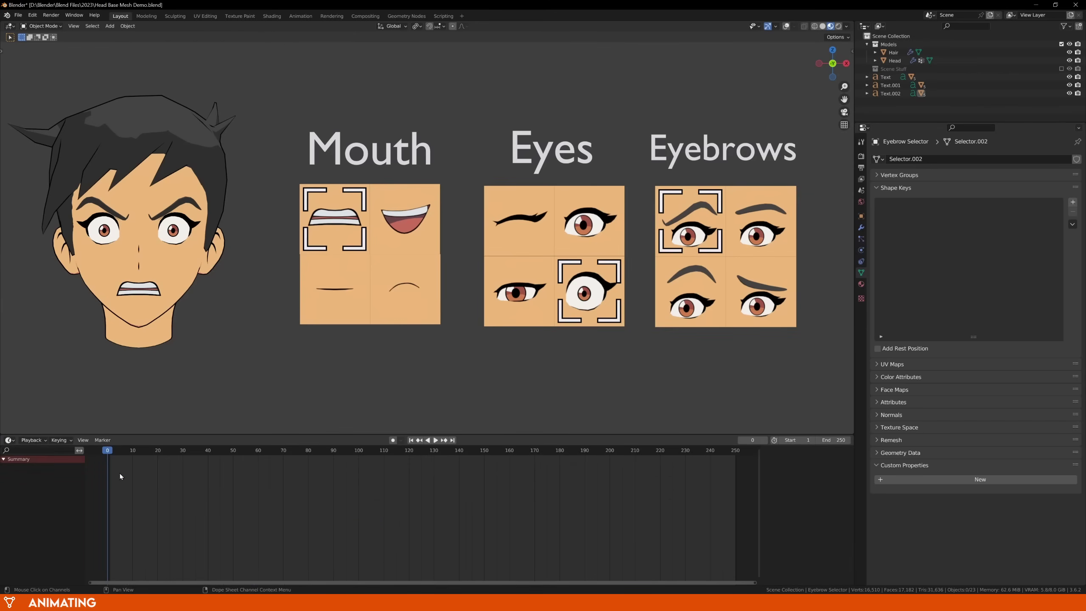
pyautogui.click(393, 440)
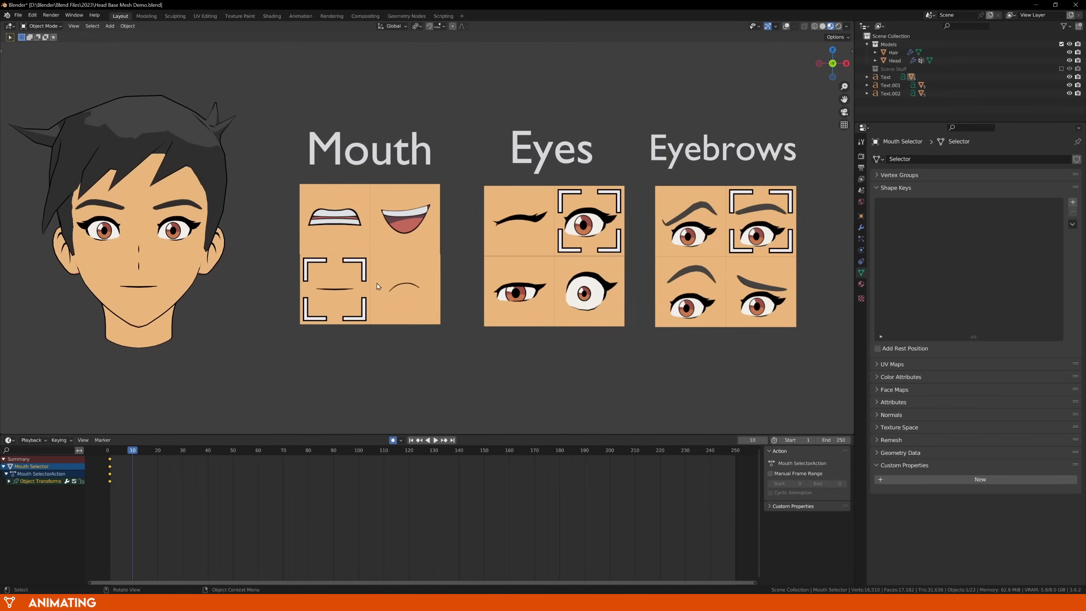
# Key a smiling expression at frame 10 by moving the selectors to the happy mouth, squinting eyes and raised eyebrows
pyautogui.press('g')
pyautogui.click(447, 216)
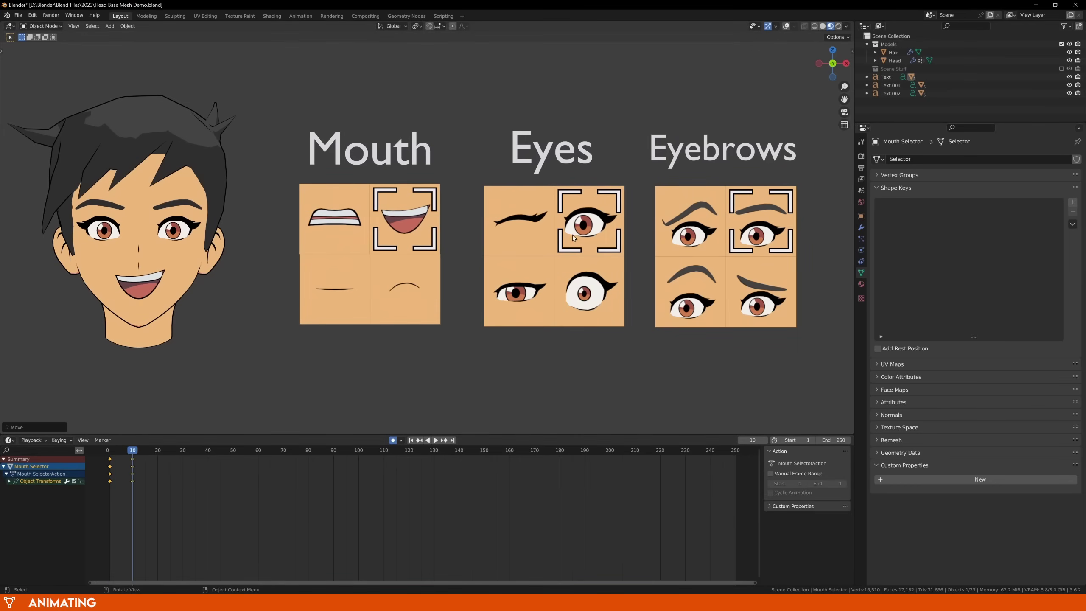
pyautogui.click(561, 206)
pyautogui.press('g')
pyautogui.click(491, 276)
pyautogui.click(732, 205)
pyautogui.press('g')
pyautogui.click(661, 276)
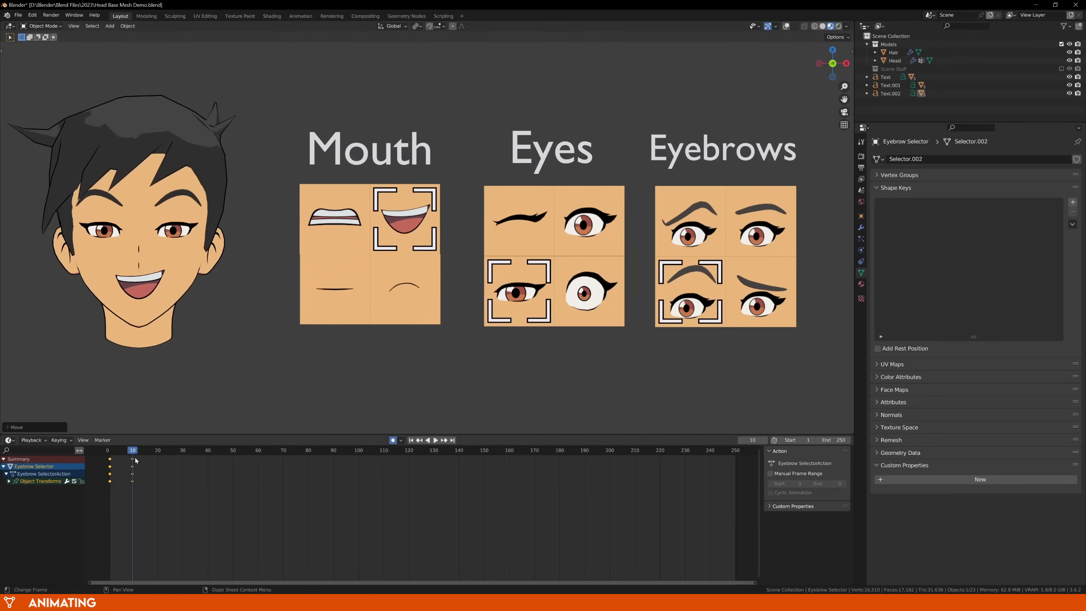
# Key an angry expression at frame 20 by moving the selectors to the angry mouth and wide-open eyes and repositioning the eyebrow selector
pyautogui.click(435, 239)
pyautogui.press('g')
pyautogui.click(365, 239)
pyautogui.click(549, 310)
pyautogui.press('g')
pyautogui.click(619, 310)
pyautogui.click(719, 318)
pyautogui.press('g')
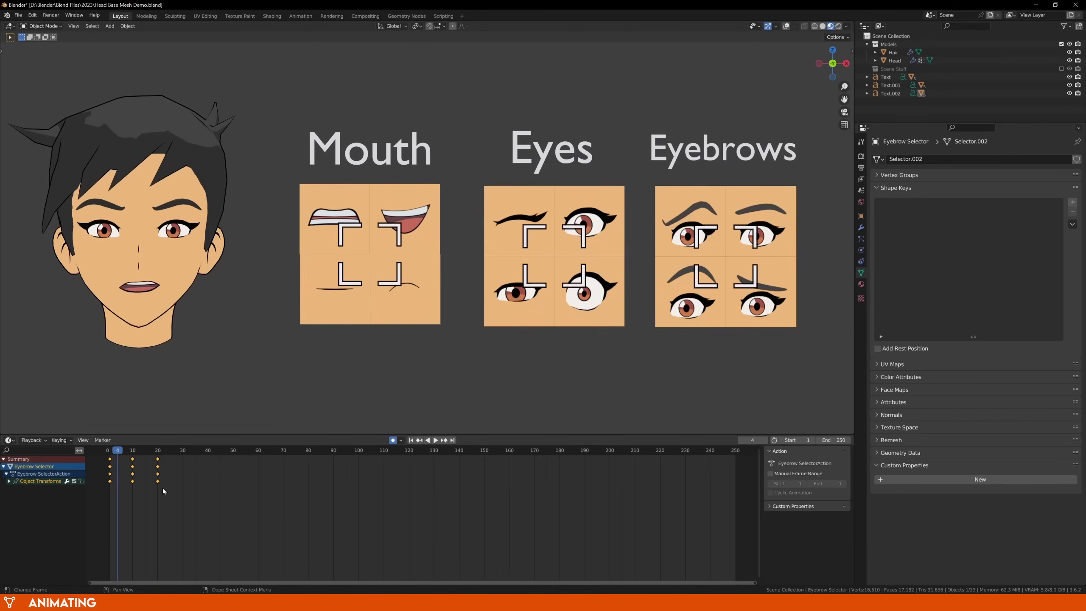
# Adjust the selector keyframes around frame 20 in the timeline and stop the animation playback
pyautogui.press('Right')
pyautogui.click(534, 283)
pyautogui.press('g')
pyautogui.rightClick(171, 484)
pyautogui.press('g')
pyautogui.moveTo(171, 487); pyautogui.dragTo(140, 453)
pyautogui.click(187, 474)
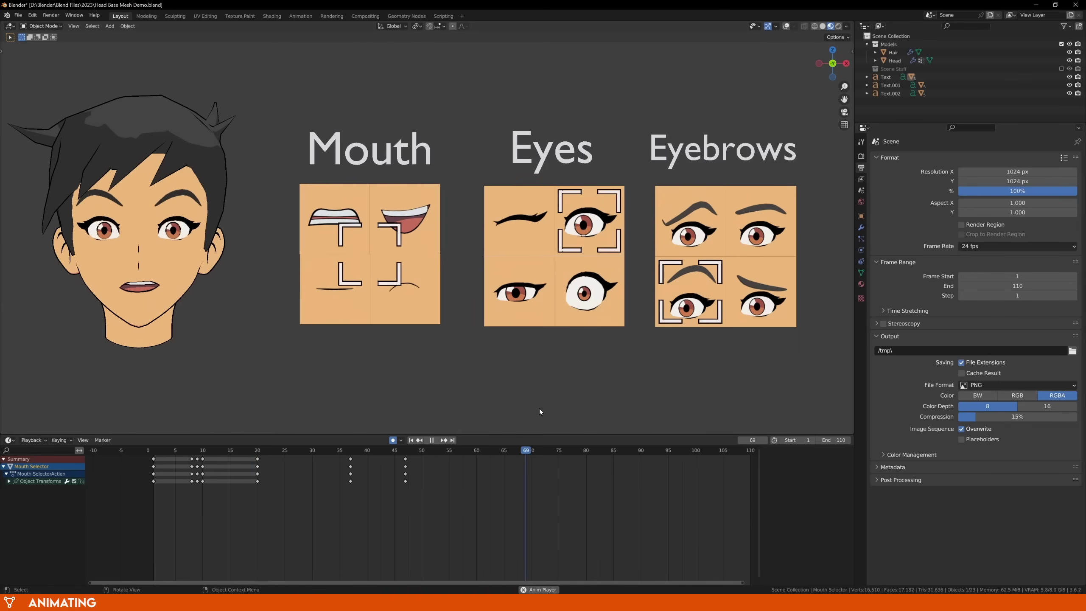
pyautogui.press('space')
pyautogui.press('a')
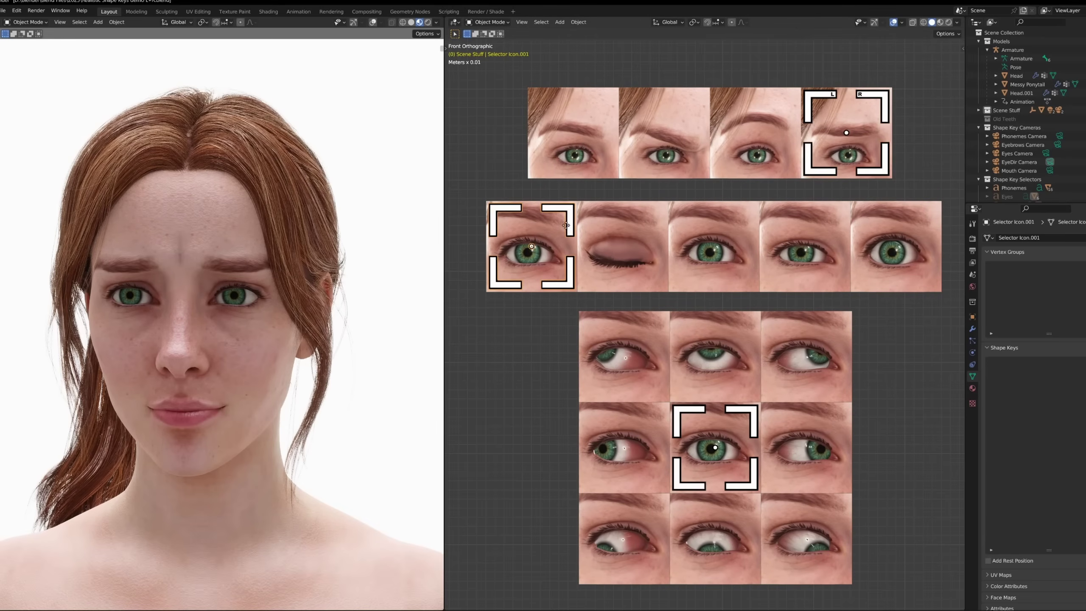
# Demonstrate the realistic head's controls by moving the eye selector from the first to the last eye tile and nudging the gaze selector
pyautogui.moveTo(565, 225); pyautogui.dragTo(930, 225)
pyautogui.moveTo(754, 426)
pyautogui.mouseDown()
pyautogui.moveTo(863, 428)
pyautogui.moveTo(753, 426)
pyautogui.mouseUp()
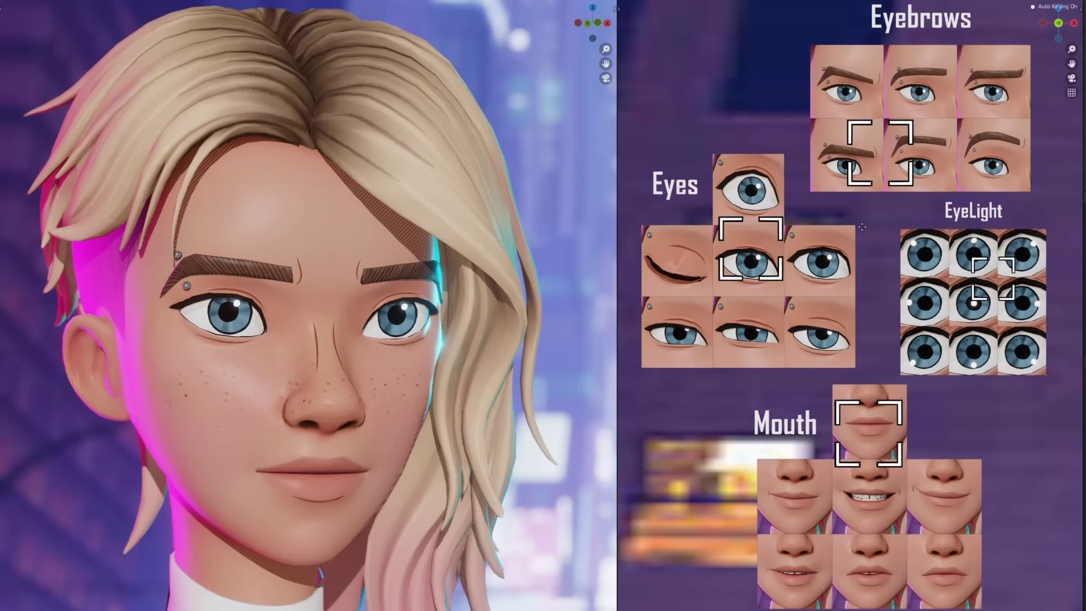
# Pose the blonde character with the wide-open eye tile, an eyebrow selector shift towards the last column, and the toothy mouth tile
pyautogui.click(861, 180)
pyautogui.moveTo(910, 175); pyautogui.dragTo(994, 176)
pyautogui.moveTo(868, 432); pyautogui.dragTo(870, 494)
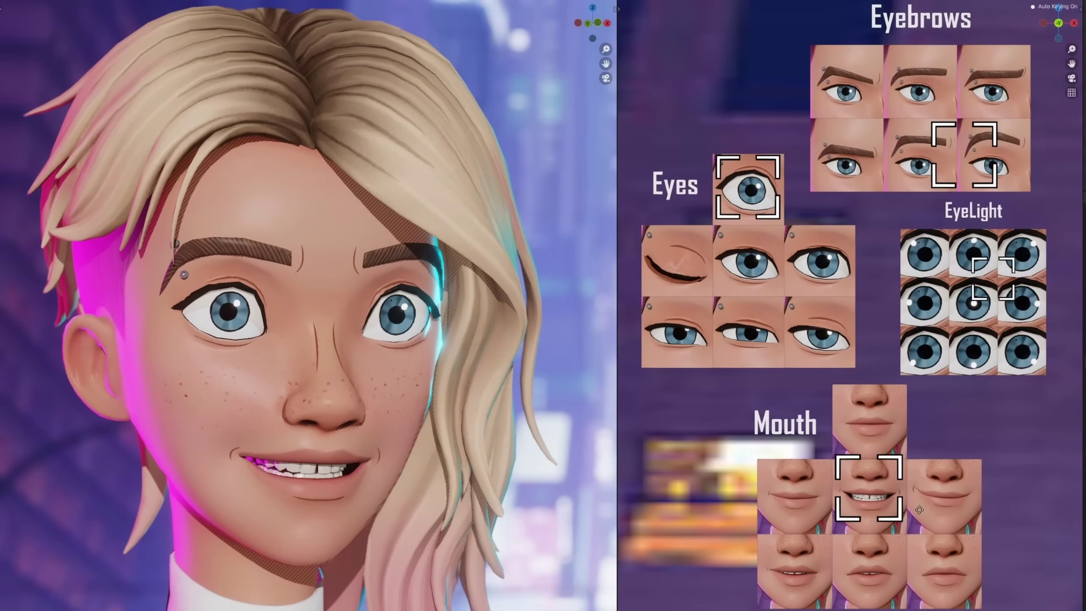
# Shift the EyeLight selector one column back, and set the eyebrows and eyes to the first tile of their lowest rows
pyautogui.moveTo(1011, 312); pyautogui.dragTo(982, 305)
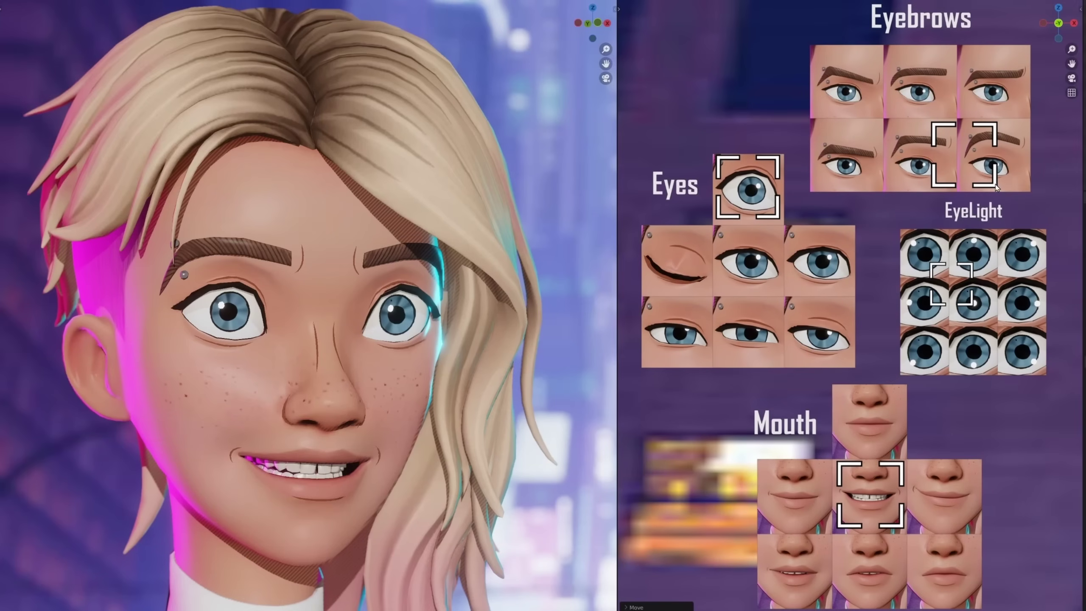
pyautogui.moveTo(995, 187); pyautogui.dragTo(880, 187)
pyautogui.moveTo(778, 209); pyautogui.dragTo(708, 354)
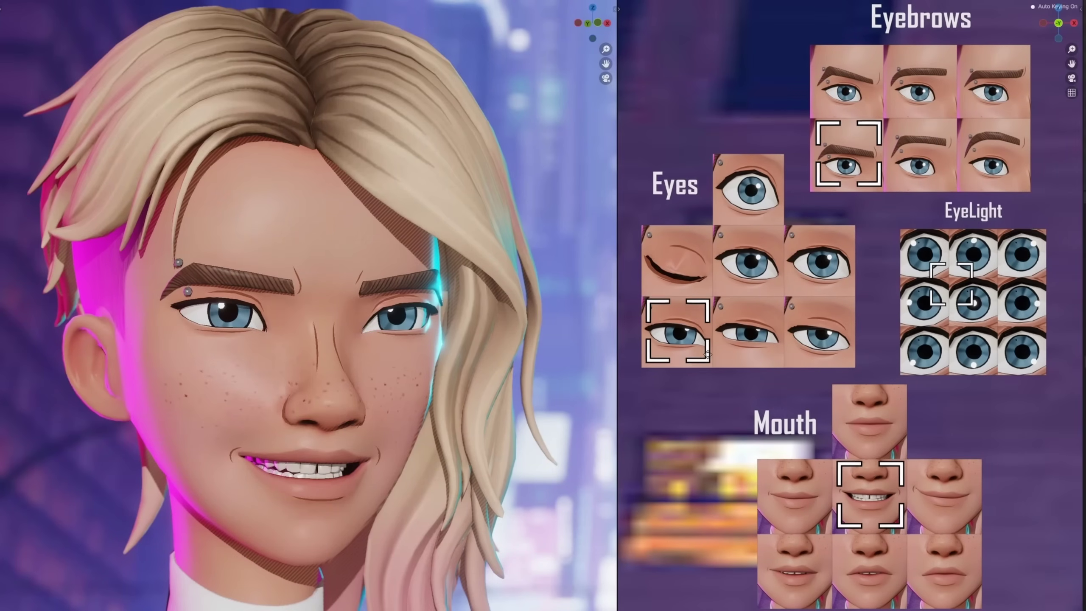